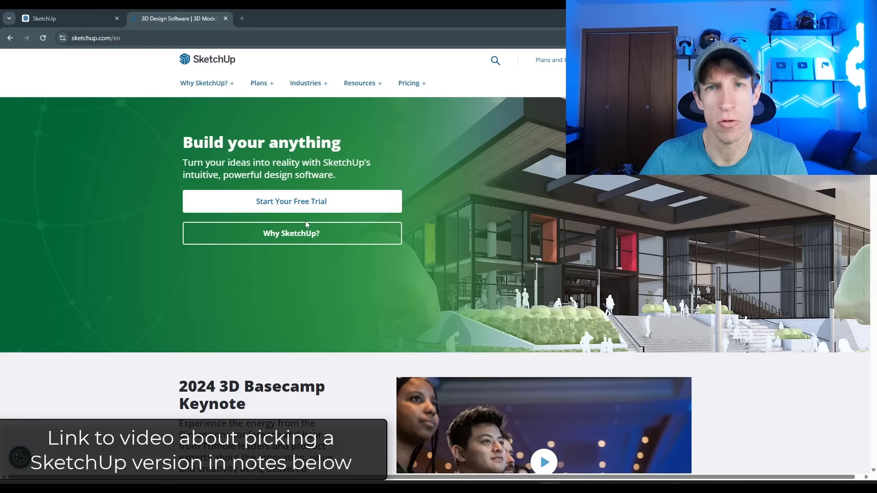
- Open one of the plan pages on the SketchUp website
{"action": "left_click", "coordinate": [259, 83]}
{"action": "left_click", "coordinate": [266, 134]}
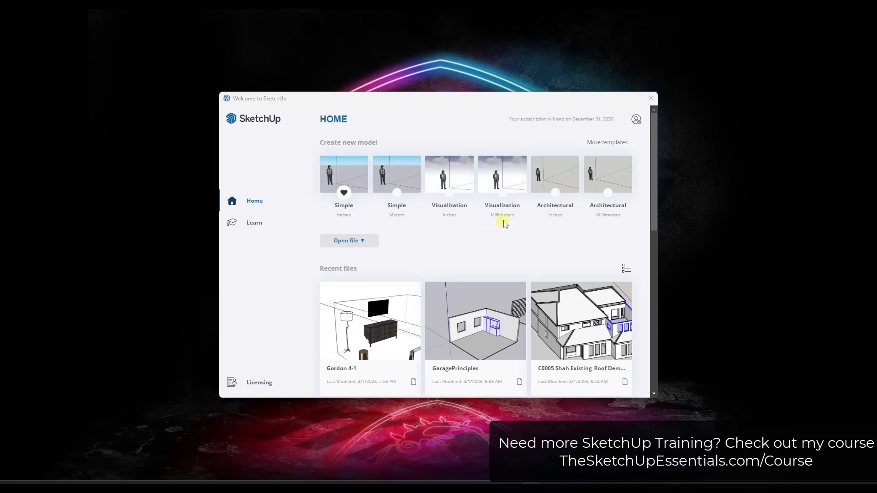
- Switch to desktop SketchUp, create a new model from the Architectural Inches template, and deselect the scale figure
{"action": "left_click", "coordinate": [563, 179]}
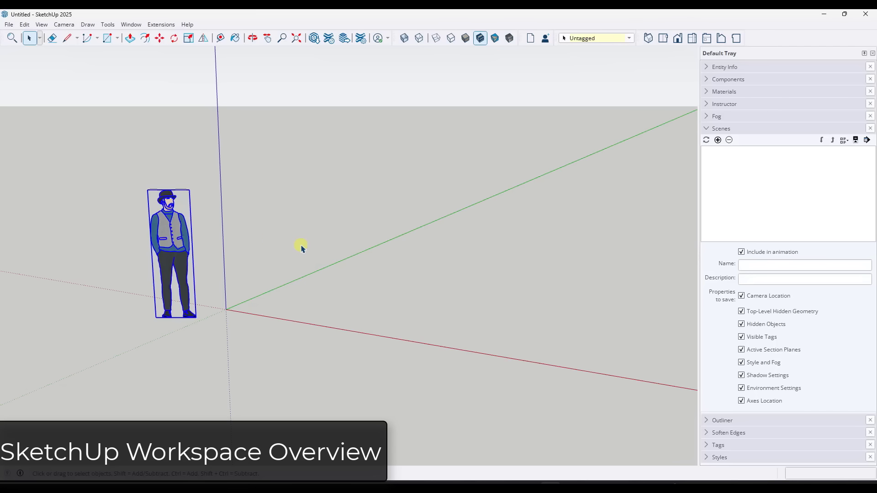
{"action": "left_click", "coordinate": [301, 246]}
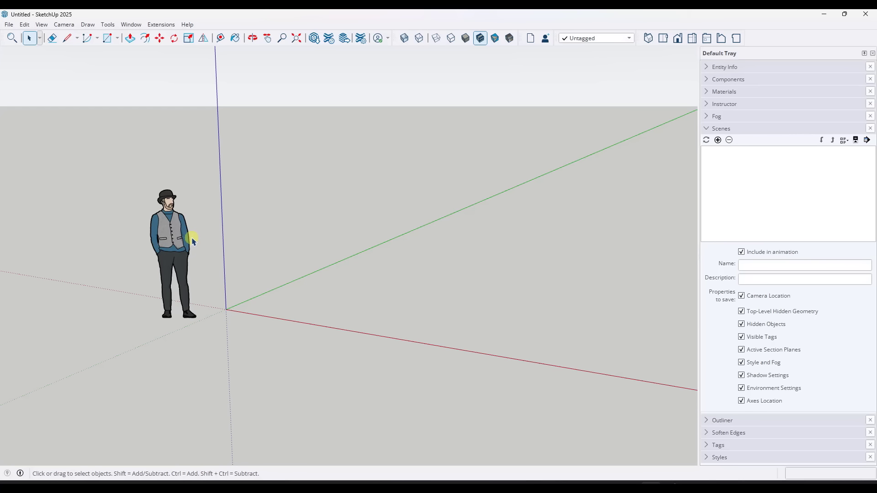
{"action": "middle_click_drag", "start_coordinate": [196, 246], "coordinate": [485, 207]}
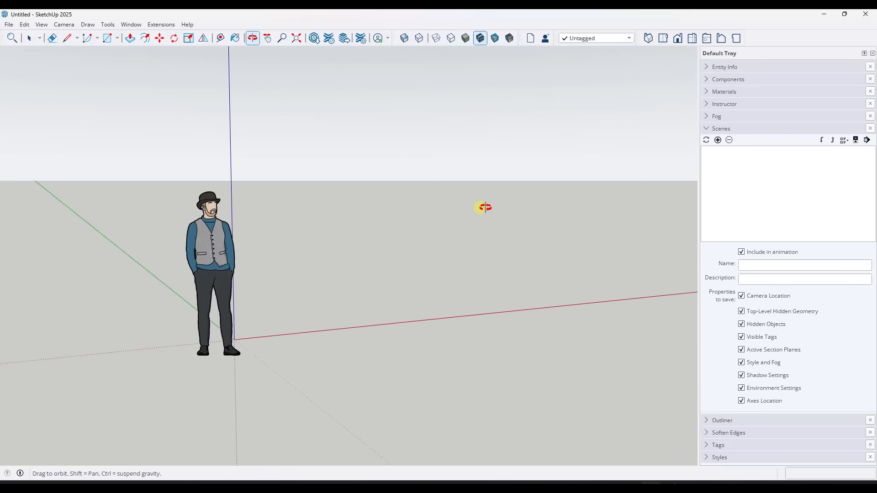
{"action": "left_click_drag", "start_coordinate": [484, 208], "coordinate": [201, 177]}
{"action": "key", "text": "space"}
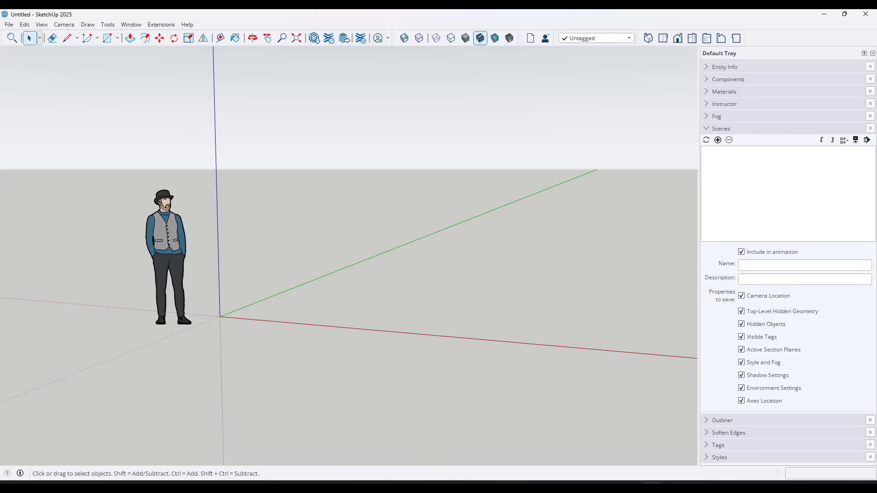
{"action": "left_click", "coordinate": [138, 24]}
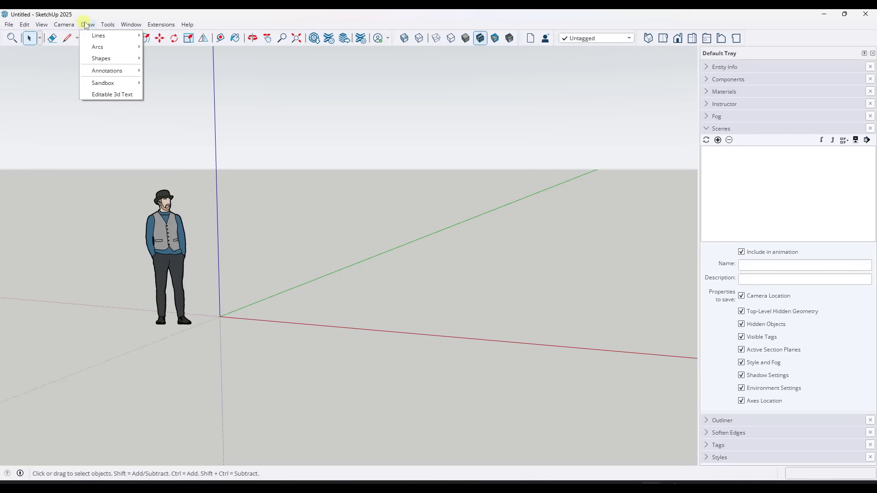
{"action": "mouse_move", "coordinate": [110, 24]}
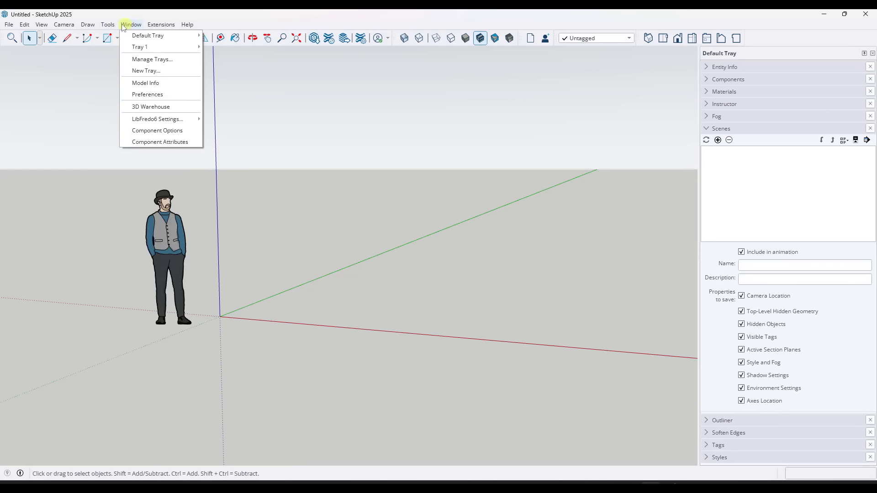
{"action": "mouse_move", "coordinate": [19, 24]}
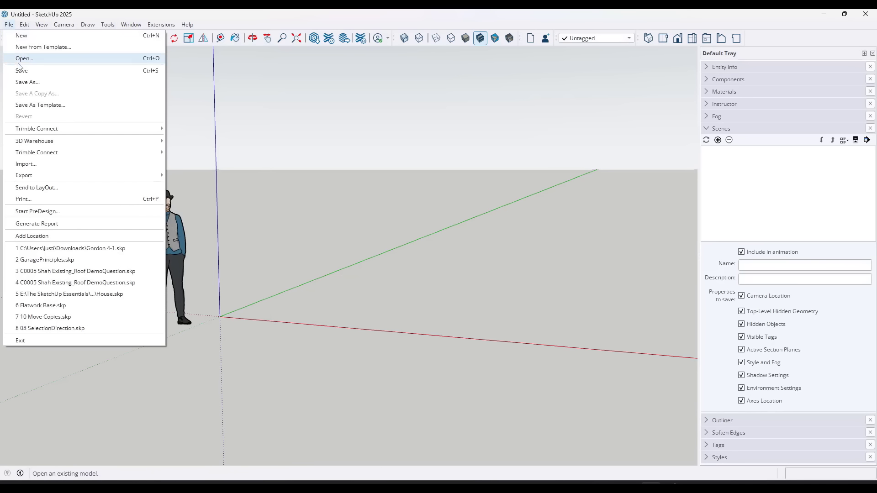
{"action": "left_click", "coordinate": [407, 214]}
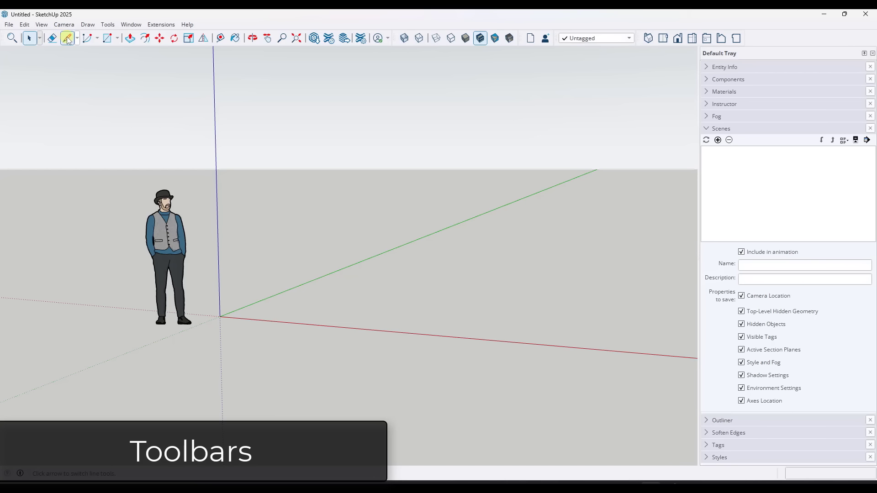
- Draw a rectangle about 7' 7" by 10' 6" on the ground plane, starting near the origin
{"action": "left_click", "coordinate": [109, 40]}
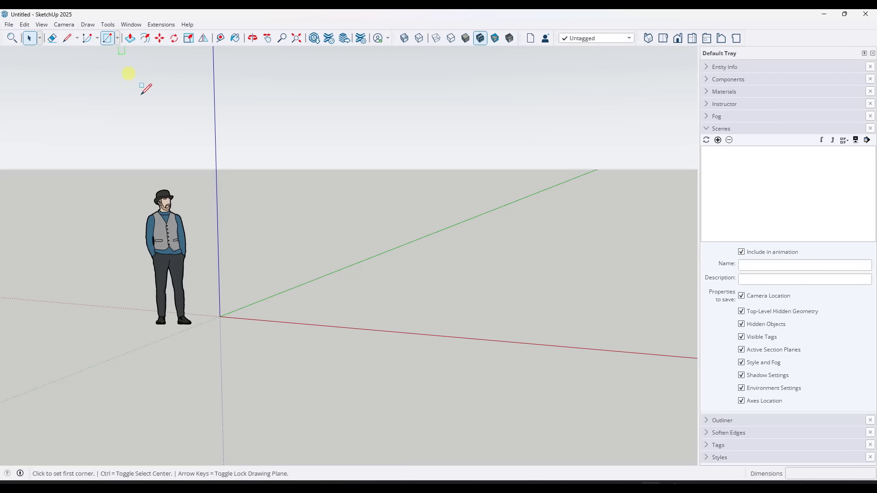
{"action": "left_click", "coordinate": [226, 315]}
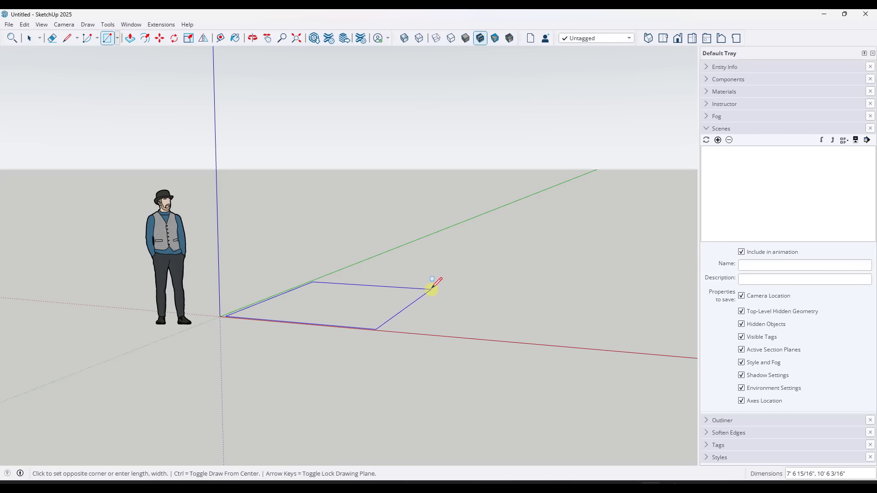
{"action": "left_click", "coordinate": [431, 289]}
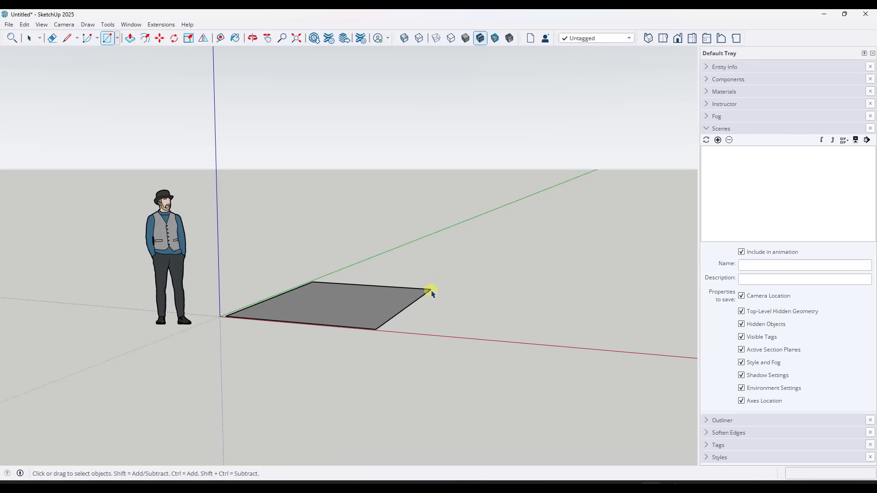
{"action": "key", "text": "space"}
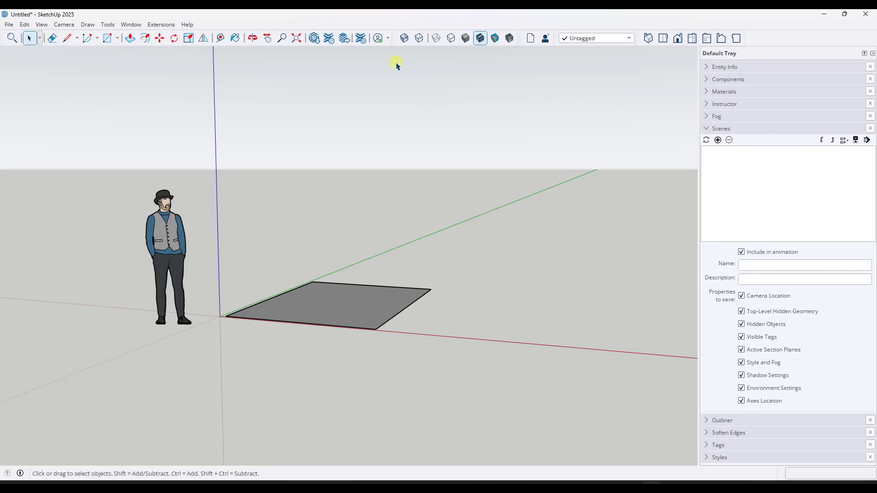
- Rearrange the toolbars so that Styles is docked between Tags and Views in a single row
{"action": "left_click_drag", "start_coordinate": [393, 38], "coordinate": [556, 75]}
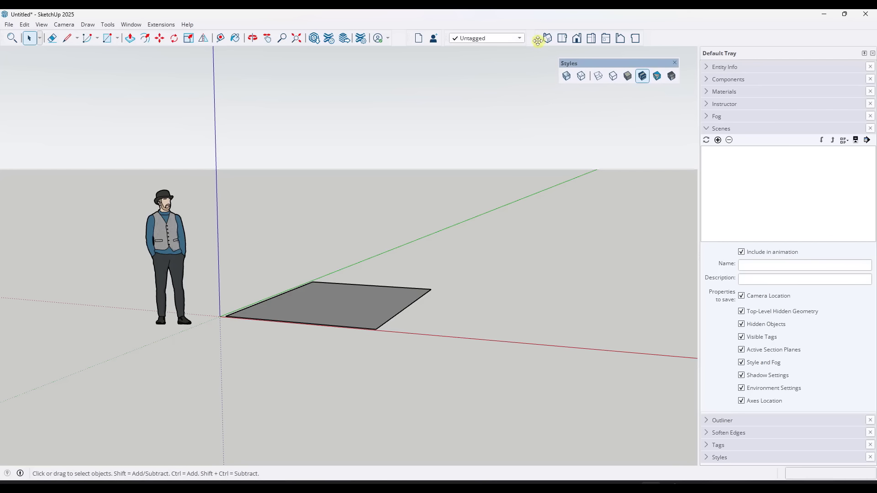
{"action": "mouse_move", "coordinate": [538, 40]}
{"action": "left_mouse_down"}
{"action": "mouse_move", "coordinate": [436, 75]}
{"action": "mouse_move", "coordinate": [283, 79]}
{"action": "mouse_move", "coordinate": [555, 36]}
{"action": "mouse_move", "coordinate": [552, 26]}
{"action": "mouse_move", "coordinate": [522, 39]}
{"action": "left_mouse_up"}
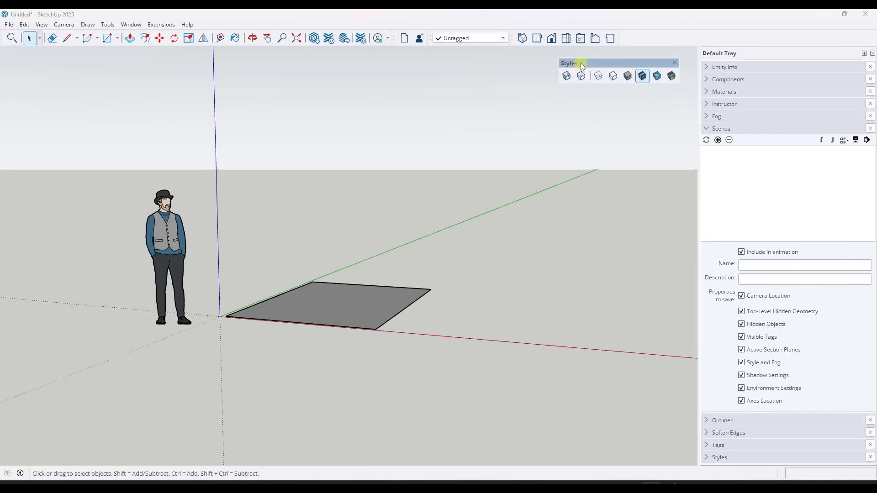
{"action": "left_click_drag", "start_coordinate": [582, 66], "coordinate": [496, 74]}
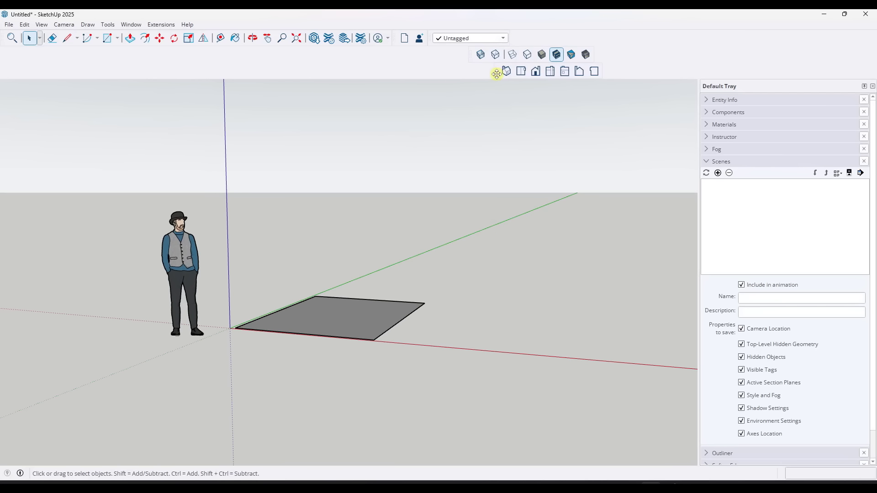
{"action": "mouse_move", "coordinate": [395, 40]}
{"action": "left_mouse_down"}
{"action": "mouse_move", "coordinate": [480, 89]}
{"action": "mouse_move", "coordinate": [425, 39]}
{"action": "mouse_move", "coordinate": [395, 38]}
{"action": "left_mouse_up"}
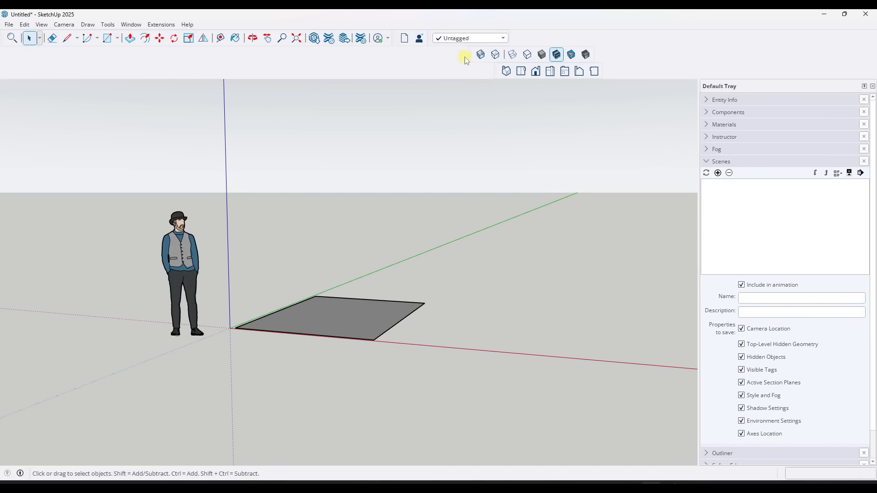
{"action": "left_click_drag", "start_coordinate": [470, 57], "coordinate": [636, 34]}
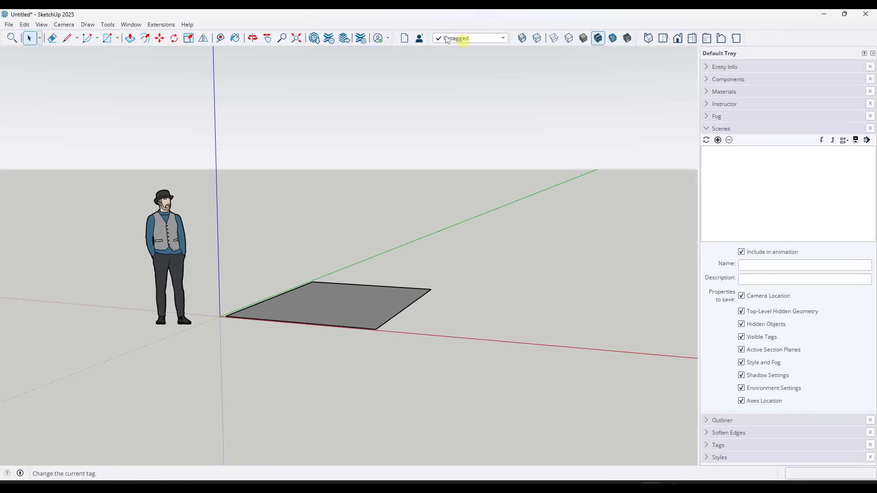
- Enable the Large Tool Set toolbar and dock it along the left edge of the workspace
{"action": "right_click", "coordinate": [769, 41]}
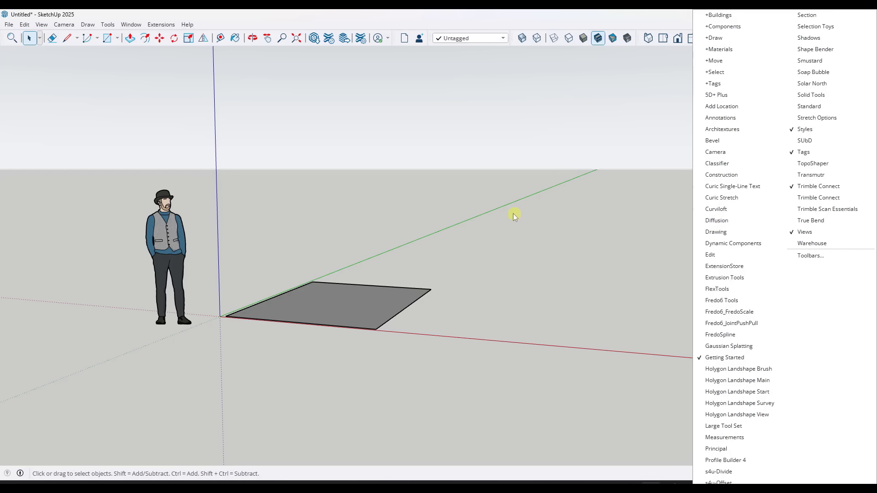
{"action": "left_click", "coordinate": [497, 202]}
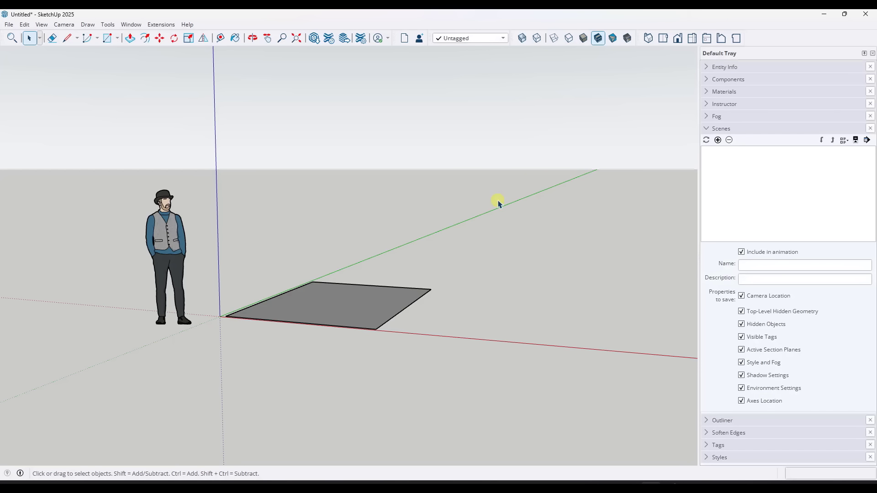
{"action": "right_click", "coordinate": [760, 40]}
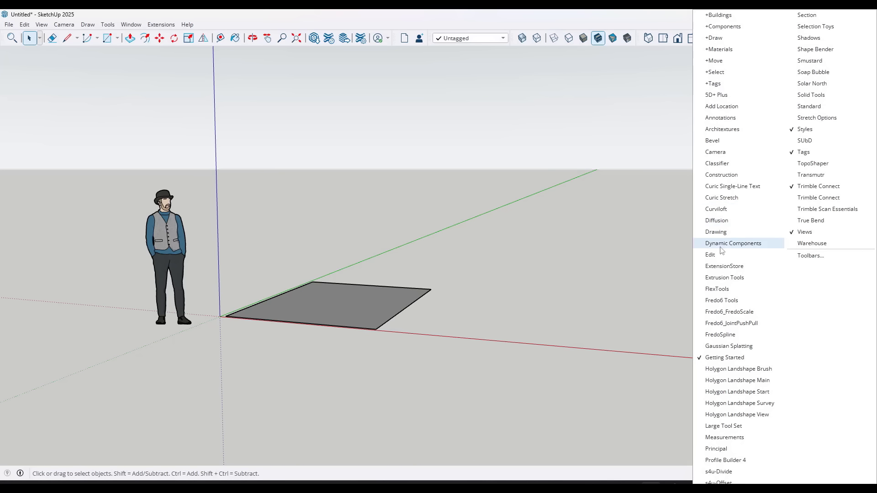
{"action": "left_click", "coordinate": [706, 425]}
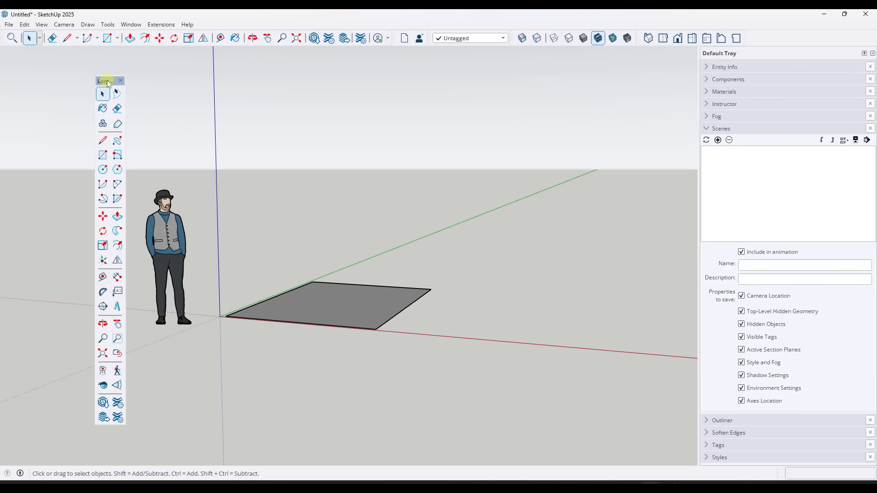
{"action": "left_click_drag", "start_coordinate": [107, 81], "coordinate": [3, 50]}
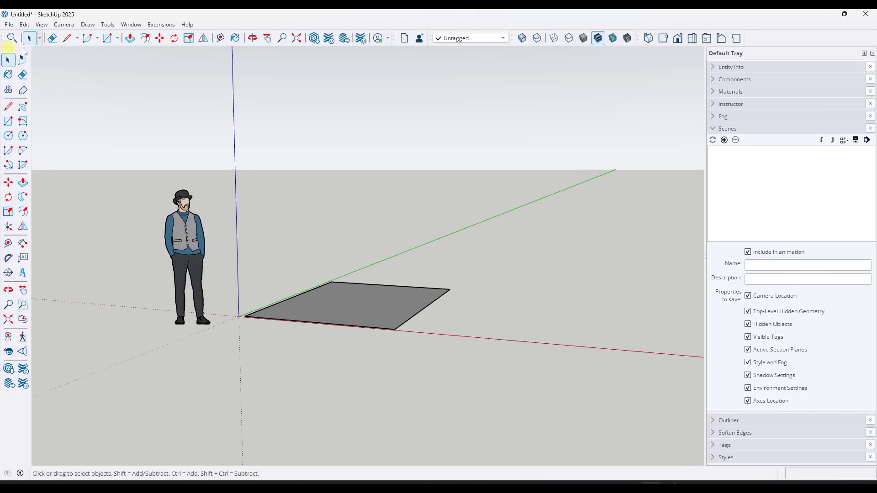
- Turn off large icons in the toolbar options
{"action": "right_click", "coordinate": [761, 40]}
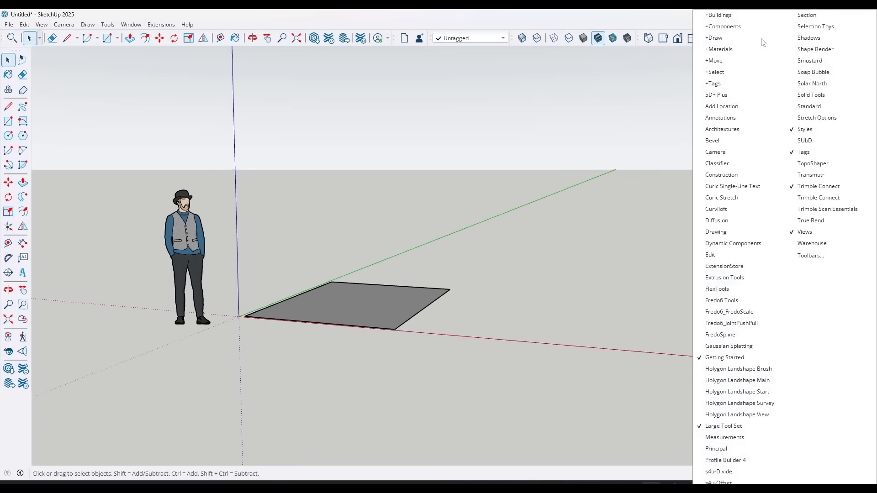
{"action": "left_click", "coordinate": [810, 256]}
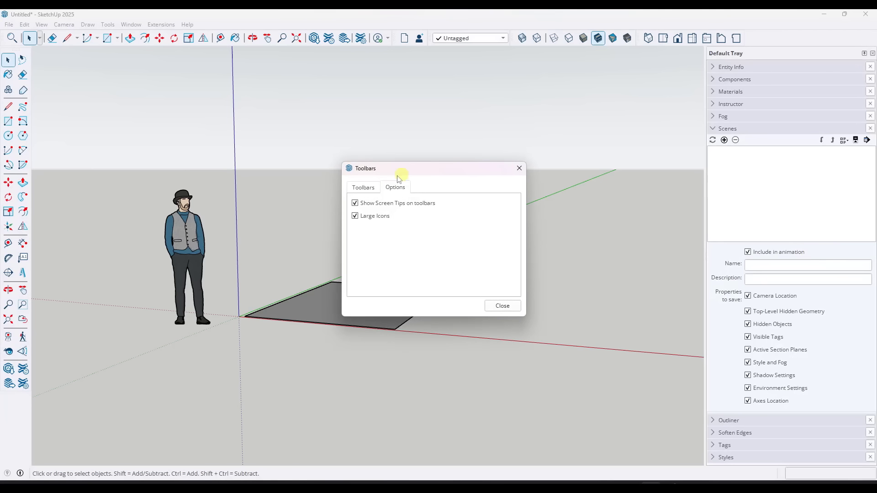
{"action": "left_click", "coordinate": [372, 218]}
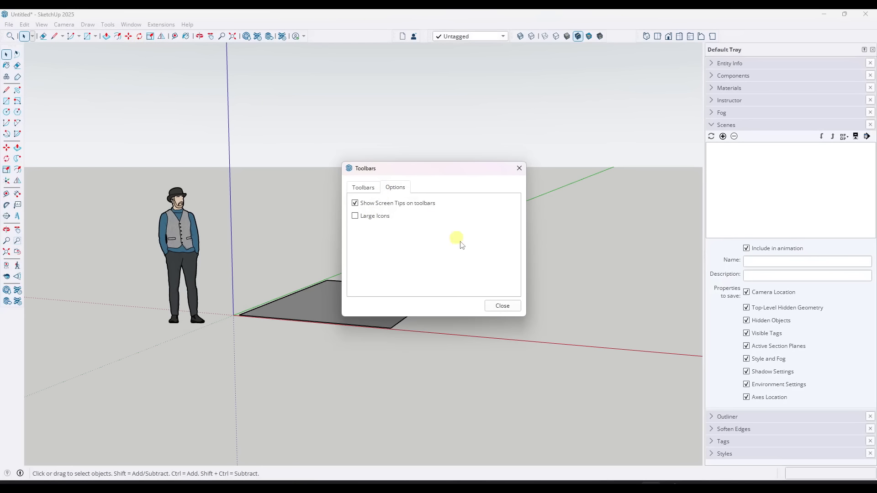
{"action": "left_click", "coordinate": [502, 306]}
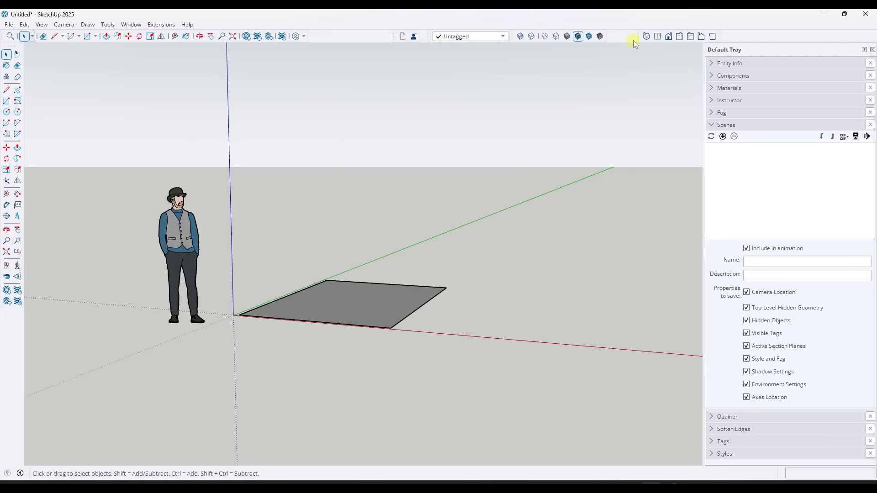
- Move the Views toolbar directly after Getting Started and shift the Styles and Tags toolbars closer to it
{"action": "left_click_drag", "start_coordinate": [638, 38], "coordinate": [310, 42]}
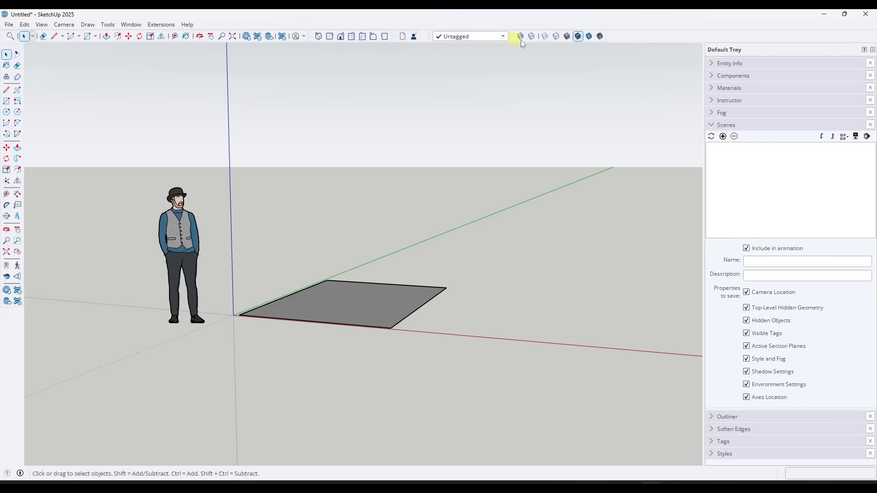
{"action": "left_click_drag", "start_coordinate": [519, 35], "coordinate": [495, 35]}
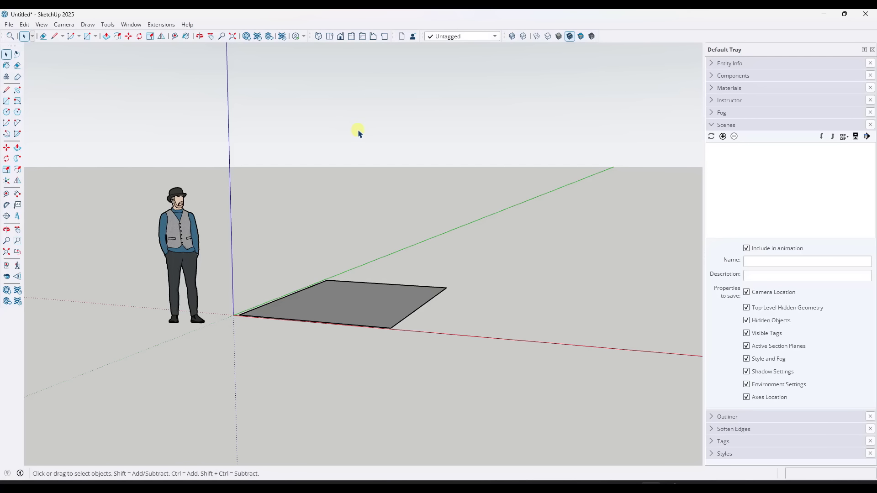
{"action": "right_click", "coordinate": [618, 42]}
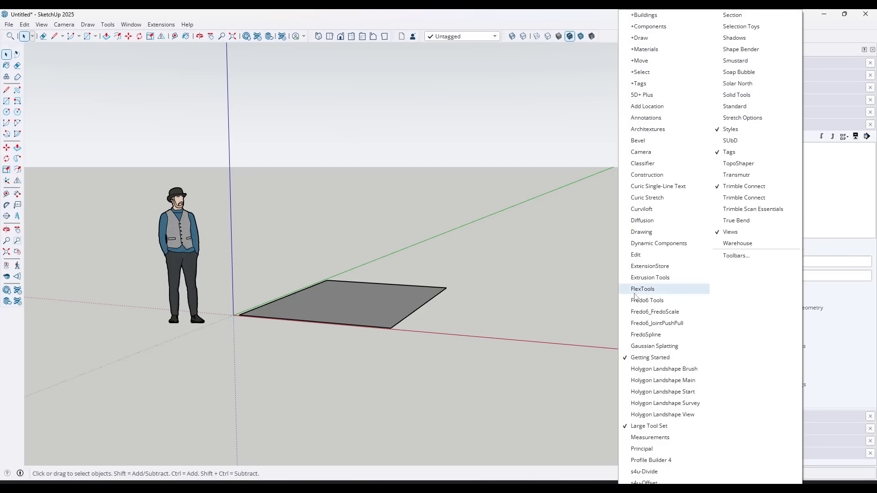
{"action": "left_click", "coordinate": [432, 194]}
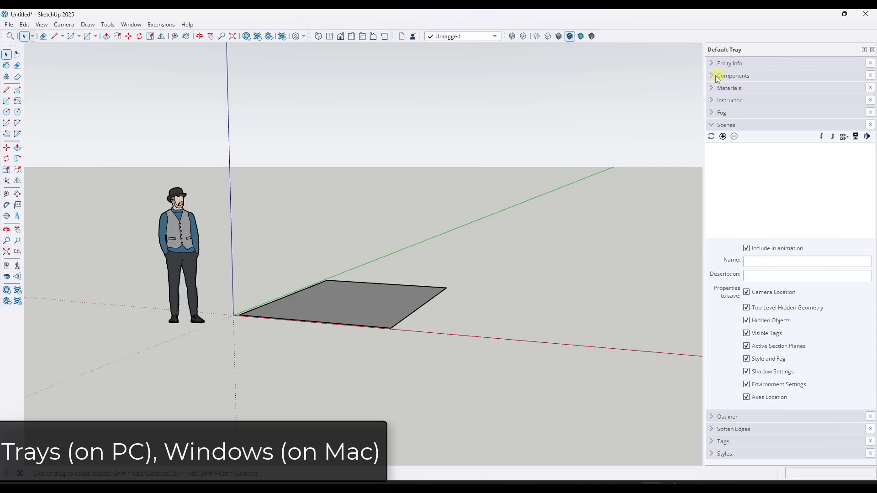
- Collapse the Scenes panel, select the rectangle's face, and show its Entity Info
{"action": "middle_click_drag", "start_coordinate": [395, 249], "coordinate": [392, 313]}
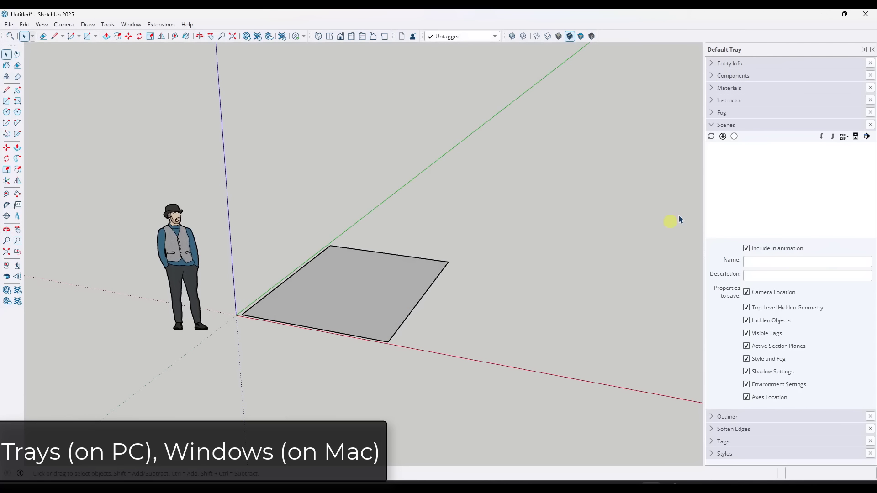
{"action": "left_click", "coordinate": [711, 125]}
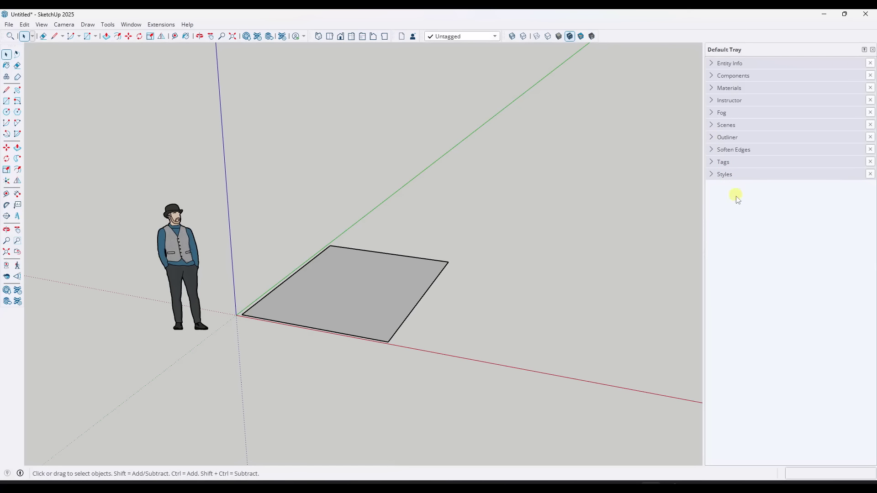
{"action": "left_click", "coordinate": [387, 319]}
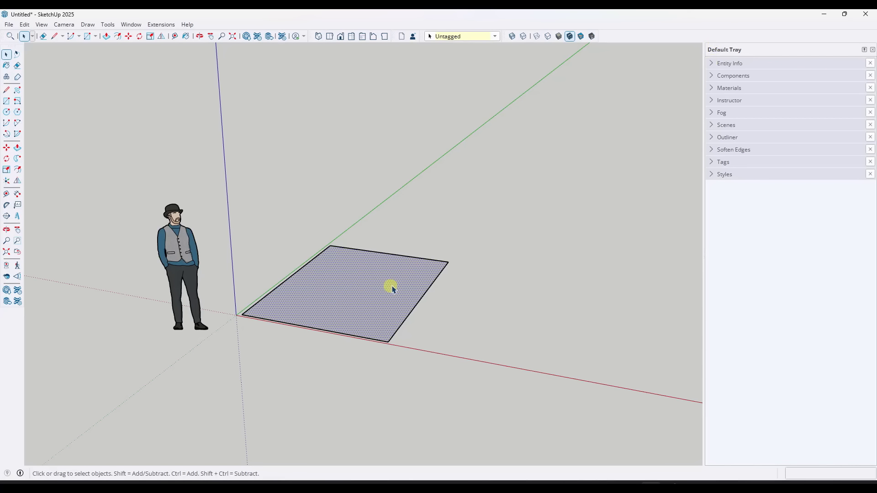
{"action": "left_click", "coordinate": [711, 63]}
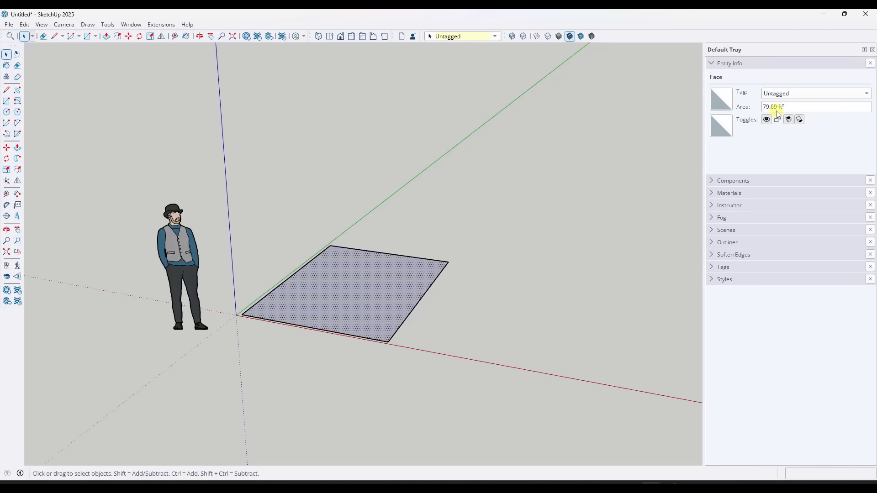
- Expand the Materials panel to view its material thumbnails, and collapse it again
{"action": "left_click", "coordinate": [713, 193]}
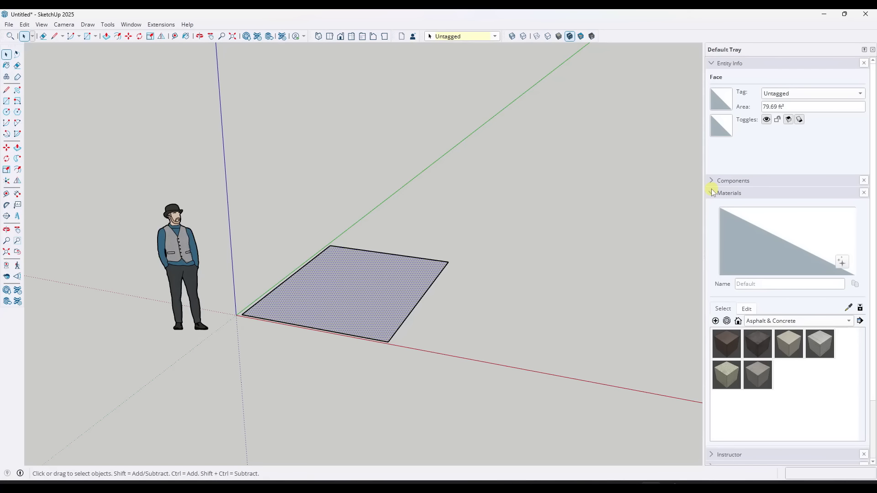
{"action": "left_click", "coordinate": [713, 192]}
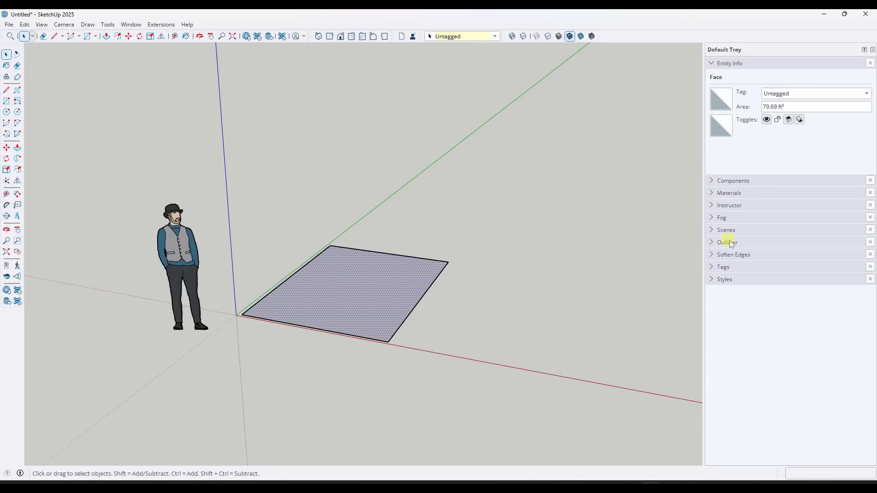
- Try several thumbnails from the Default Styles collection, apply the second one in the first row, and collapse the Styles panel
{"action": "left_click", "coordinate": [713, 279]}
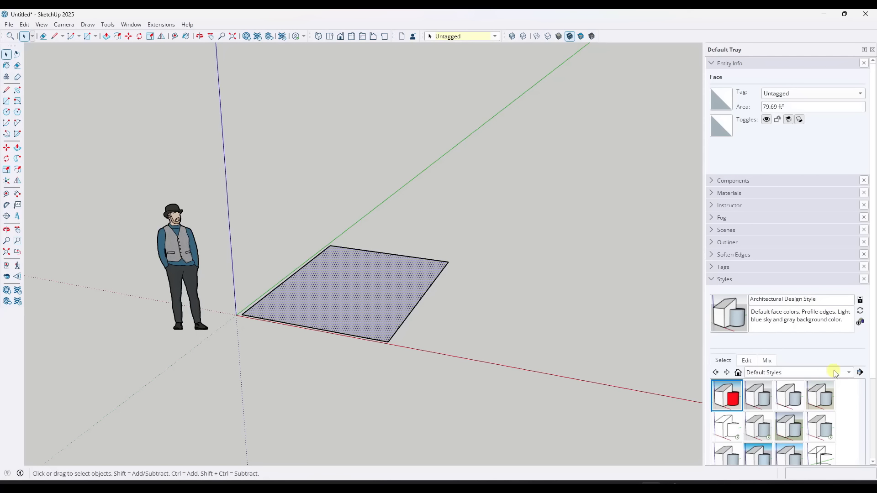
{"action": "left_click", "coordinate": [797, 426]}
{"action": "left_click", "coordinate": [753, 398]}
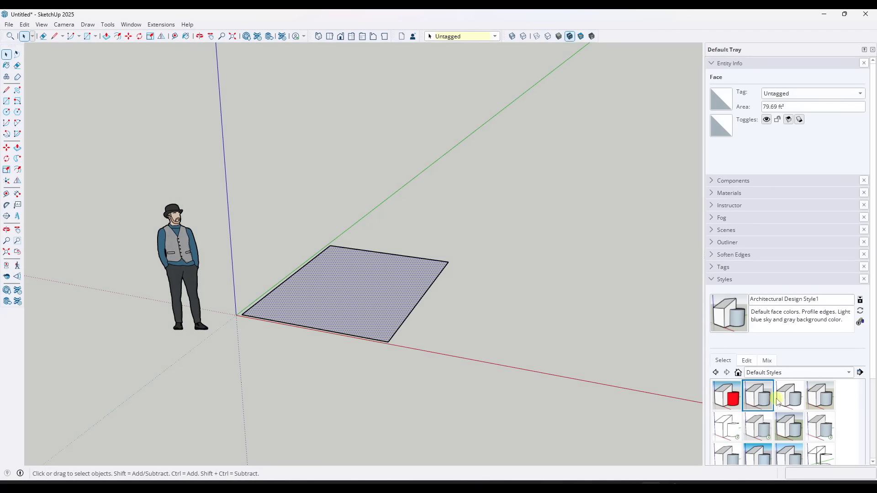
{"action": "left_click", "coordinate": [789, 396]}
{"action": "left_click", "coordinate": [756, 398]}
{"action": "scroll", "coordinate": [804, 406], "scroll_direction": "down", "scroll_amount": 3}
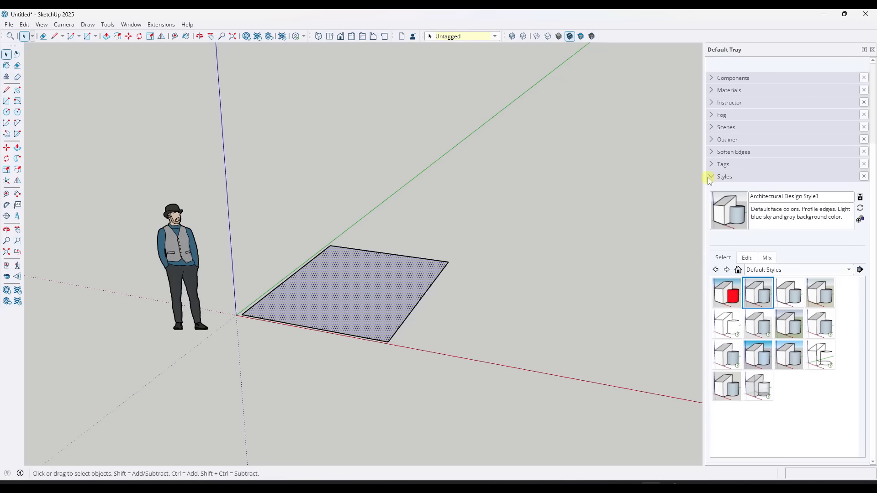
{"action": "left_click", "coordinate": [710, 178]}
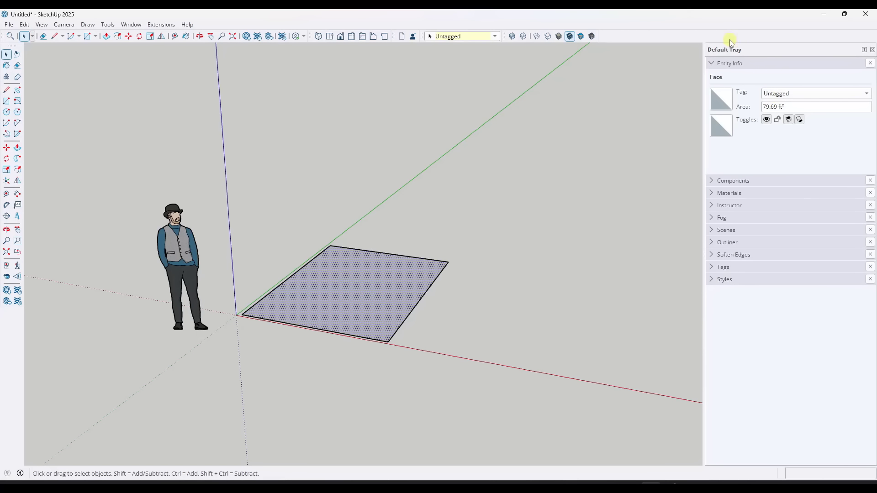
- Review the panels available for the Default Tray and the tray management commands, and clear the face selection
{"action": "left_click", "coordinate": [129, 24]}
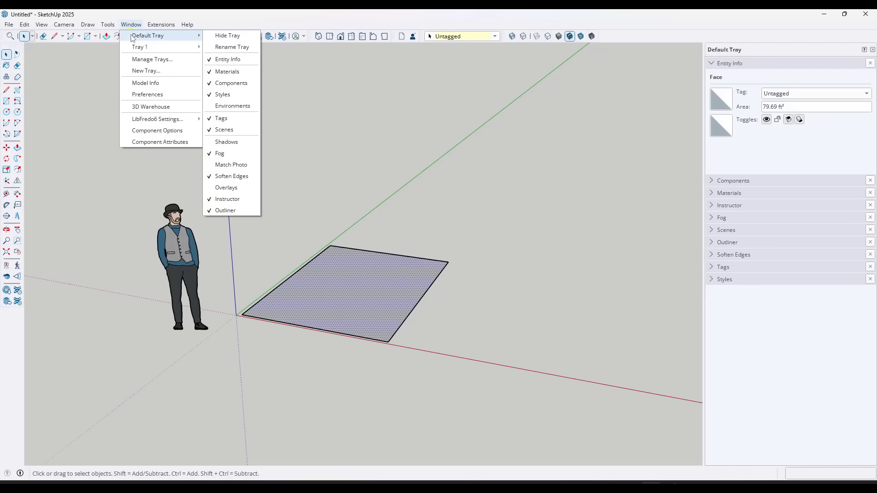
{"action": "left_click", "coordinate": [131, 24]}
{"action": "left_click", "coordinate": [131, 24]}
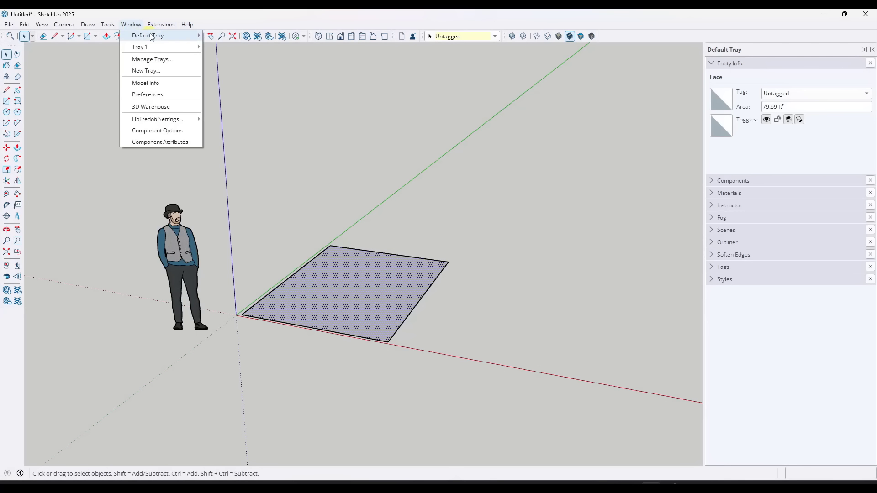
{"action": "left_click", "coordinate": [493, 187]}
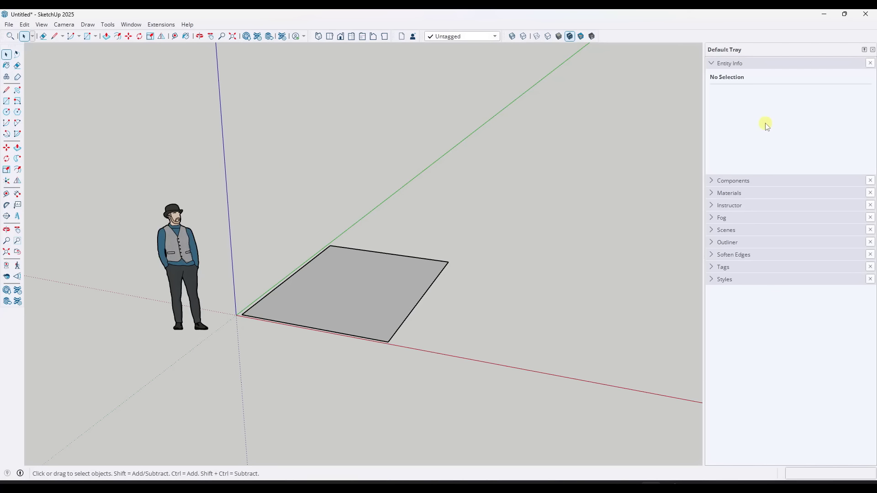
{"action": "left_click", "coordinate": [130, 24]}
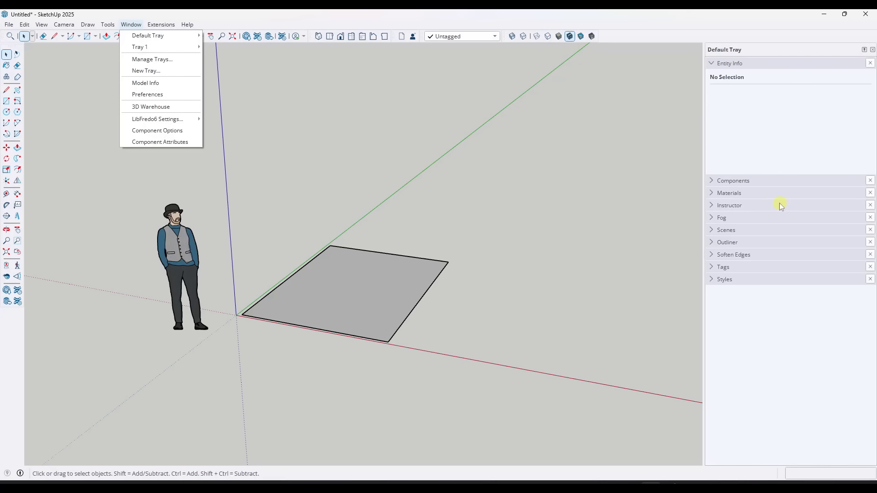
{"action": "left_click", "coordinate": [655, 222]}
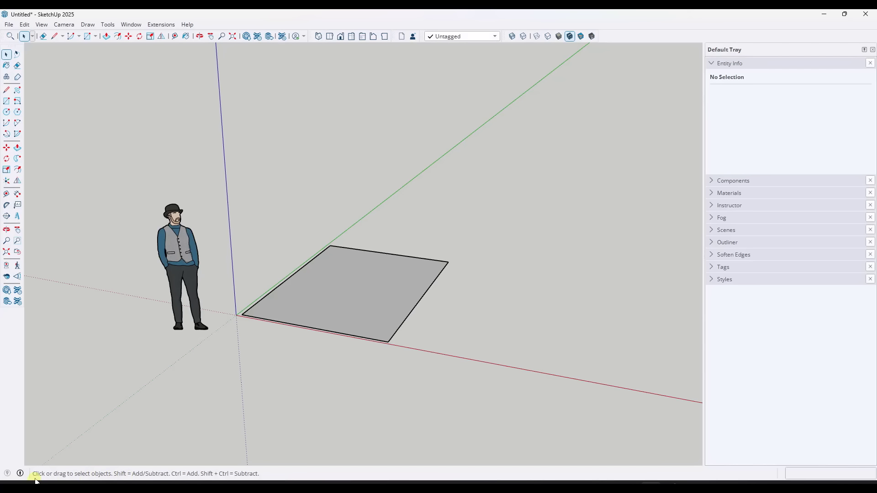
- Hide the status bar's Prompt, show it again, and review the other status bar display options
{"action": "right_click", "coordinate": [281, 478]}
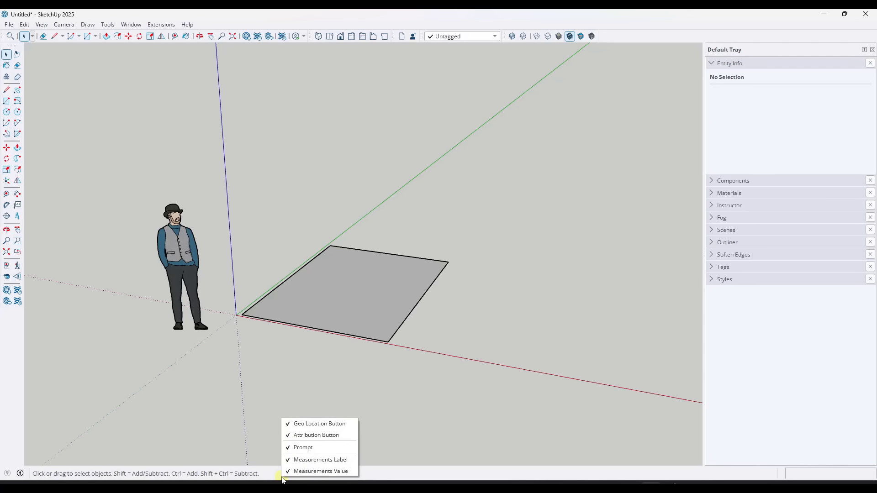
{"action": "left_click", "coordinate": [305, 451]}
{"action": "right_click", "coordinate": [265, 474]}
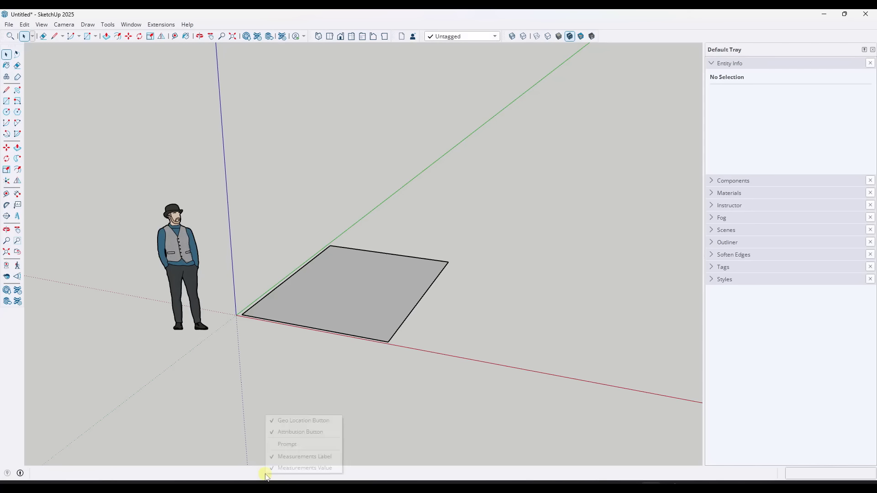
{"action": "left_click", "coordinate": [278, 448]}
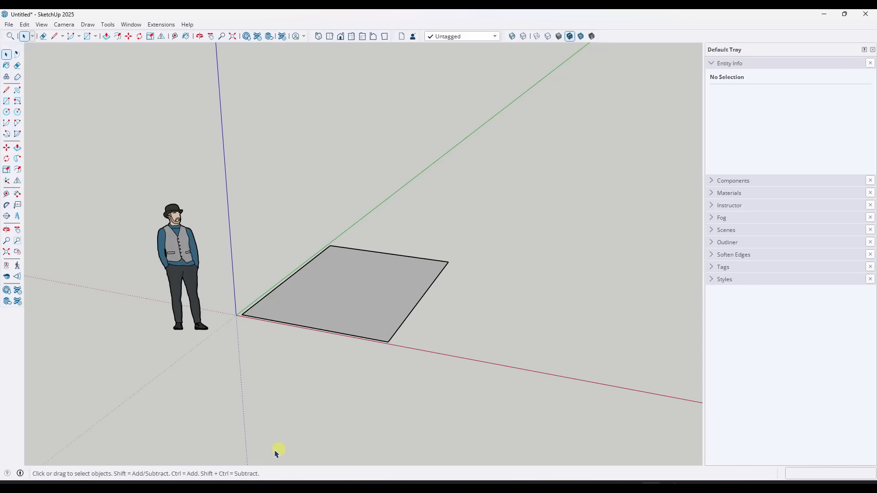
{"action": "right_click", "coordinate": [272, 473]}
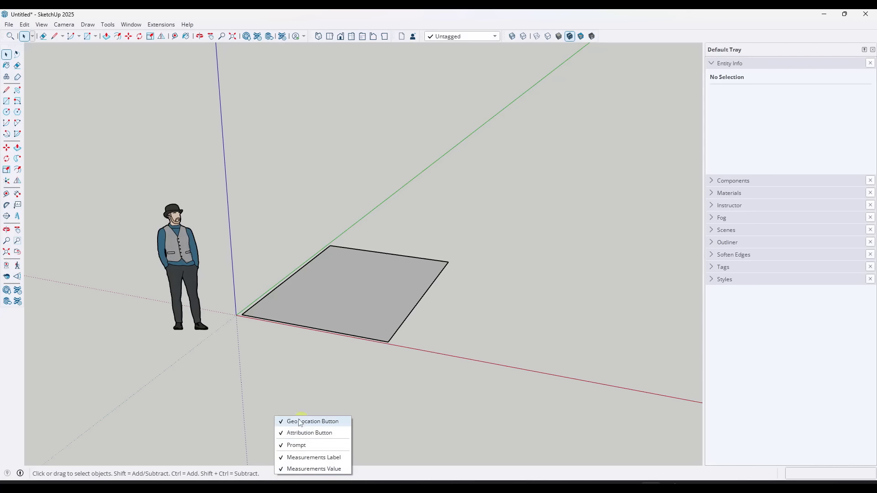
{"action": "left_click", "coordinate": [388, 402]}
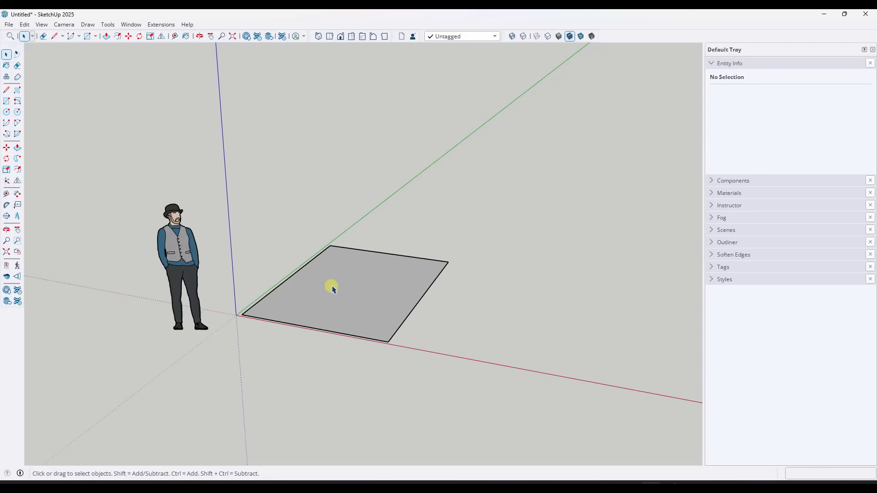
- Zoom in on the figure and rectangle with the Zoom tool, and return to the Select tool
{"action": "left_click", "coordinate": [6, 241]}
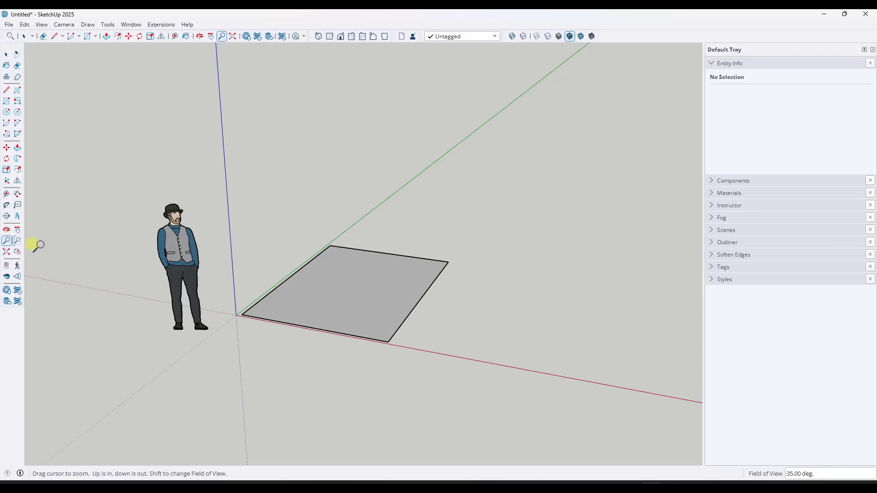
{"action": "left_click_drag", "start_coordinate": [227, 267], "coordinate": [273, 177]}
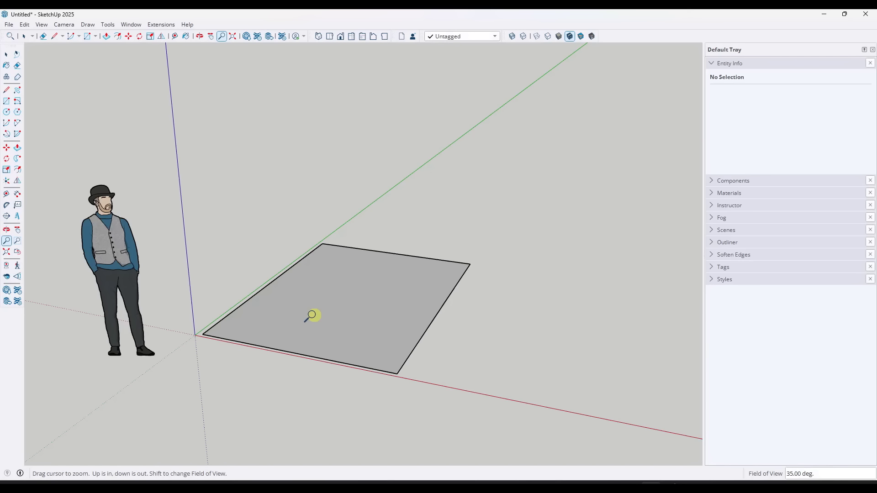
{"action": "key", "text": "space"}
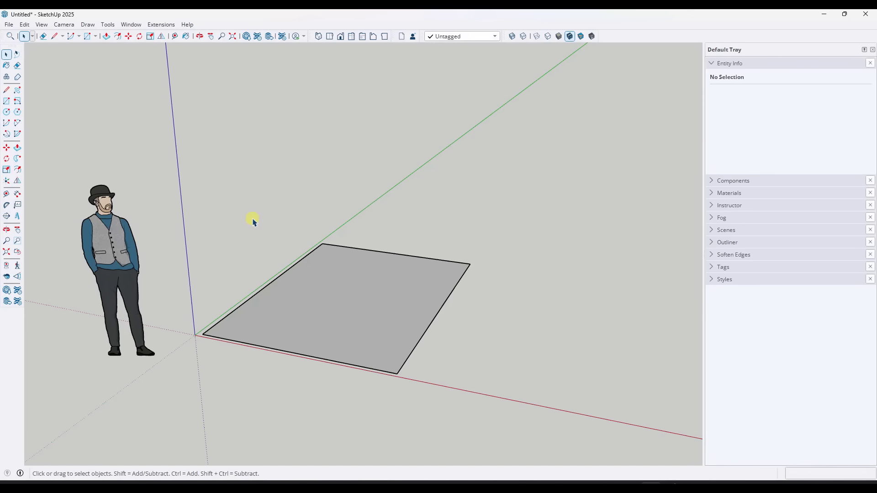
- Practise zooming in and out around different points, such as the figure and the empty area beside the rectangle
{"action": "scroll", "coordinate": [379, 235], "scroll_direction": "down", "scroll_amount": 3}
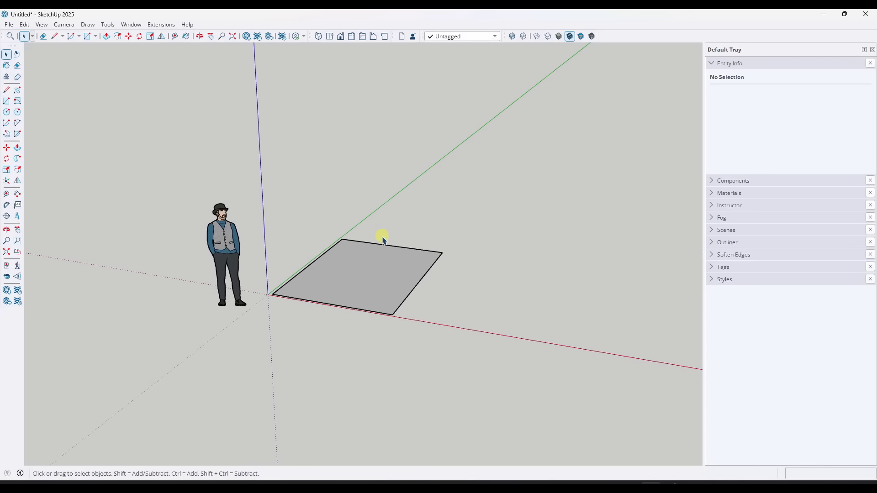
{"action": "scroll", "coordinate": [406, 245], "scroll_direction": "up", "scroll_amount": 3}
{"action": "middle_click_drag", "start_coordinate": [524, 242], "coordinate": [126, 246]}
{"action": "scroll", "coordinate": [128, 244], "scroll_direction": "down", "scroll_amount": 3}
{"action": "scroll", "coordinate": [610, 221], "scroll_direction": "up", "scroll_amount": 5}
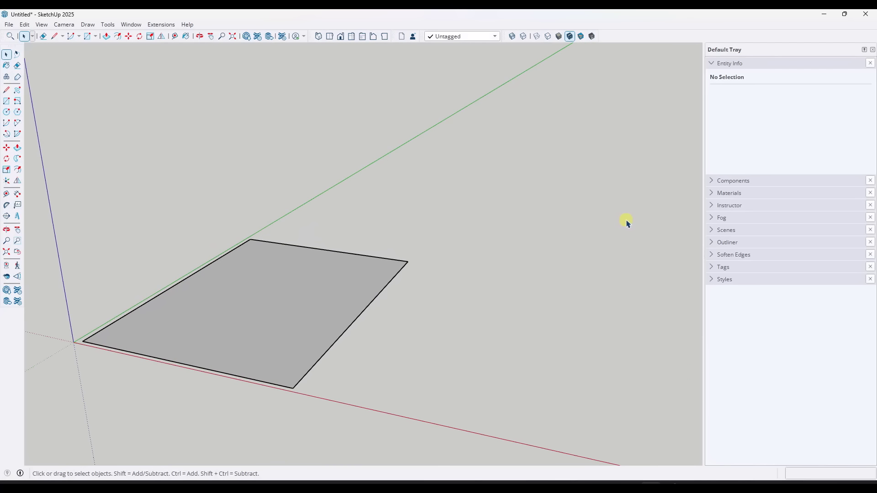
{"action": "scroll", "coordinate": [627, 223], "scroll_direction": "down", "scroll_amount": 2}
{"action": "scroll", "coordinate": [178, 247], "scroll_direction": "up", "scroll_amount": 3}
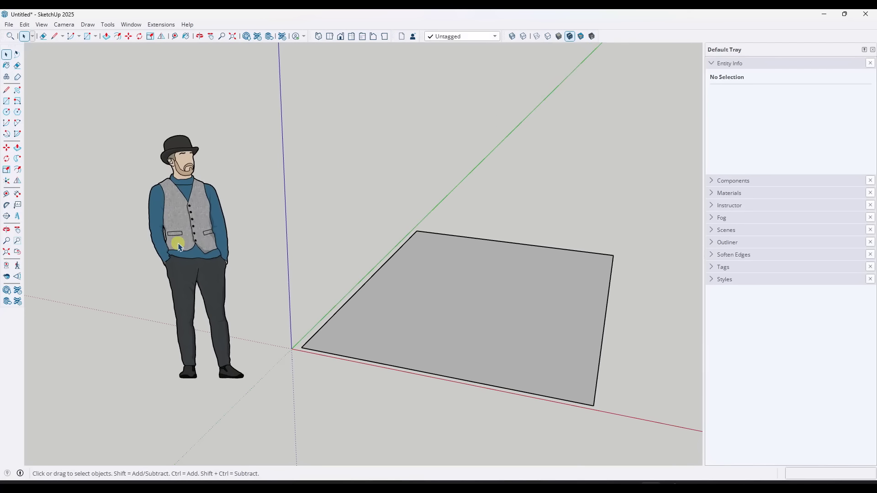
{"action": "scroll", "coordinate": [178, 248], "scroll_direction": "down", "scroll_amount": 3}
{"action": "scroll", "coordinate": [667, 218], "scroll_direction": "up", "scroll_amount": 4}
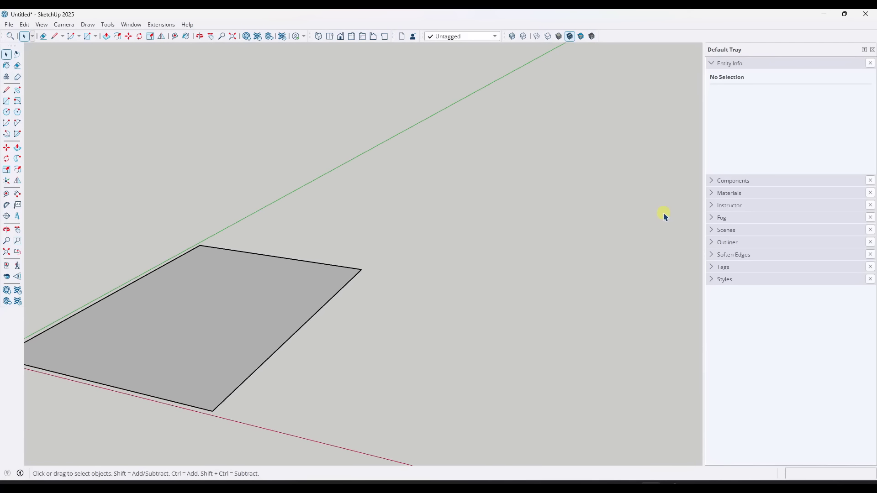
{"action": "scroll", "coordinate": [667, 216], "scroll_direction": "down", "scroll_amount": 3}
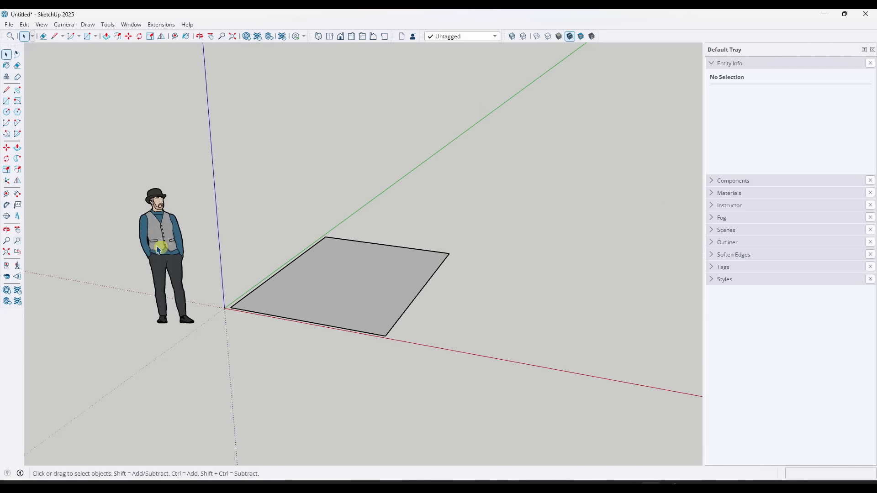
{"action": "scroll", "coordinate": [153, 241], "scroll_direction": "up", "scroll_amount": 3}
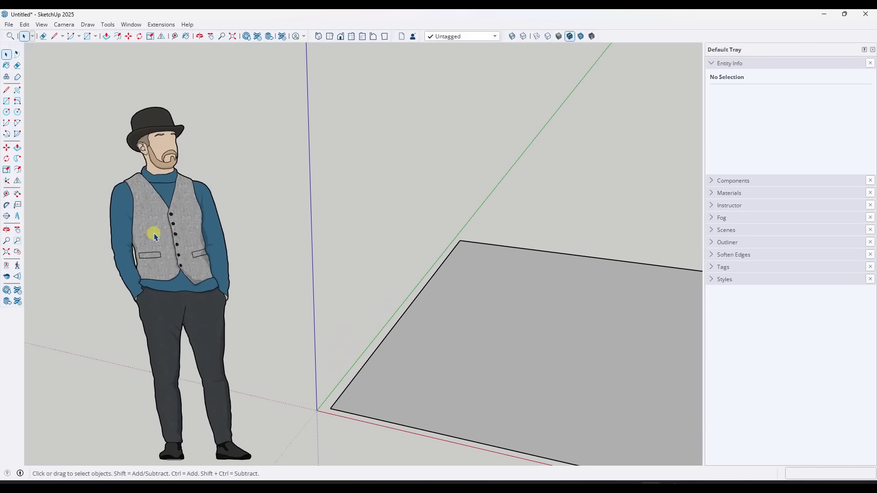
{"action": "scroll", "coordinate": [153, 237], "scroll_direction": "down", "scroll_amount": 2}
{"action": "scroll", "coordinate": [147, 249], "scroll_direction": "up", "scroll_amount": 3}
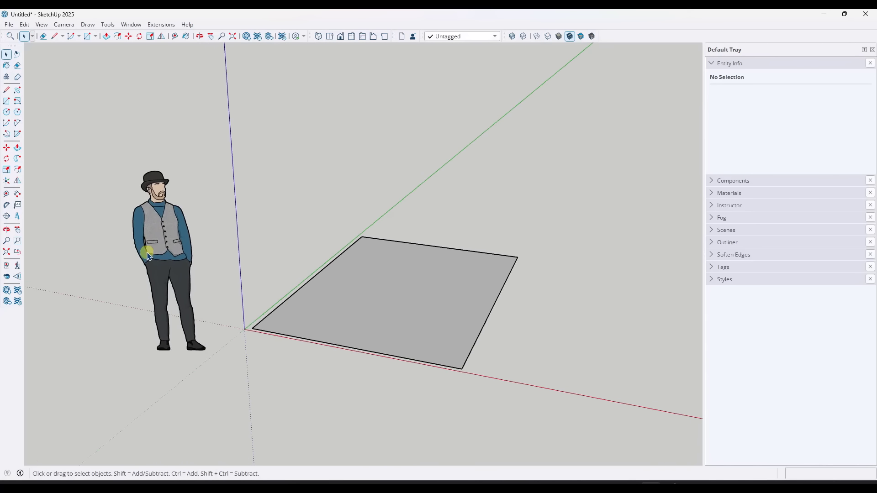
{"action": "scroll", "coordinate": [146, 259], "scroll_direction": "down", "scroll_amount": 3}
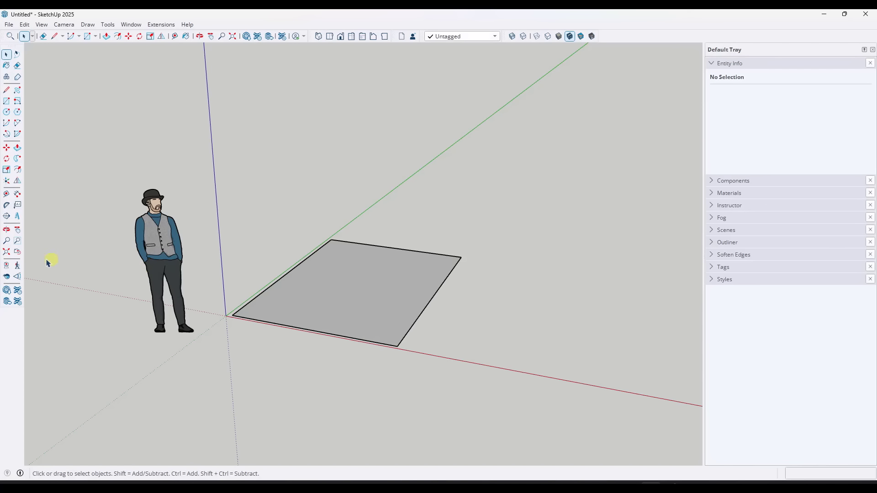
- Orbit around the figure and rectangle, first with the Orbit tool and again without leaving the Select tool
{"action": "left_click", "coordinate": [6, 230]}
{"action": "left_click_drag", "start_coordinate": [176, 266], "coordinate": [162, 239]}
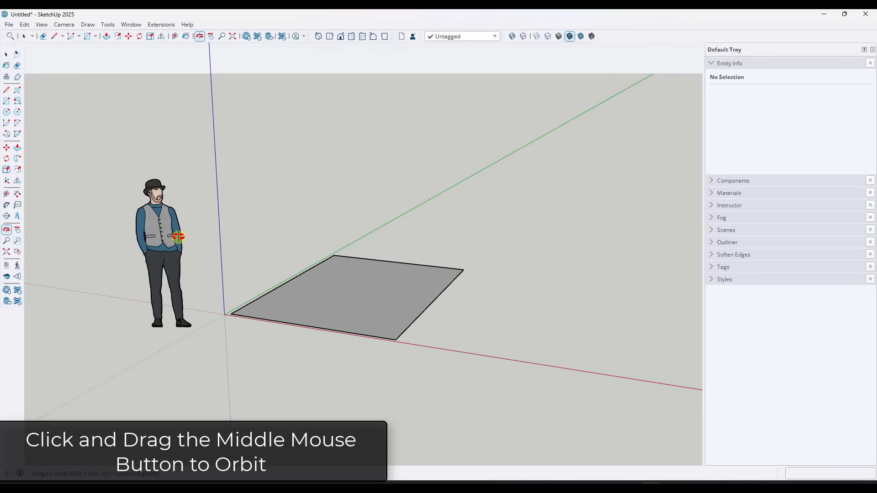
{"action": "key", "text": "space"}
{"action": "middle_click_drag", "start_coordinate": [239, 237], "coordinate": [312, 207]}
{"action": "left_click_drag", "start_coordinate": [313, 207], "coordinate": [180, 249]}
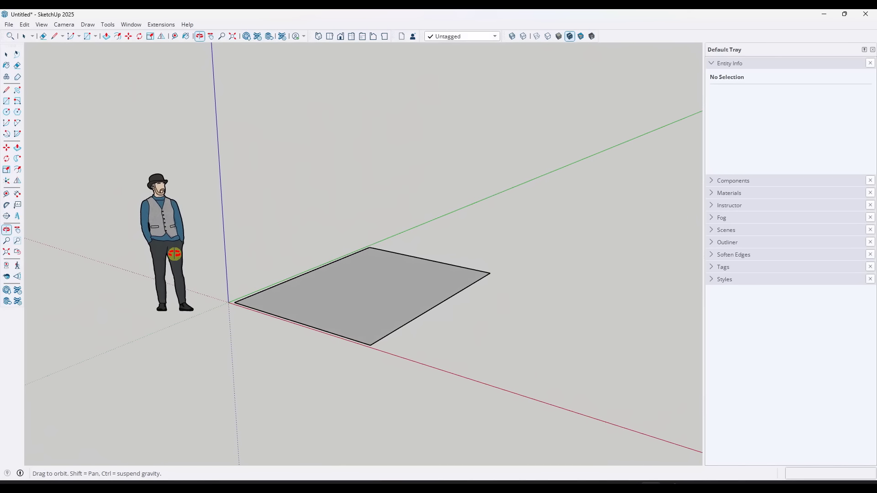
{"action": "key", "text": "space"}
- Try to orbit the view with the Orbit tool while a Push/Pull of the rectangle's face is in progress
{"action": "left_click", "coordinate": [349, 306]}
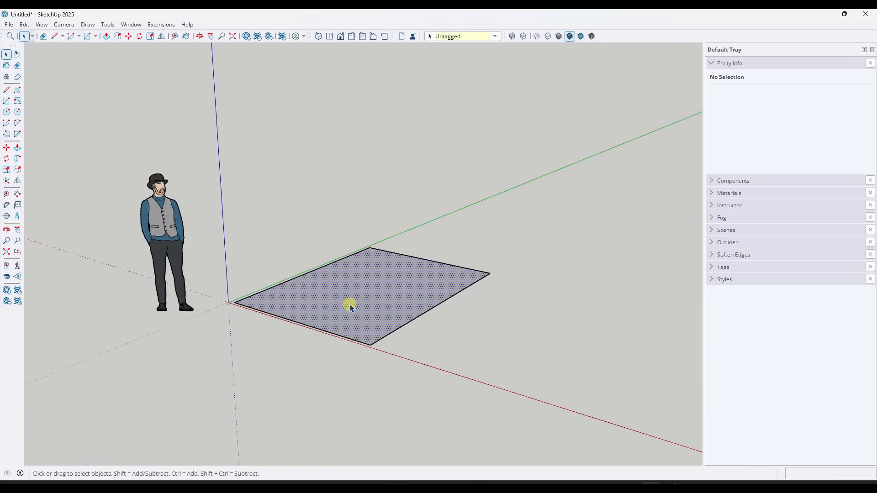
{"action": "key", "text": "p"}
{"action": "left_click", "coordinate": [363, 310]}
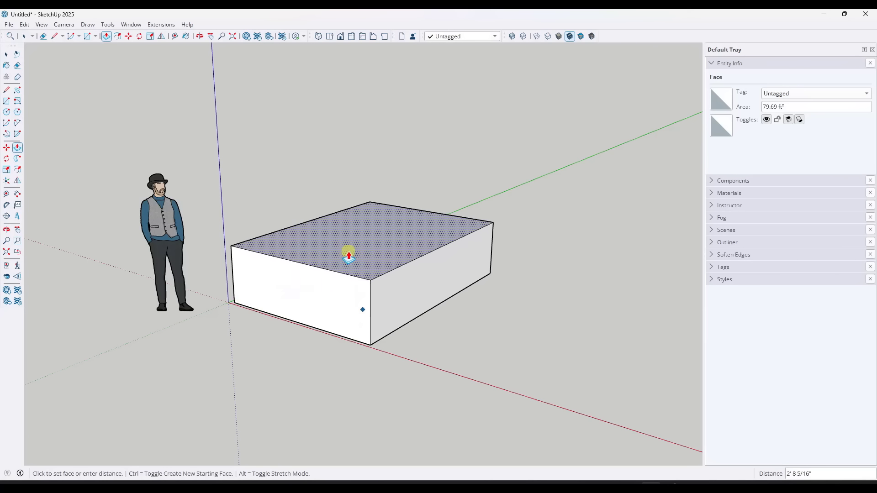
{"action": "left_click", "coordinate": [7, 230]}
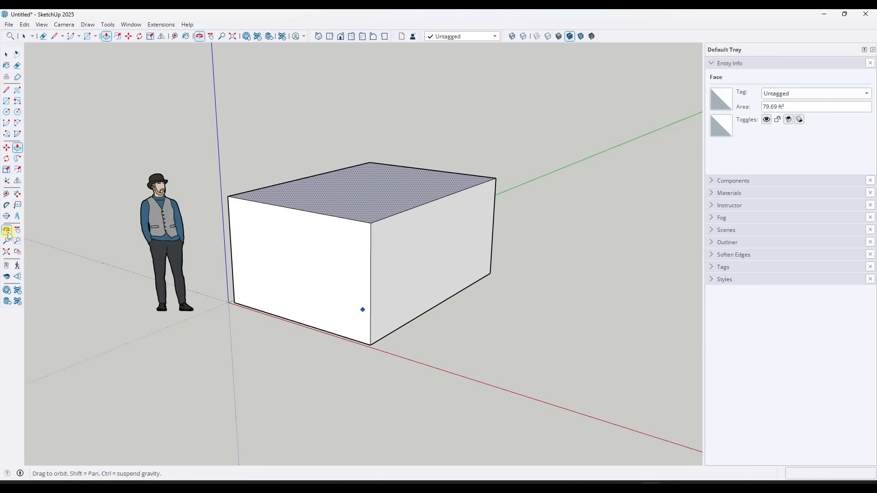
{"action": "left_click_drag", "start_coordinate": [394, 228], "coordinate": [375, 226]}
{"action": "key", "text": "space"}
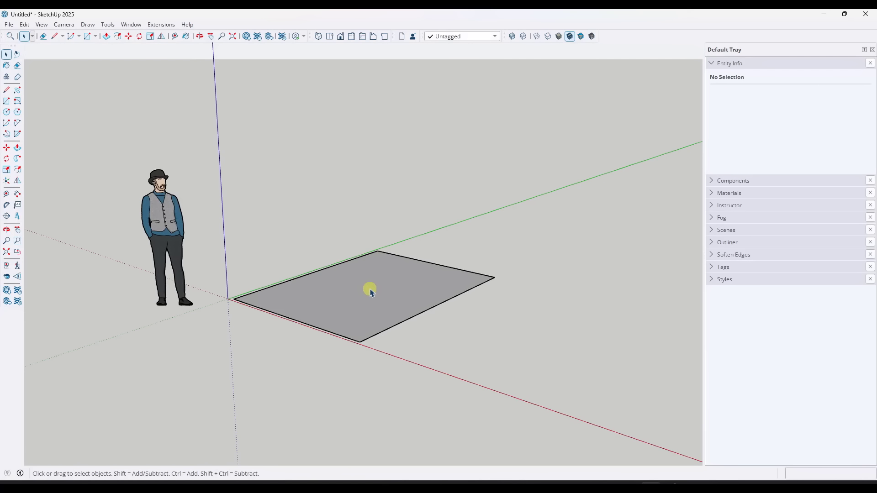
- Orbit around the model while a Push/Pull of the rectangle's face is in progress, keeping the tool active, and cancel the extrusion
{"action": "key", "text": "p"}
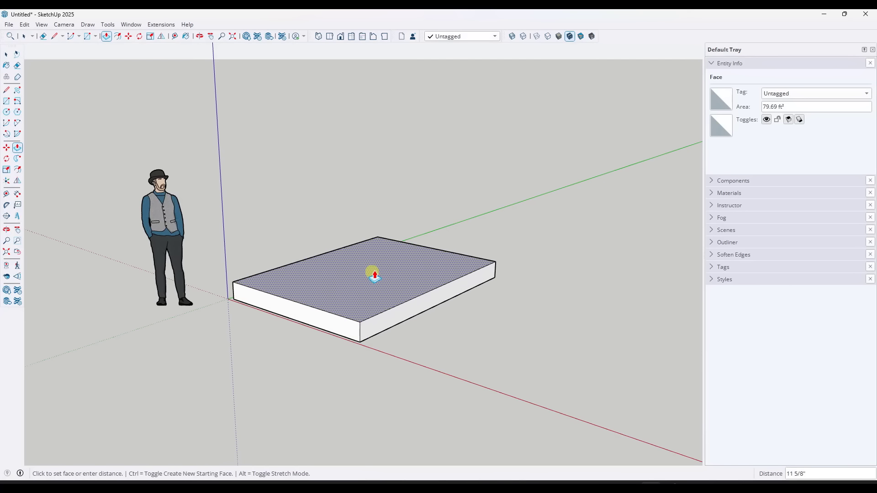
{"action": "left_click", "coordinate": [447, 251]}
{"action": "middle_click_drag", "start_coordinate": [448, 251], "coordinate": [237, 252]}
{"action": "left_click_drag", "start_coordinate": [237, 252], "coordinate": [333, 247]}
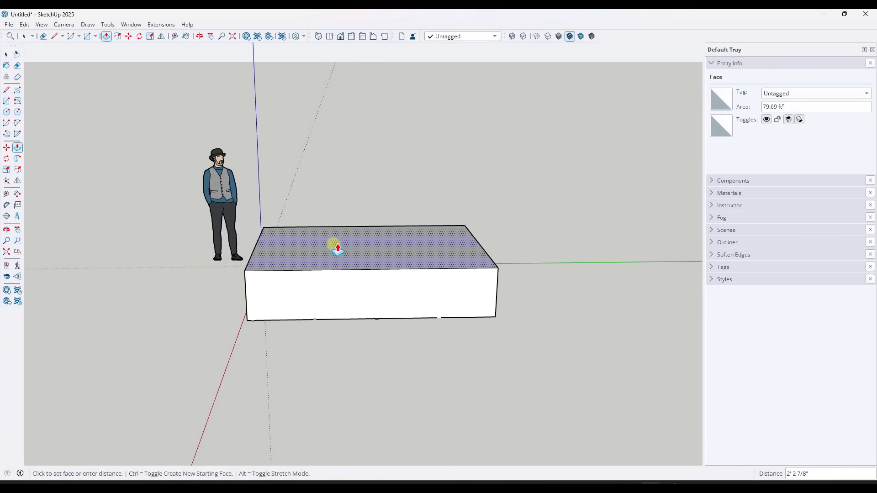
{"action": "left_click_drag", "start_coordinate": [464, 241], "coordinate": [434, 238]}
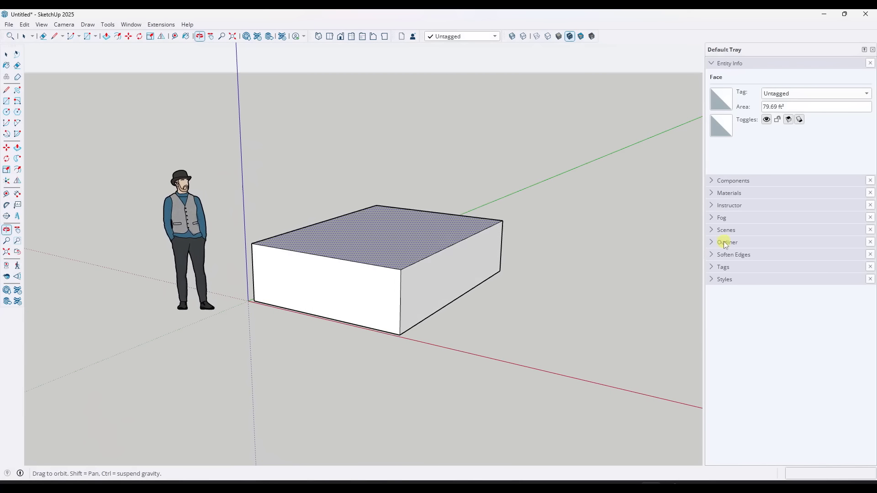
{"action": "key", "text": "p"}
{"action": "middle_click_drag", "start_coordinate": [489, 231], "coordinate": [268, 237]}
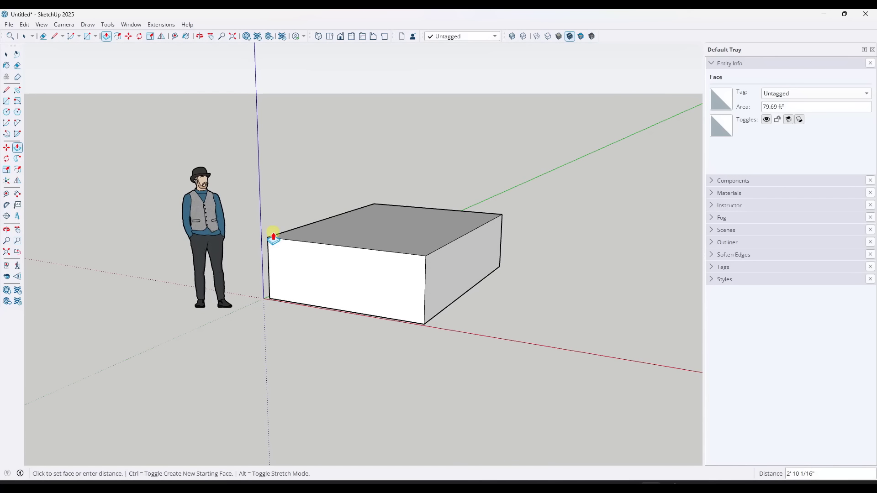
{"action": "key", "text": "Escape"}
{"action": "key", "text": "space"}
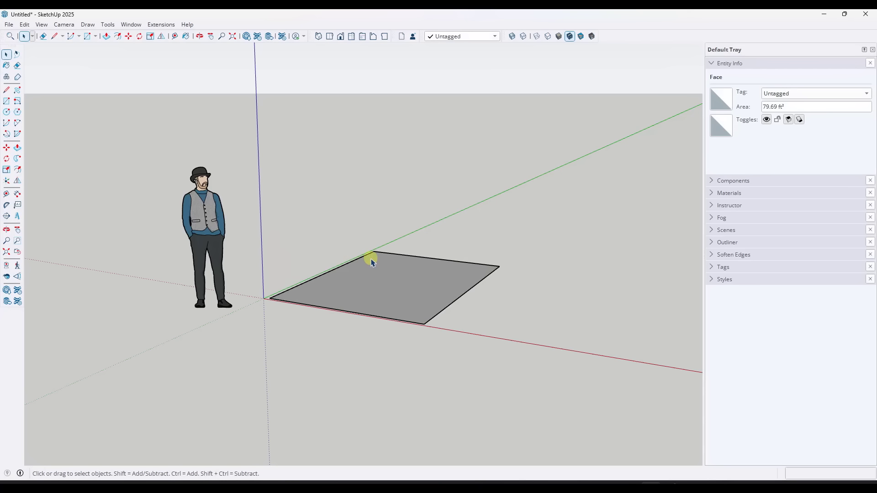
- Pan the view of the figure and rectangle with the Pan tool, and move the view again without leaving the Select tool
{"action": "middle_click_drag", "start_coordinate": [306, 271], "coordinate": [352, 278]}
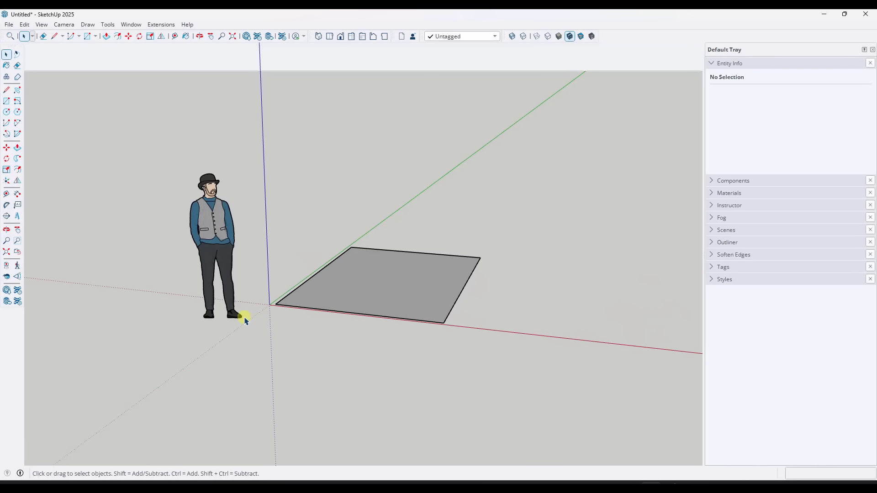
{"action": "left_click", "coordinate": [18, 231]}
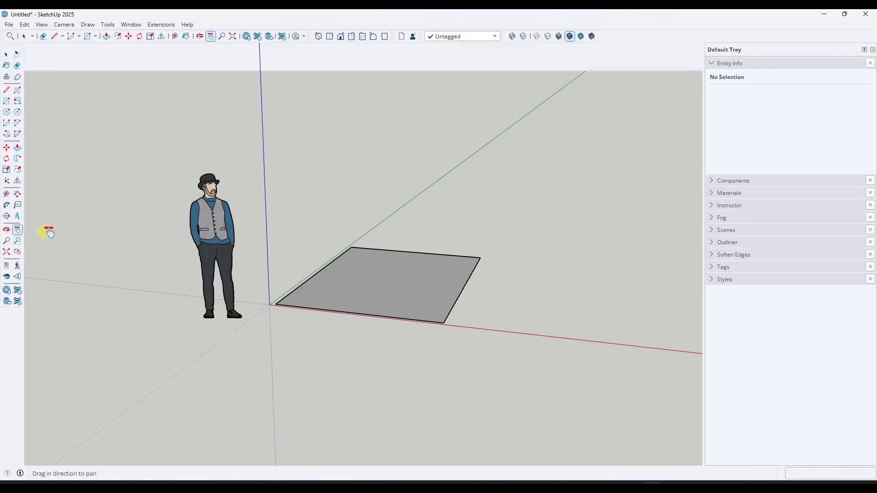
{"action": "left_click_drag", "start_coordinate": [317, 230], "coordinate": [318, 212]}
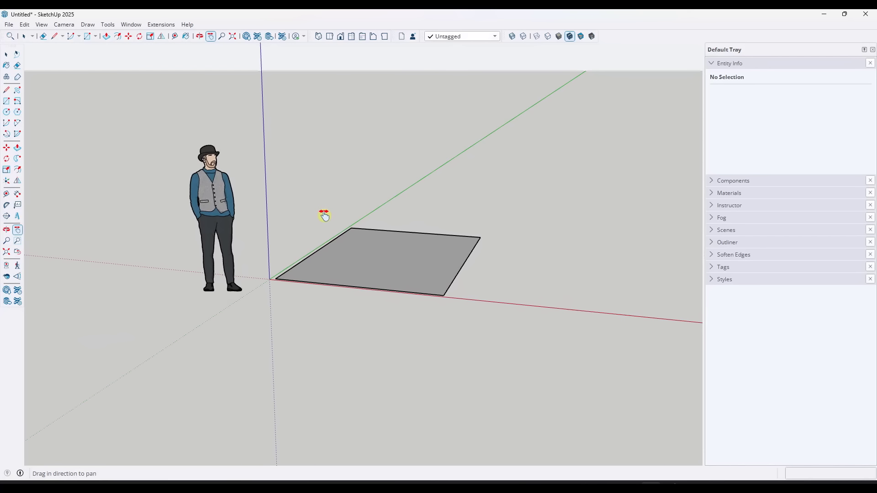
{"action": "key", "text": "space"}
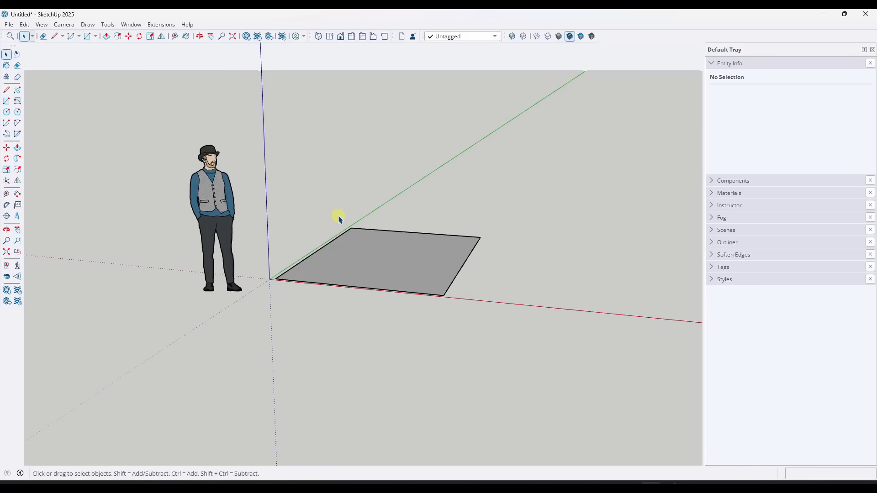
{"action": "middle_click_drag", "start_coordinate": [333, 212], "coordinate": [322, 223]}
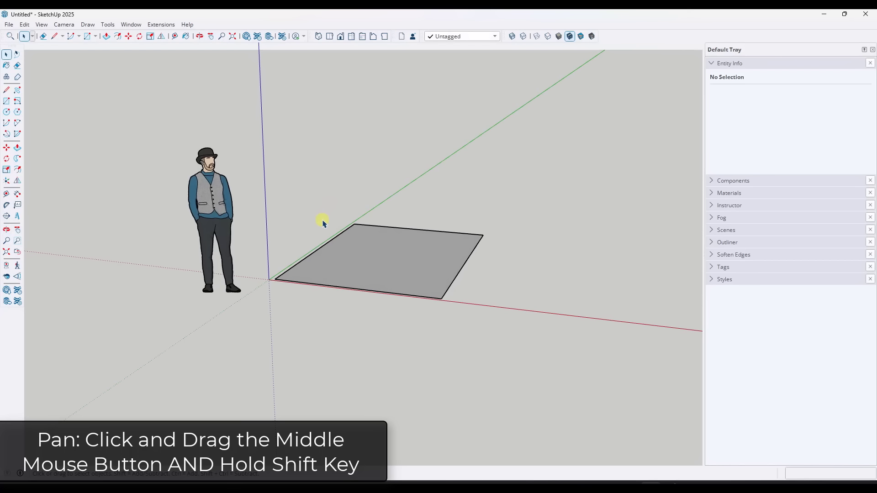
{"action": "left_click", "coordinate": [17, 230]}
{"action": "left_click_drag", "start_coordinate": [293, 229], "coordinate": [342, 234]}
{"action": "key", "text": "space"}
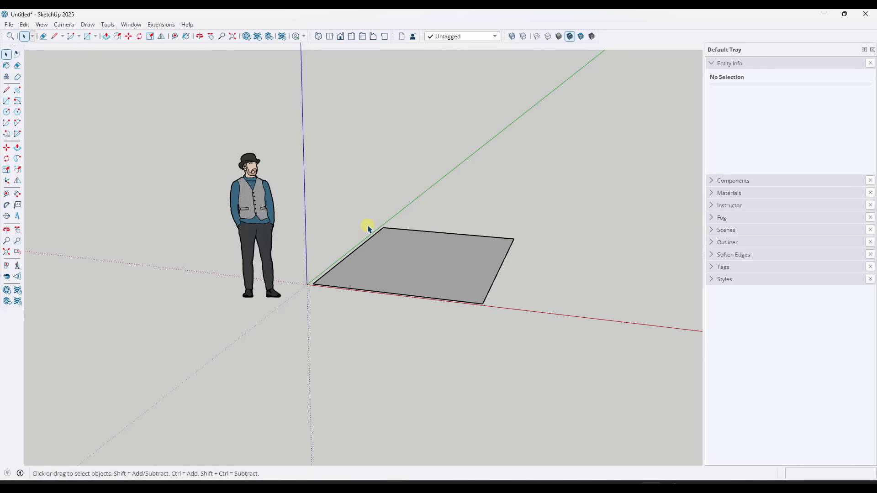
- Practise orbiting around the figure and rectangle while switching back and forth between the Orbit and Select tools
{"action": "key", "text": "o"}
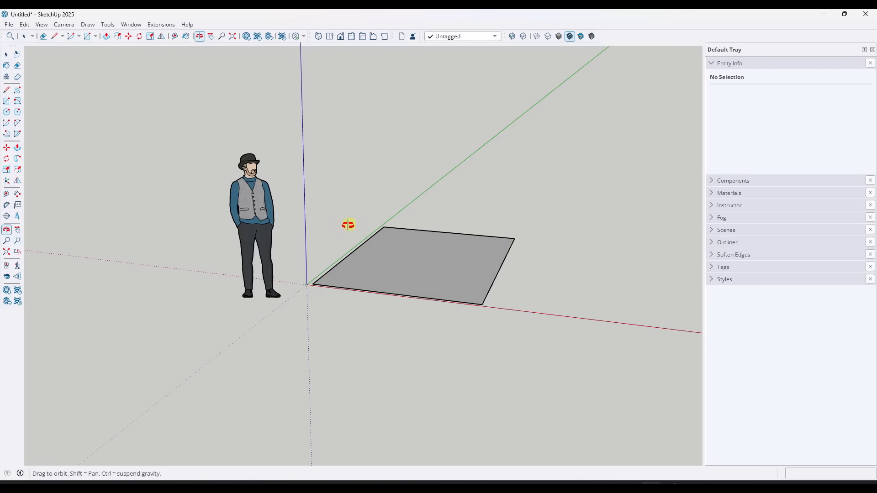
{"action": "mouse_move", "coordinate": [345, 226]}
{"action": "left_mouse_down"}
{"action": "mouse_move", "coordinate": [327, 231]}
{"action": "mouse_move", "coordinate": [333, 214]}
{"action": "mouse_move", "coordinate": [330, 231]}
{"action": "mouse_move", "coordinate": [419, 232]}
{"action": "mouse_move", "coordinate": [311, 231]}
{"action": "mouse_move", "coordinate": [442, 228]}
{"action": "mouse_move", "coordinate": [245, 228]}
{"action": "mouse_move", "coordinate": [374, 233]}
{"action": "mouse_move", "coordinate": [267, 241]}
{"action": "mouse_move", "coordinate": [364, 258]}
{"action": "mouse_move", "coordinate": [307, 231]}
{"action": "mouse_move", "coordinate": [332, 229]}
{"action": "left_mouse_up"}
{"action": "key", "text": "space"}
{"action": "key", "text": "o"}
{"action": "key", "text": "space"}
{"action": "middle_click_drag", "start_coordinate": [332, 229], "coordinate": [354, 278]}
{"action": "key", "text": "o"}
{"action": "key", "text": "space"}
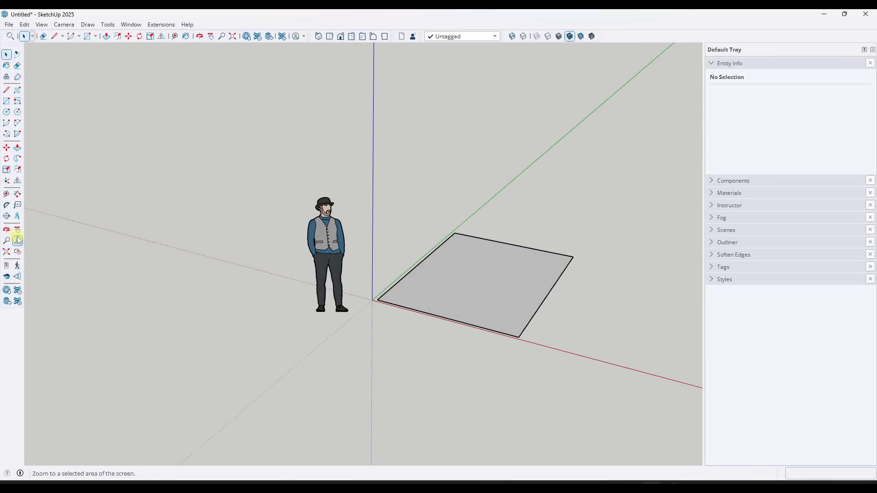
- Zoom in closely on the figure's vest, bring the whole model back with Zoom Extents, and orbit around it
{"action": "scroll", "coordinate": [516, 322], "scroll_direction": "up", "scroll_amount": 2}
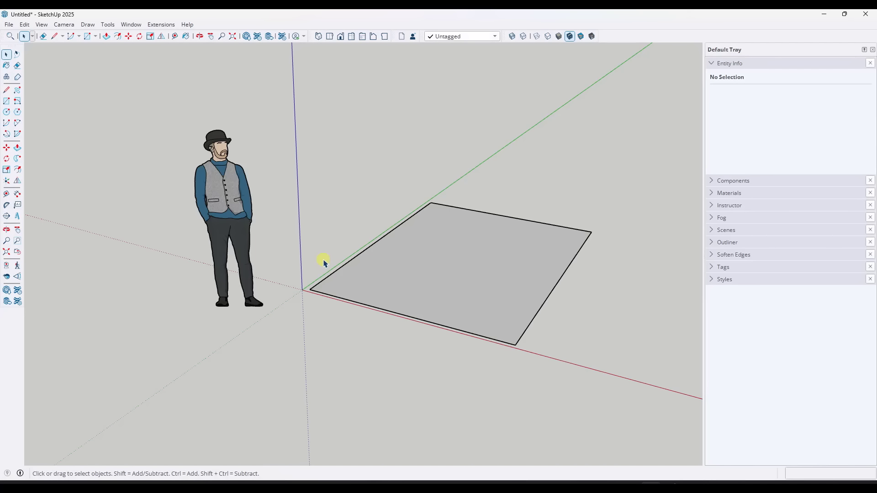
{"action": "scroll", "coordinate": [231, 221], "scroll_direction": "up", "scroll_amount": 6}
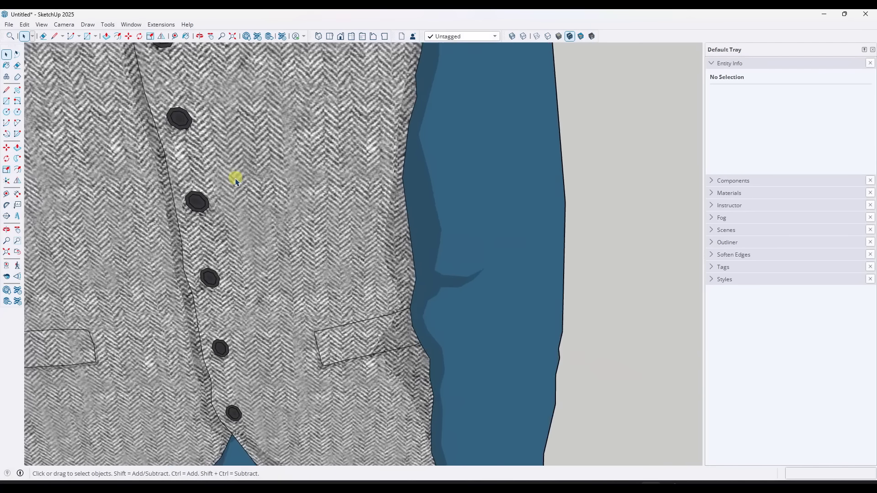
{"action": "scroll", "coordinate": [235, 180], "scroll_direction": "up", "scroll_amount": 3}
{"action": "middle_click_drag", "start_coordinate": [219, 195], "coordinate": [352, 190]}
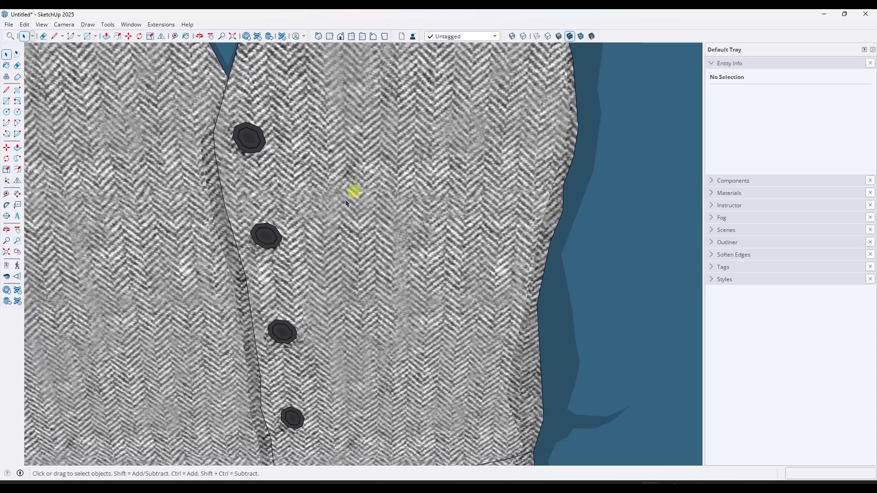
{"action": "left_click", "coordinate": [6, 252]}
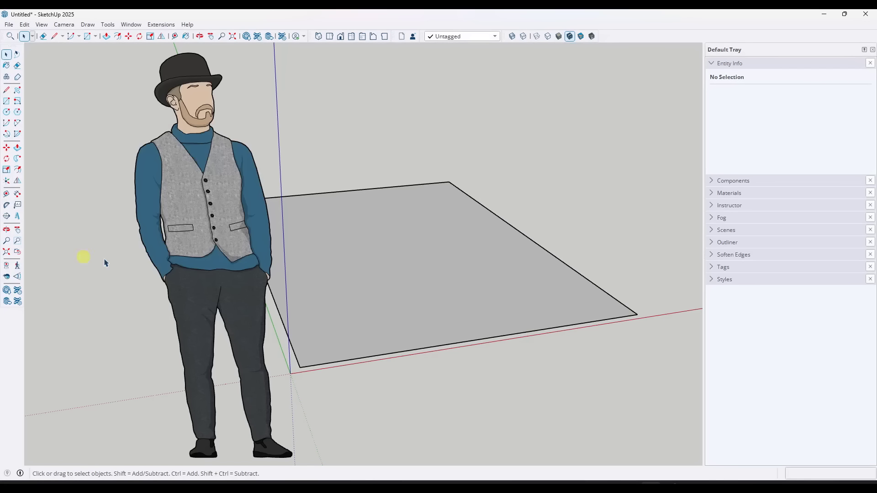
{"action": "middle_click_drag", "start_coordinate": [538, 341], "coordinate": [336, 280]}
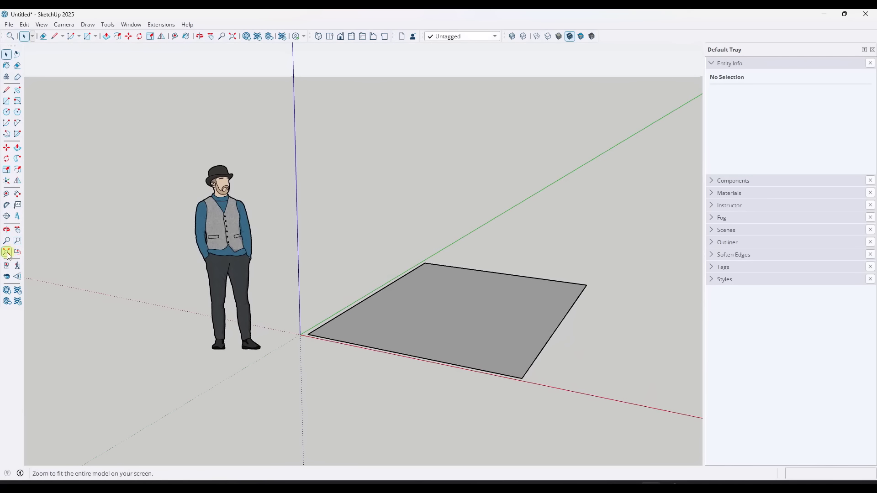
{"action": "middle_click_drag", "start_coordinate": [475, 303], "coordinate": [430, 271]}
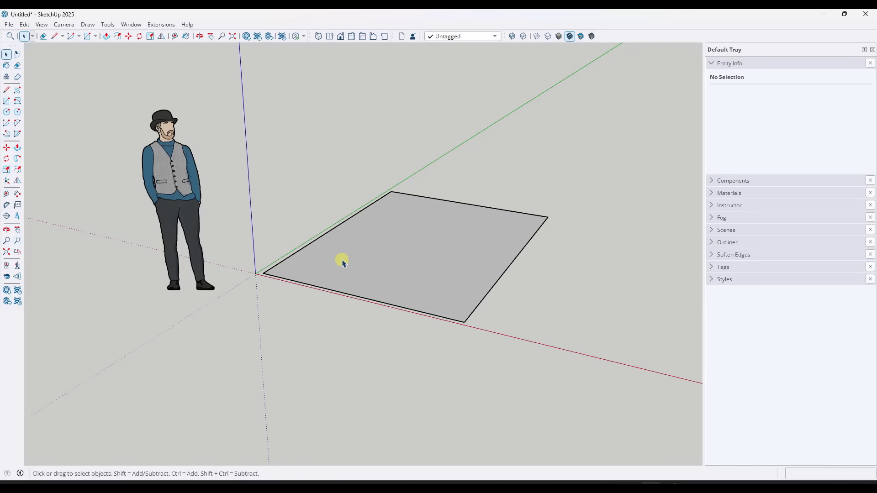
- Practise selecting the rectangle's face and its edges one at a time, and clear the selection
{"action": "scroll", "coordinate": [341, 260], "scroll_direction": "down", "scroll_amount": 3}
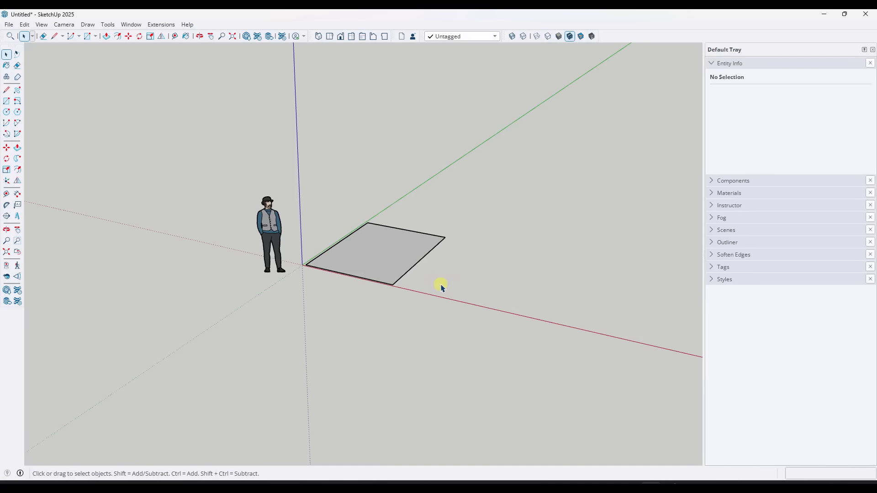
{"action": "middle_click_drag", "start_coordinate": [455, 287], "coordinate": [419, 301]}
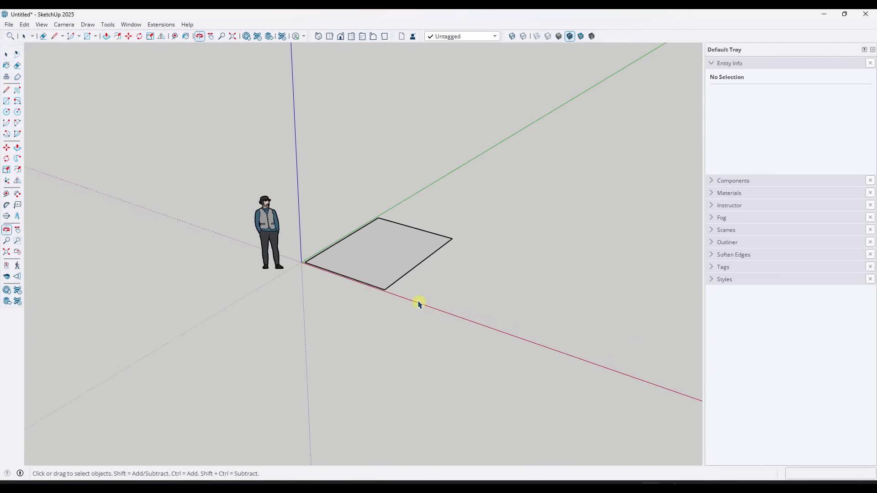
{"action": "left_click", "coordinate": [379, 258]}
{"action": "left_click", "coordinate": [342, 240]}
{"action": "left_click", "coordinate": [347, 277]}
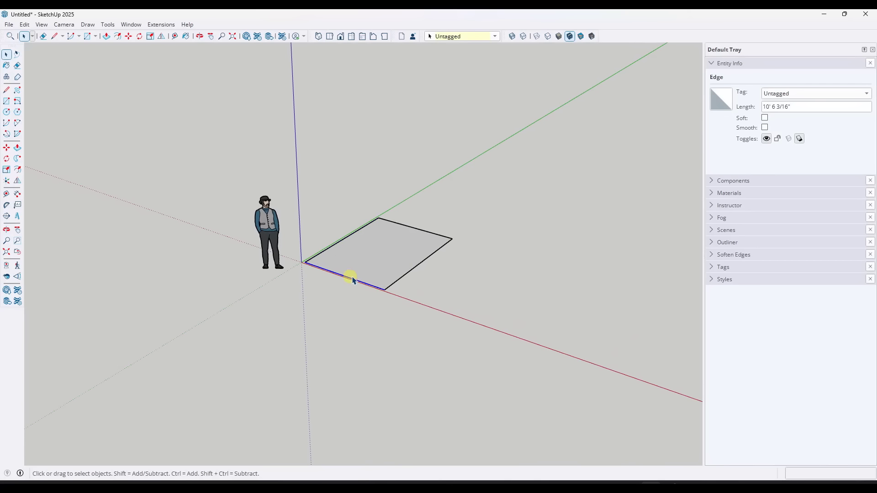
{"action": "left_click", "coordinate": [332, 250]}
{"action": "left_click", "coordinate": [329, 247]}
{"action": "mouse_move", "coordinate": [384, 261]}
{"action": "middle_mouse_down"}
{"action": "mouse_move", "coordinate": [434, 243]}
{"action": "mouse_move", "coordinate": [394, 251]}
{"action": "middle_mouse_up"}
{"action": "left_click", "coordinate": [461, 292]}
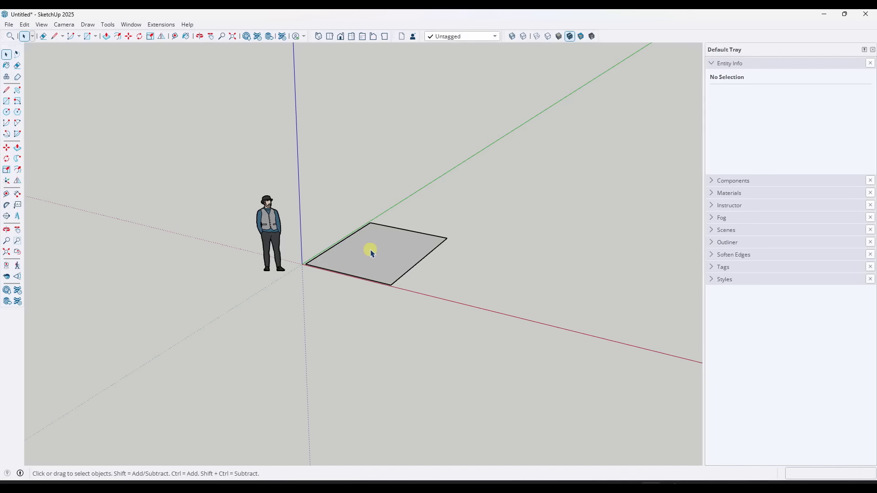
- Practise switching between the Line tool and the Select tool, ending on Select without drawing anything
{"action": "key", "text": "l"}
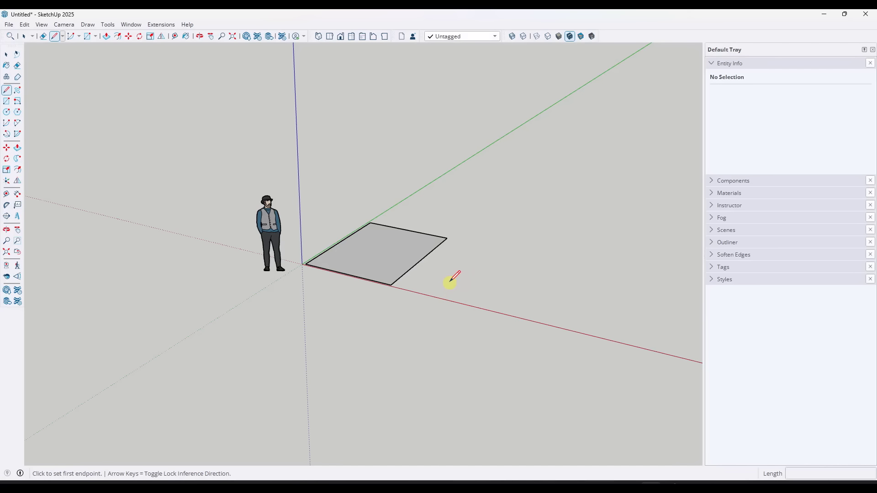
{"action": "key", "text": "space"}
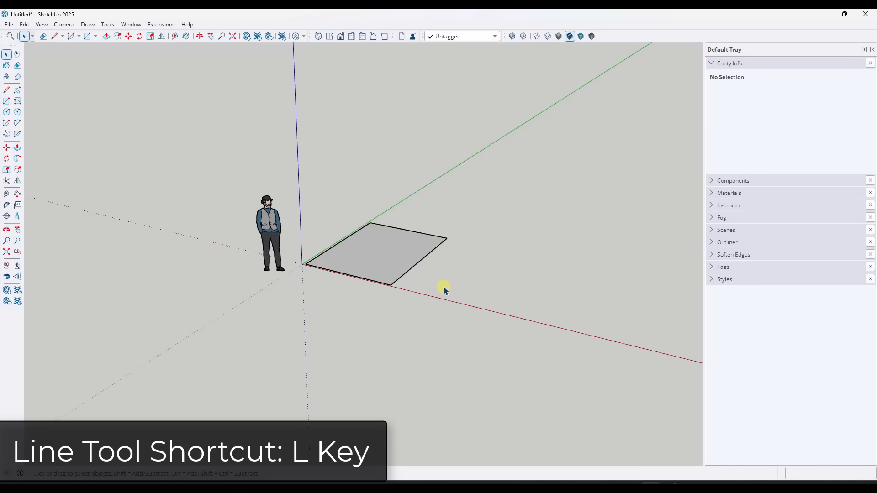
{"action": "key", "text": "l"}
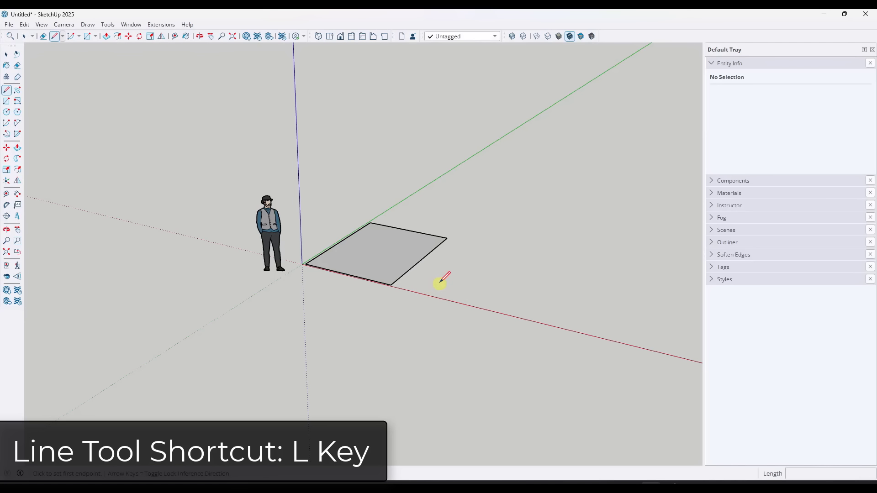
{"action": "key", "text": "space"}
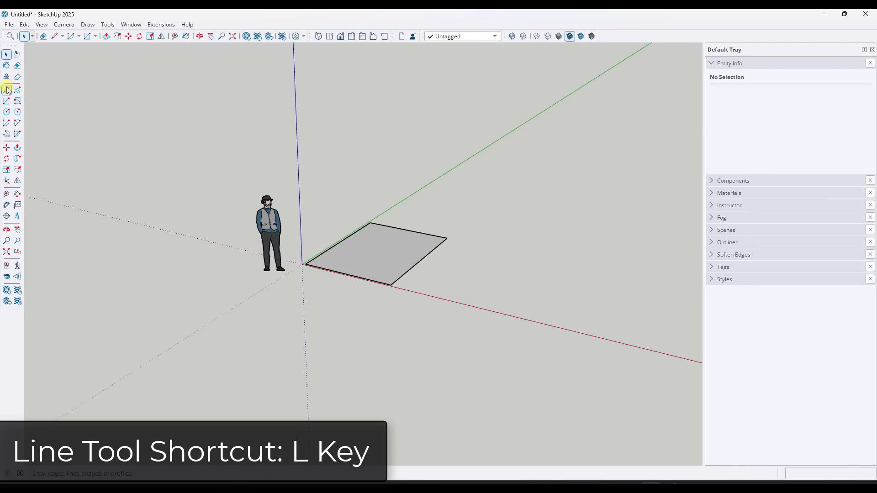
{"action": "key", "text": "l"}
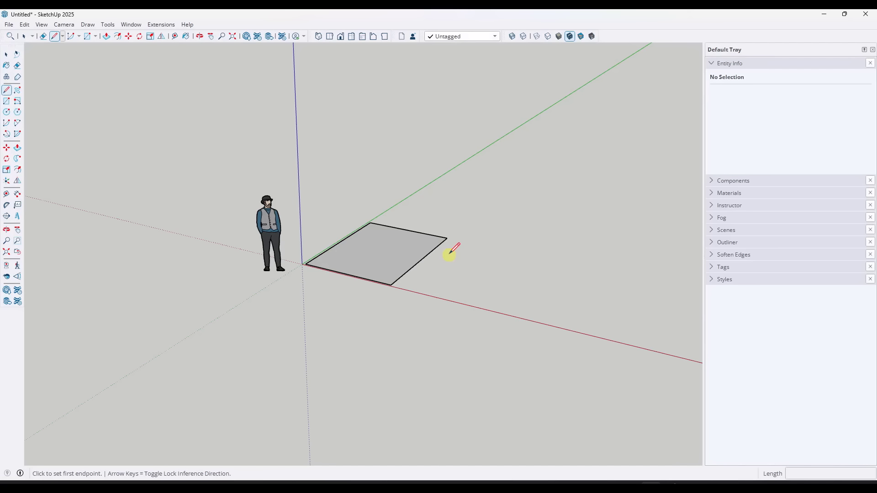
{"action": "key", "text": "space"}
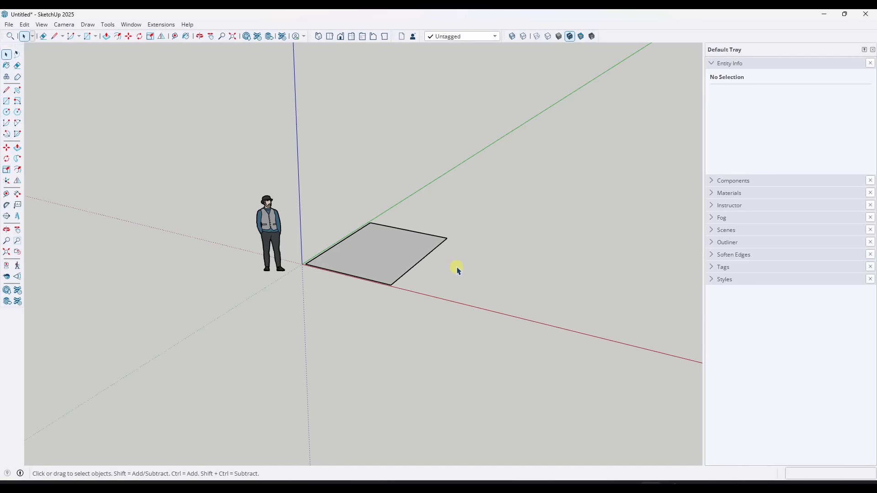
{"action": "mouse_move", "coordinate": [447, 256]}
{"action": "middle_mouse_down"}
{"action": "mouse_move", "coordinate": [444, 273]}
{"action": "mouse_move", "coordinate": [439, 249]}
{"action": "middle_mouse_up"}
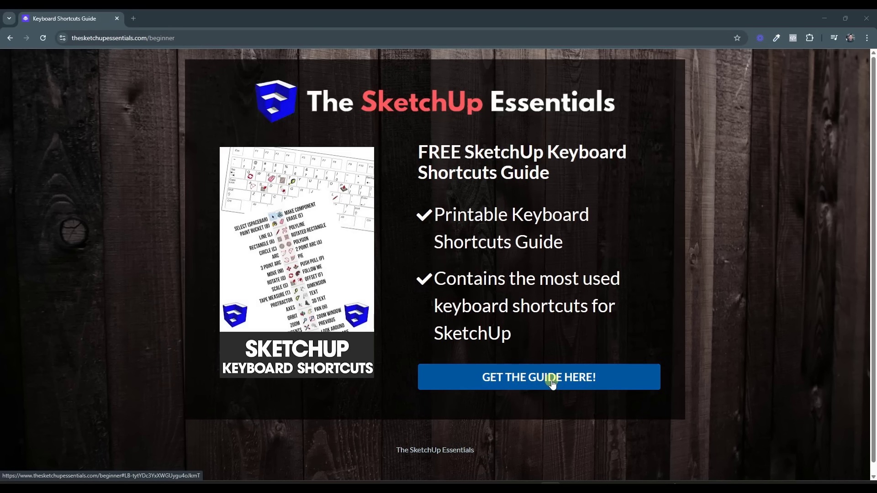
- Return to SketchUp from the keyboard shortcuts guide page and delete the rectangle's face together with its edges
{"action": "left_click", "coordinate": [824, 17]}
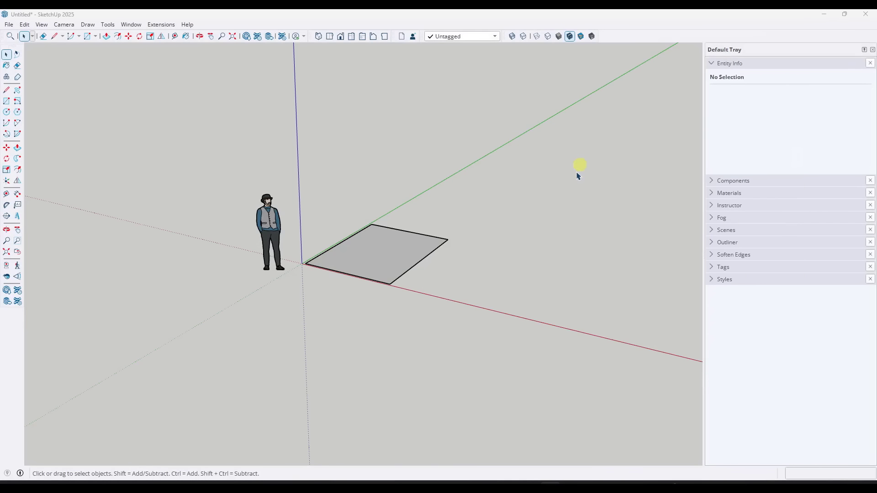
{"action": "scroll", "coordinate": [375, 266], "scroll_direction": "up", "scroll_amount": 1}
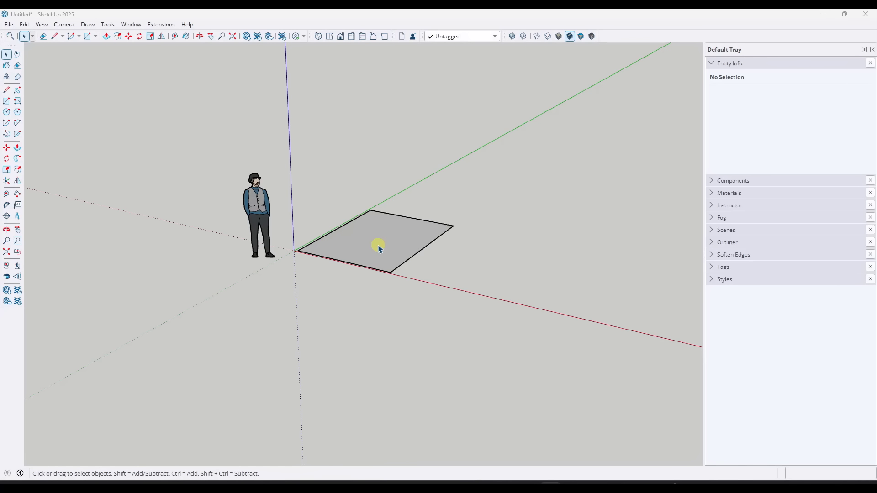
{"action": "middle_click_drag", "start_coordinate": [387, 223], "coordinate": [390, 238]}
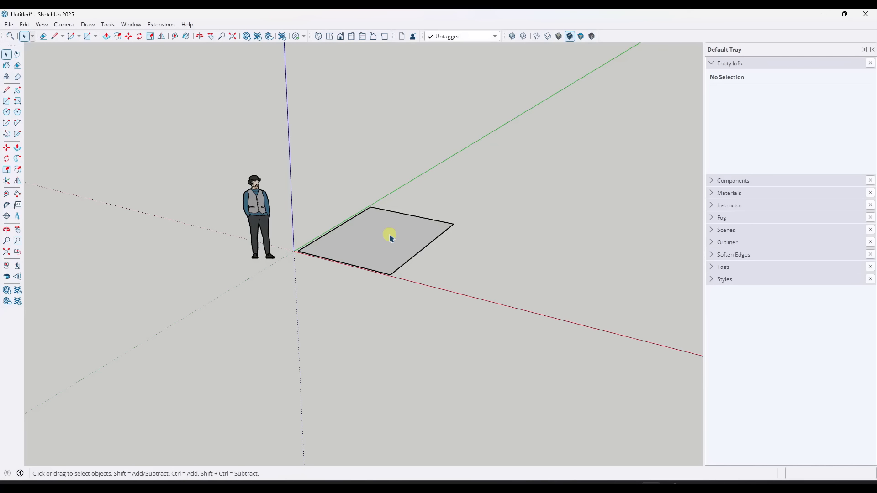
{"action": "scroll", "coordinate": [374, 229], "scroll_direction": "up", "scroll_amount": 1}
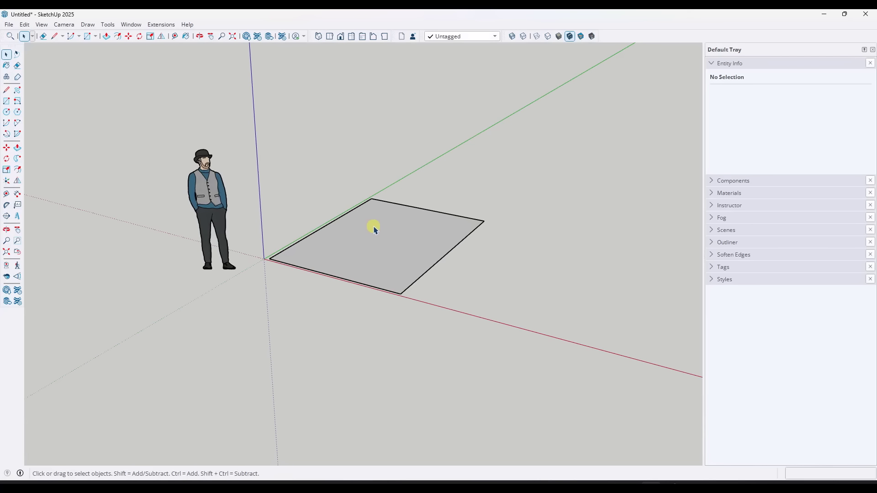
{"action": "double_click", "coordinate": [348, 248]}
{"action": "key", "text": "Delete"}
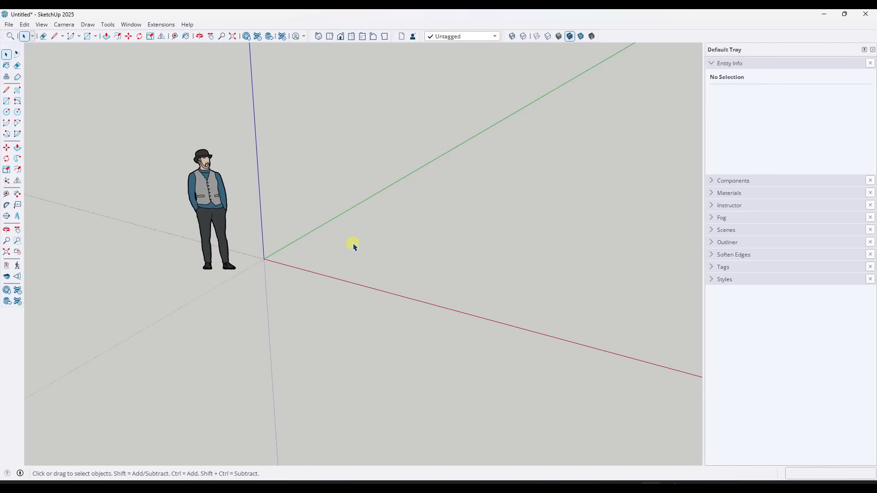
{"action": "key", "text": "l"}
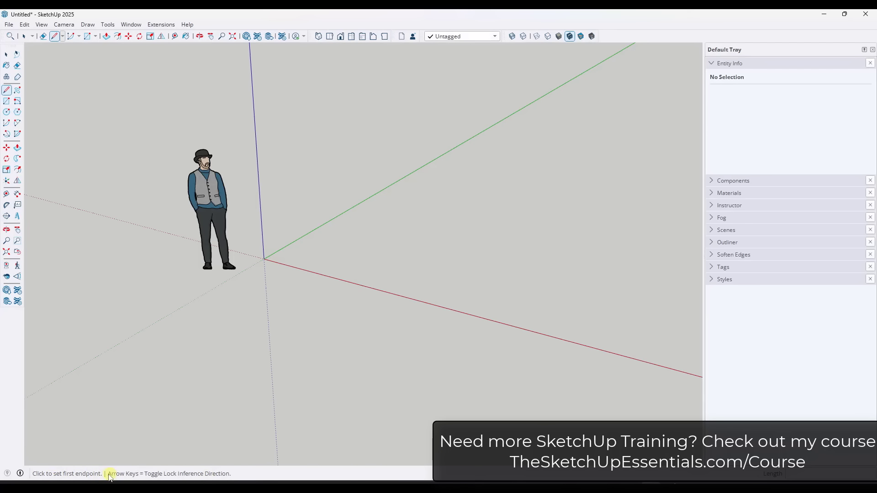
{"action": "left_click", "coordinate": [281, 259]}
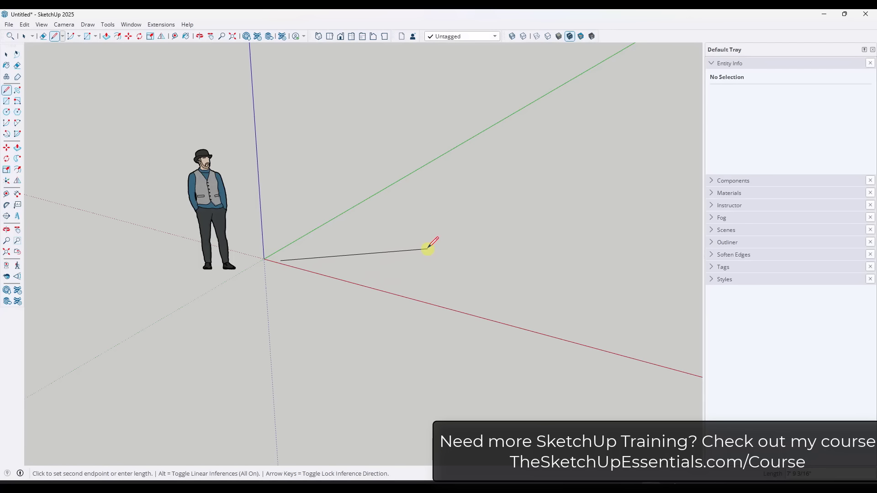
{"action": "key", "text": "space"}
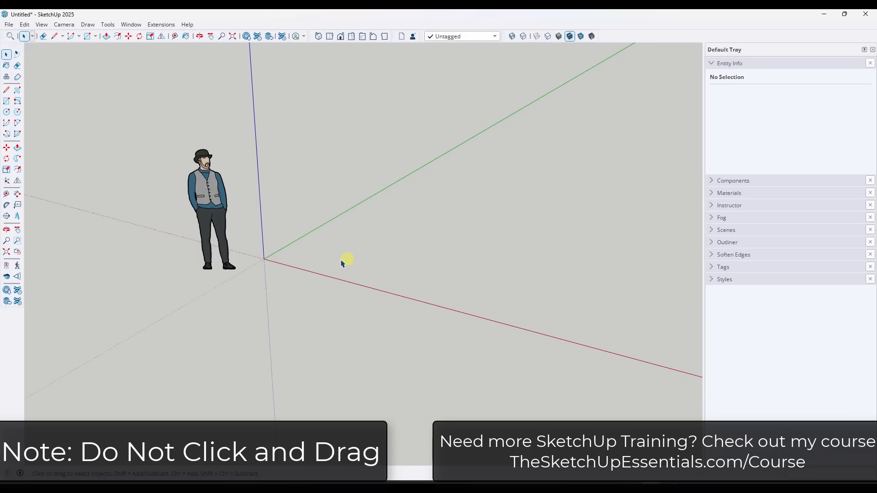
- Draw a trial line from a point beside the origin, undo it, and abandon another one started from the same spot
{"action": "key", "text": "l"}
{"action": "left_click", "coordinate": [284, 256]}
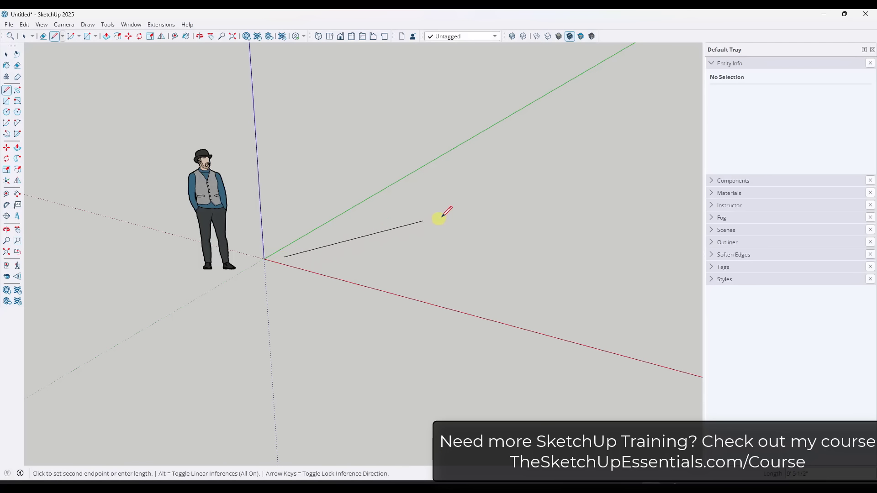
{"action": "left_click", "coordinate": [482, 212]}
{"action": "key", "text": "ctrl+z"}
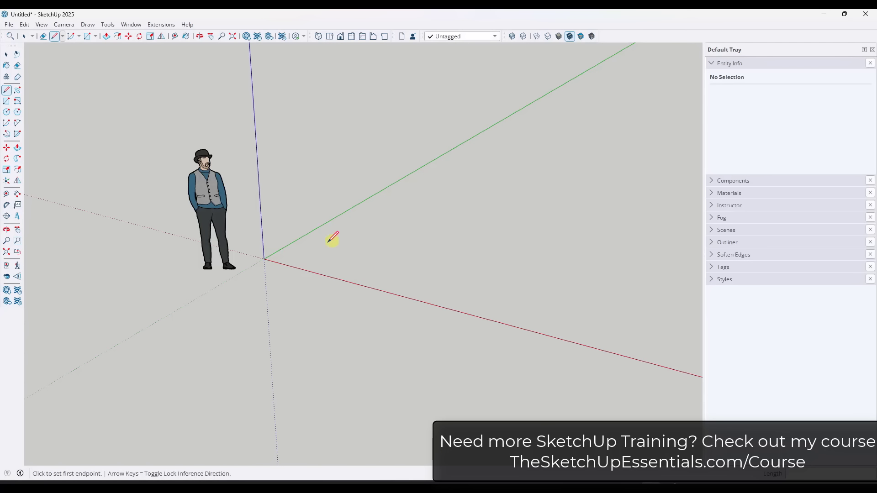
{"action": "left_click", "coordinate": [282, 257]}
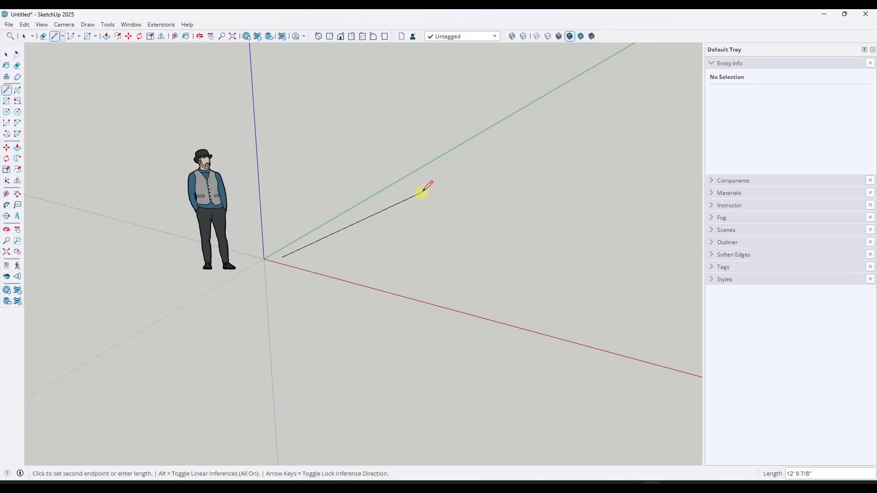
{"action": "key", "text": "space"}
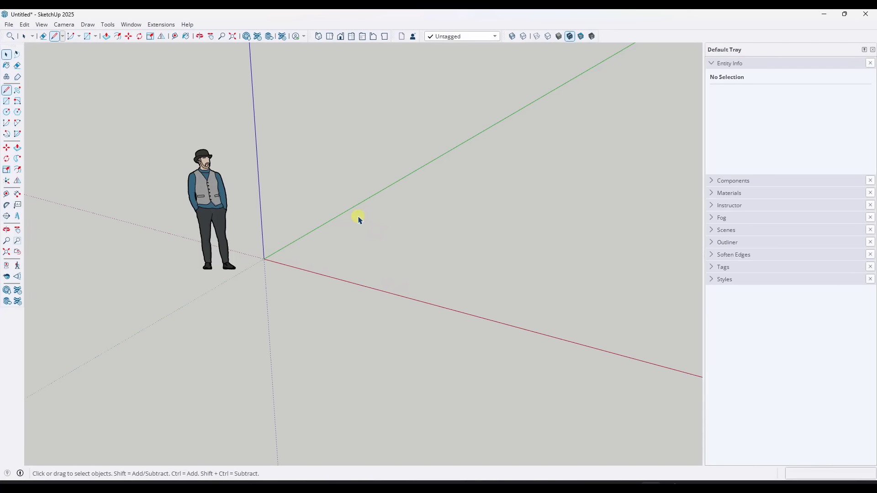
- Draw a freehand-length line parallel to the green axis, starting on the ground just beside the origin
{"action": "key", "text": "l"}
{"action": "left_click", "coordinate": [281, 259]}
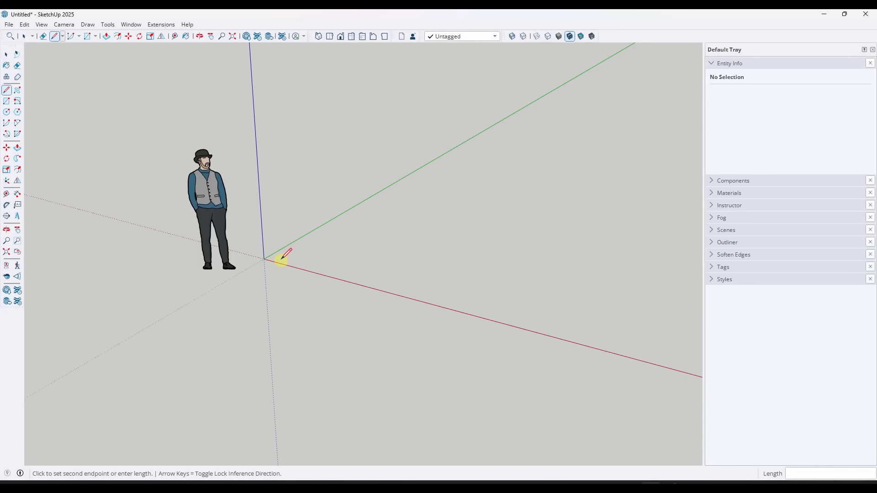
{"action": "left_click", "coordinate": [412, 179]}
{"action": "key", "text": "space"}
{"action": "middle_click_drag", "start_coordinate": [412, 182], "coordinate": [413, 234]}
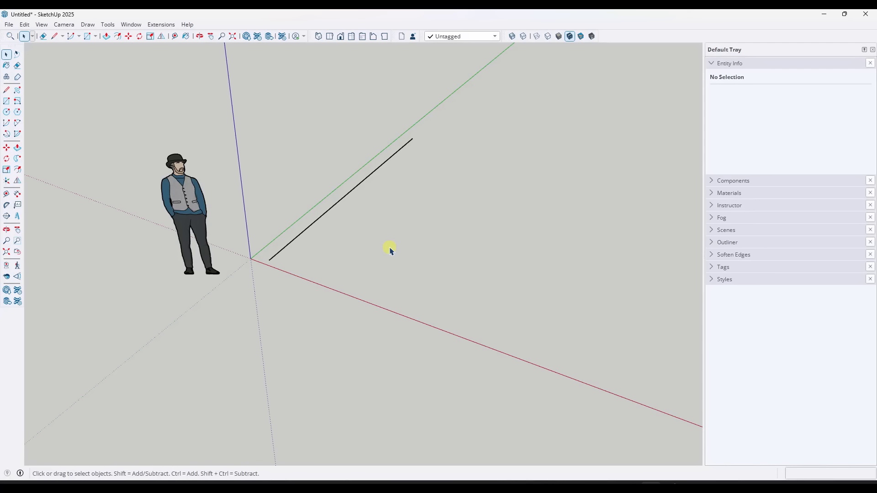
- Draw a second line parallel to the green axis with an exact length of 4', beside the first line
{"action": "key", "text": "l"}
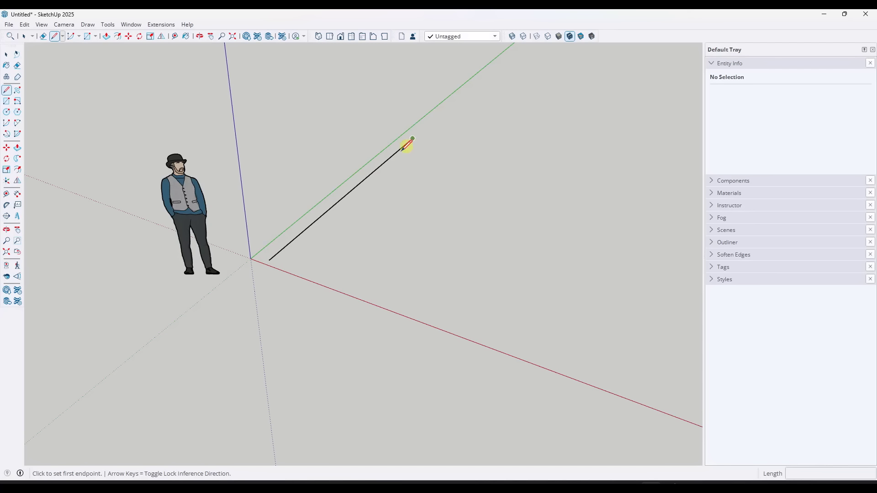
{"action": "left_click", "coordinate": [299, 271]}
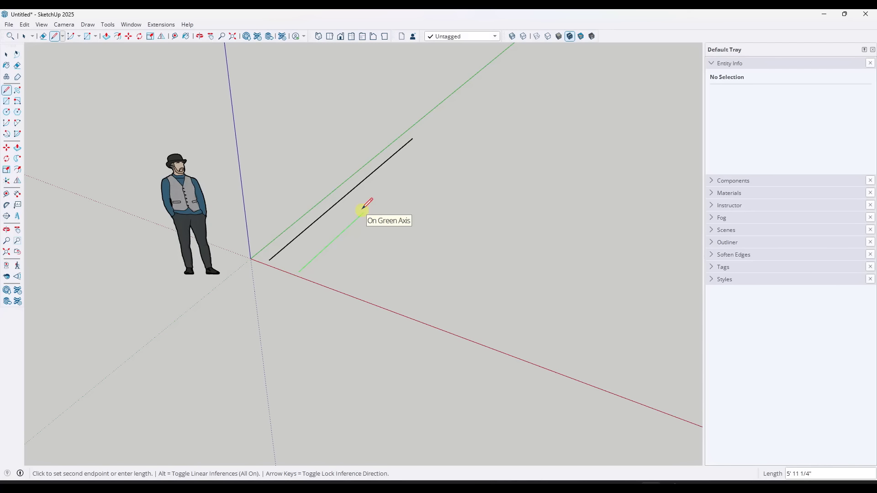
{"action": "type", "text": "4"}
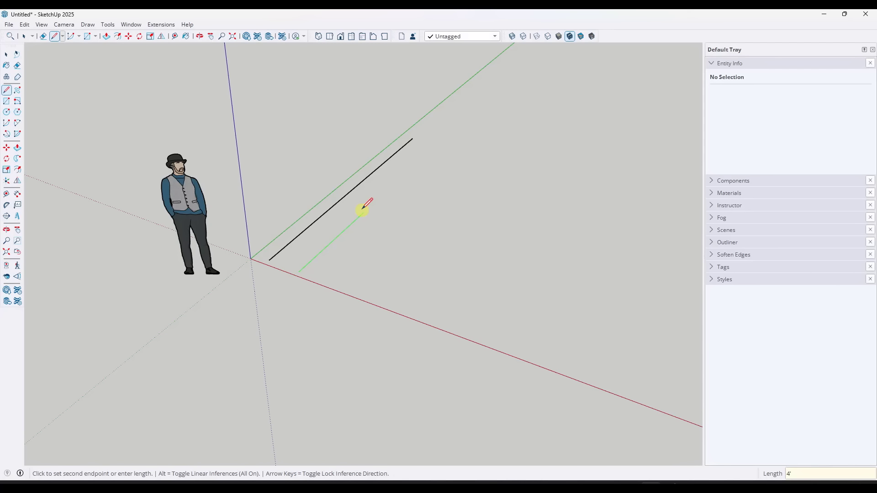
{"action": "key", "text": "Return"}
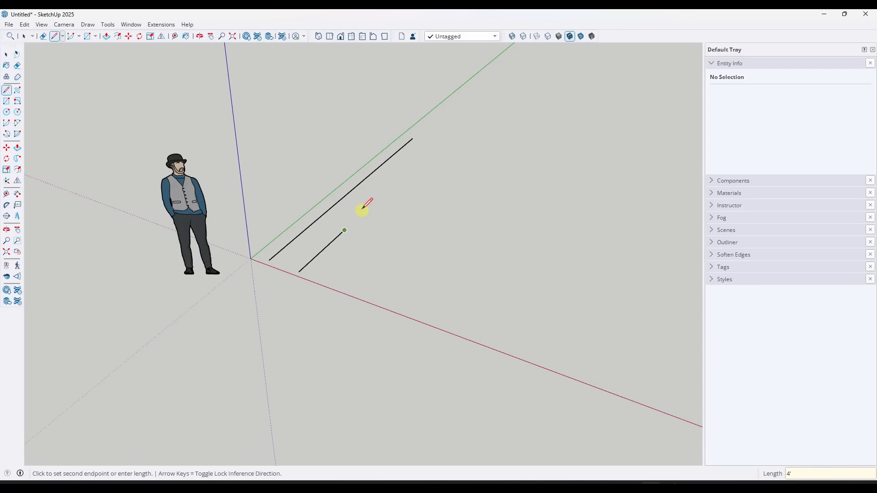
{"action": "key", "text": "space"}
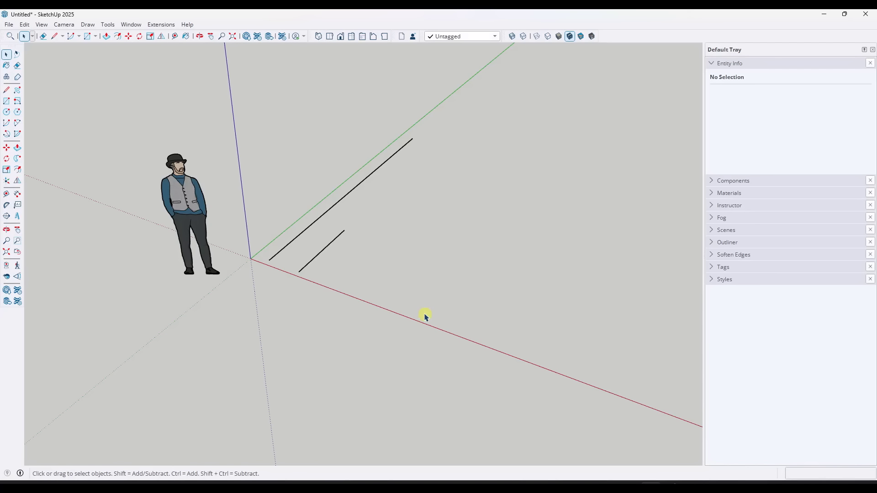
- Draw a third line parallel to the green axis with an exact length of 20', beside the 4' line
{"action": "key", "text": "l"}
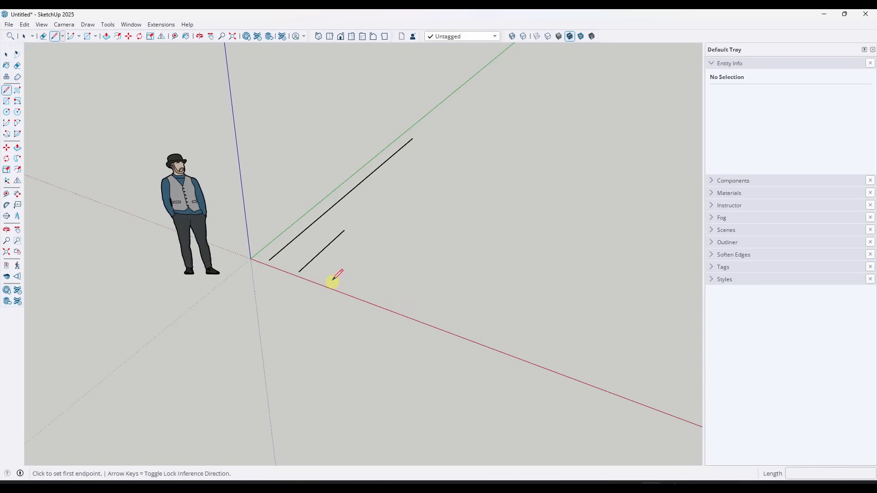
{"action": "left_click", "coordinate": [328, 280]}
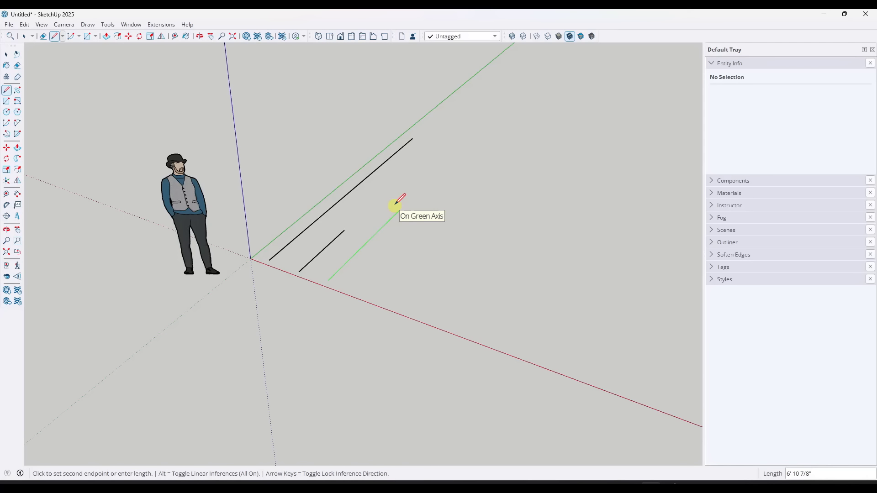
{"action": "type", "text": "20"}
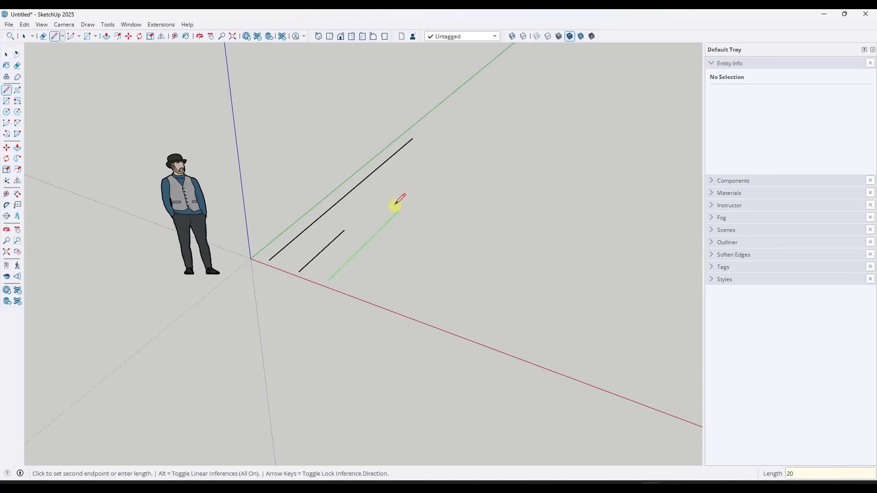
{"action": "key", "text": "Return"}
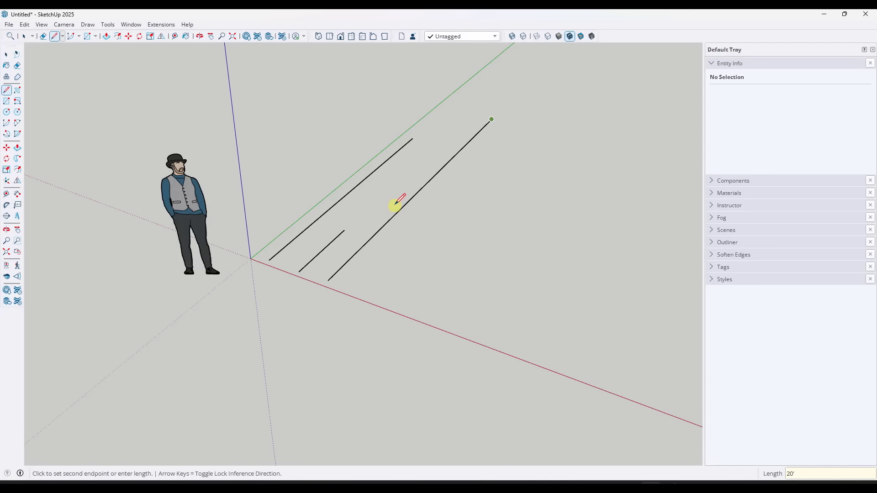
{"action": "key", "text": "space"}
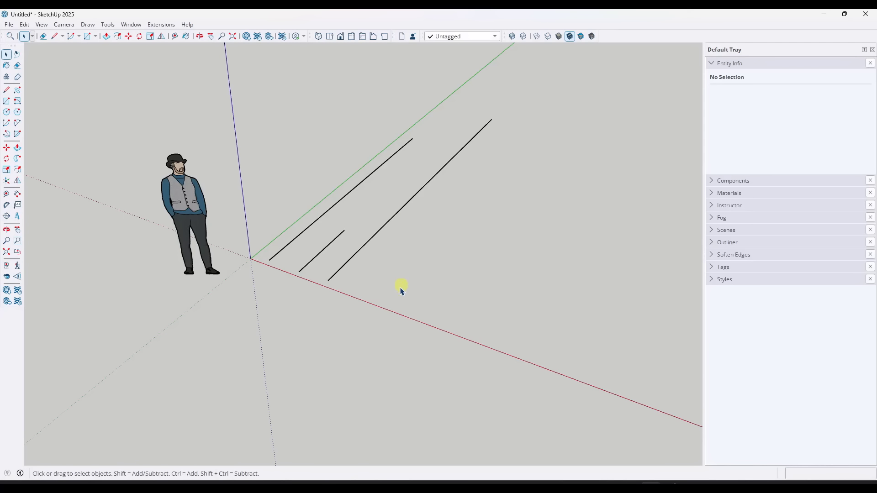
- Draw a stepped chain of eight connected segments alternating between the red and green axis directions, beside the 20' line
{"action": "key", "text": "l"}
{"action": "left_click", "coordinate": [362, 288]}
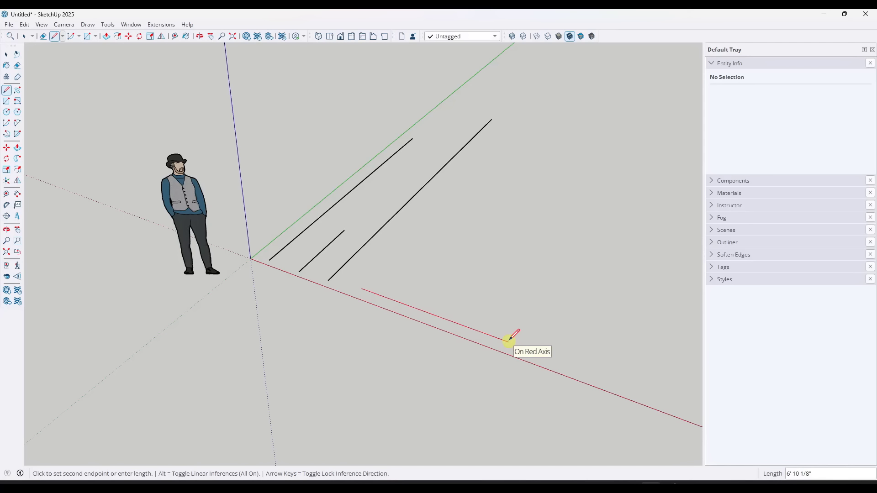
{"action": "left_click", "coordinate": [374, 293]}
{"action": "left_click", "coordinate": [397, 267]}
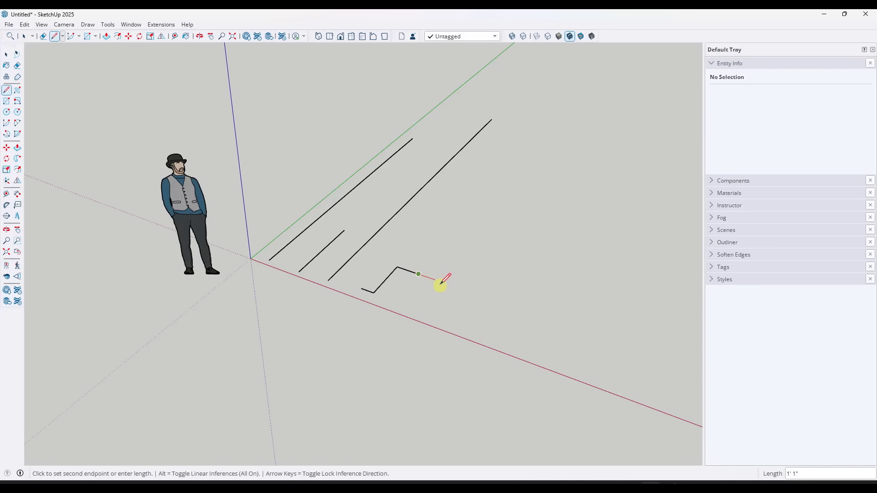
{"action": "left_click", "coordinate": [418, 274]}
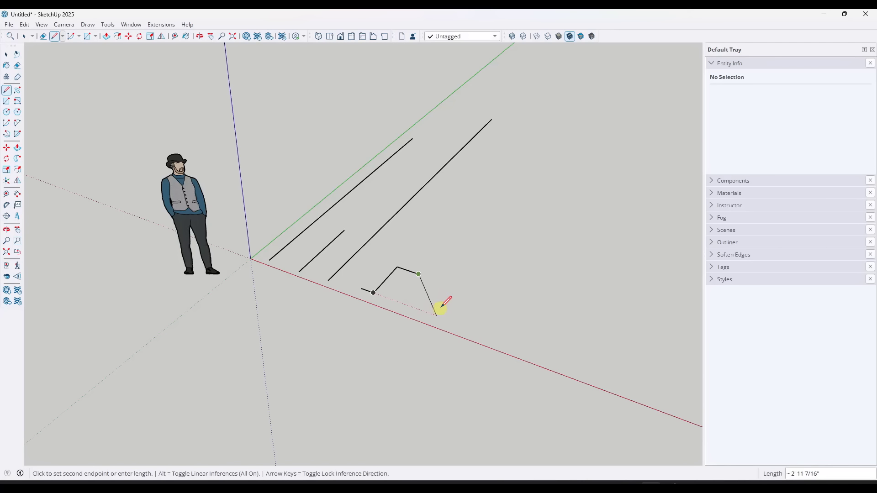
{"action": "left_click", "coordinate": [476, 206]}
{"action": "left_click", "coordinate": [500, 212]}
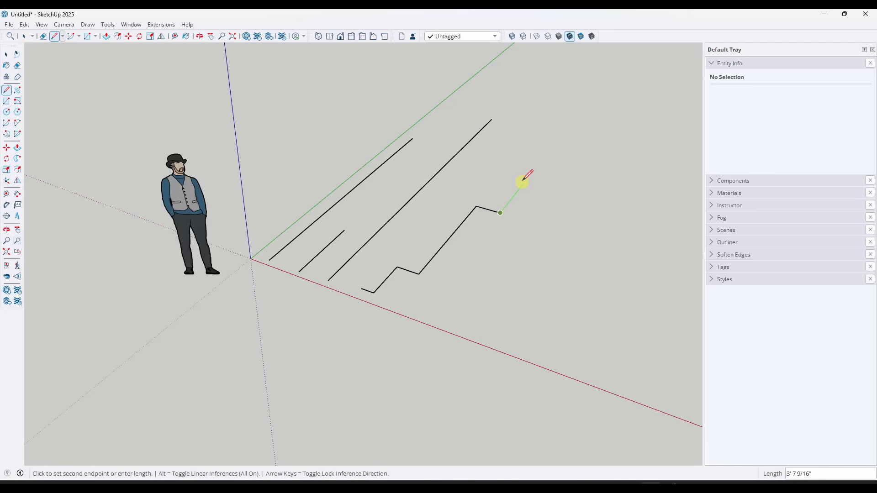
{"action": "left_click", "coordinate": [524, 184]}
{"action": "left_click", "coordinate": [506, 179]}
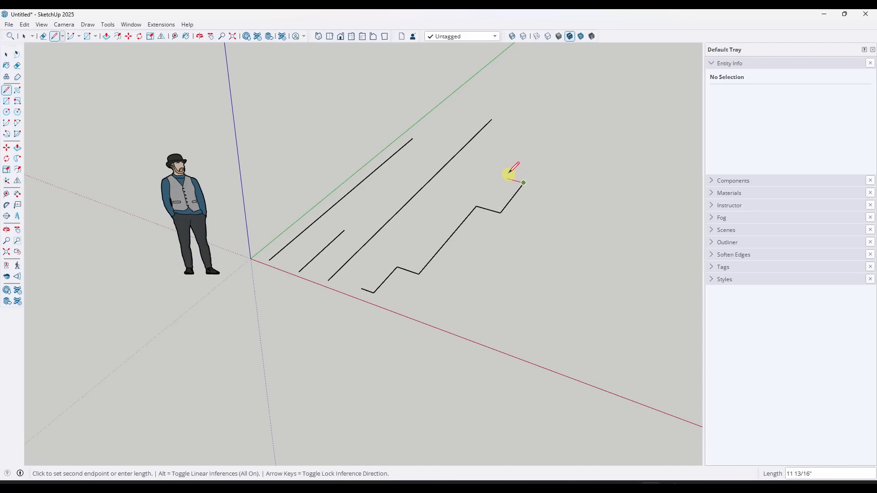
{"action": "left_click", "coordinate": [526, 154]}
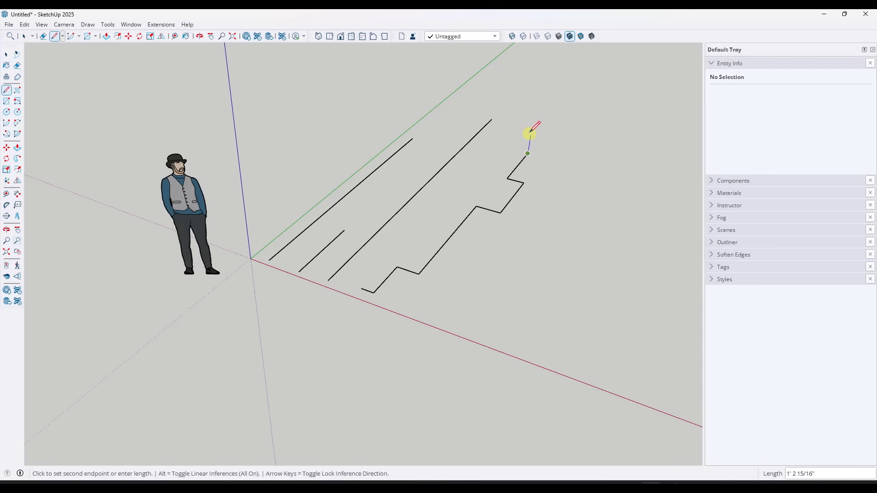
- Finish the stepped chain with a vertical segment about 5' tall along the blue axis, and inspect it by orbiting
{"action": "left_click", "coordinate": [542, 72]}
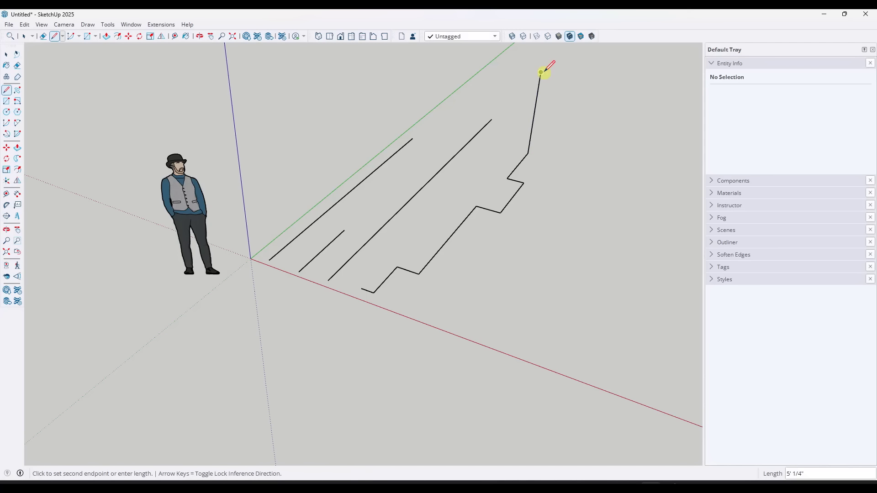
{"action": "key", "text": "space"}
{"action": "middle_click_drag", "start_coordinate": [522, 344], "coordinate": [518, 210]}
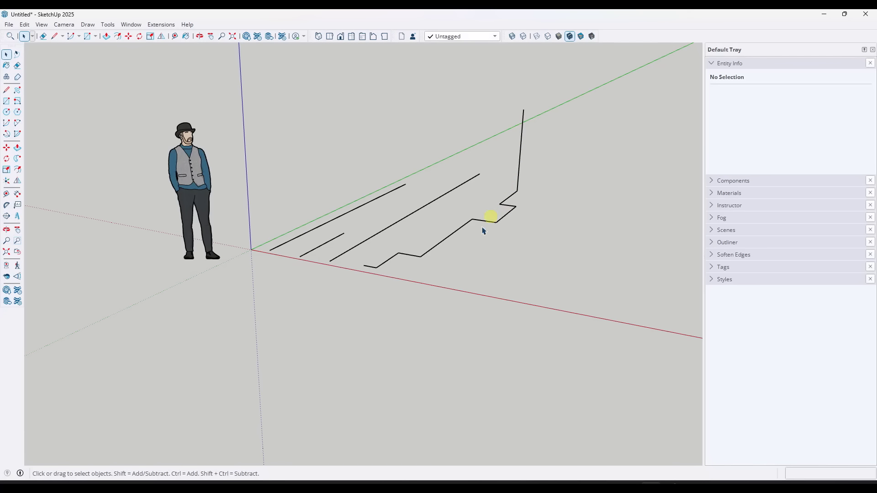
- Try the green, red and blue direction locks on a new line, and end it locked to green, level with the stepped chain's outer corner
{"action": "scroll", "coordinate": [529, 203], "scroll_direction": "down", "scroll_amount": 2}
{"action": "middle_click_drag", "start_coordinate": [528, 204], "coordinate": [422, 307]}
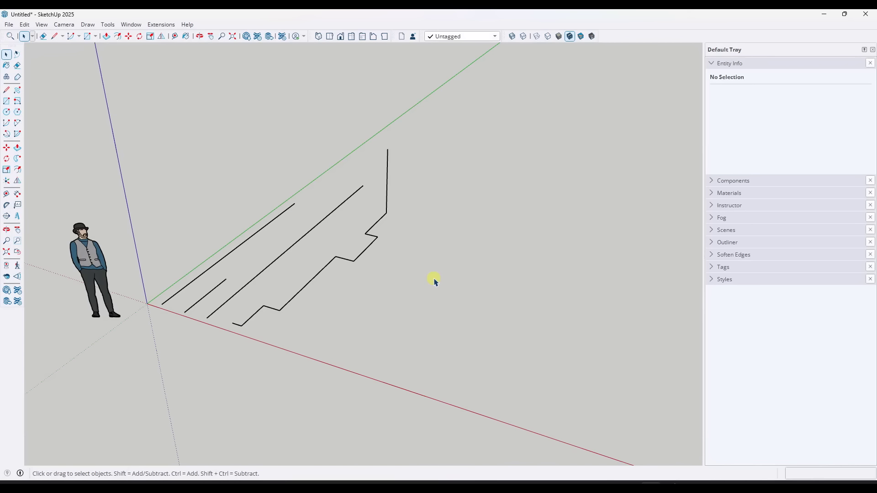
{"action": "key", "text": "l"}
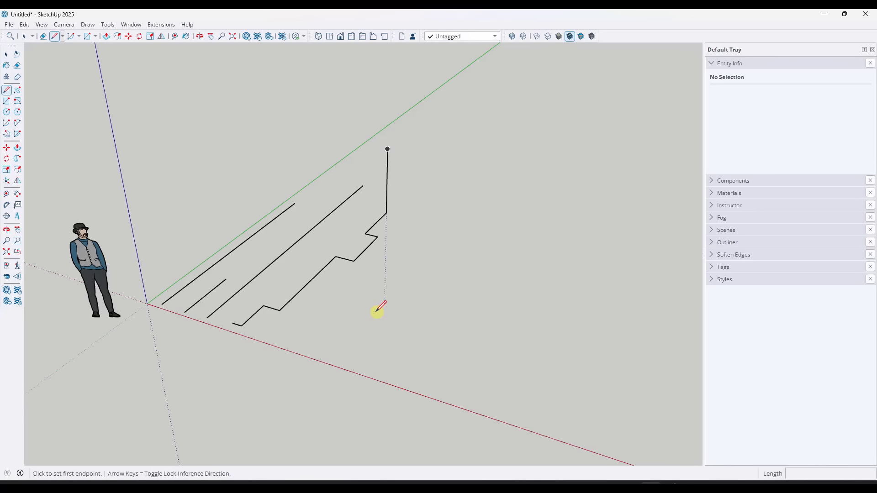
{"action": "left_click", "coordinate": [318, 348]}
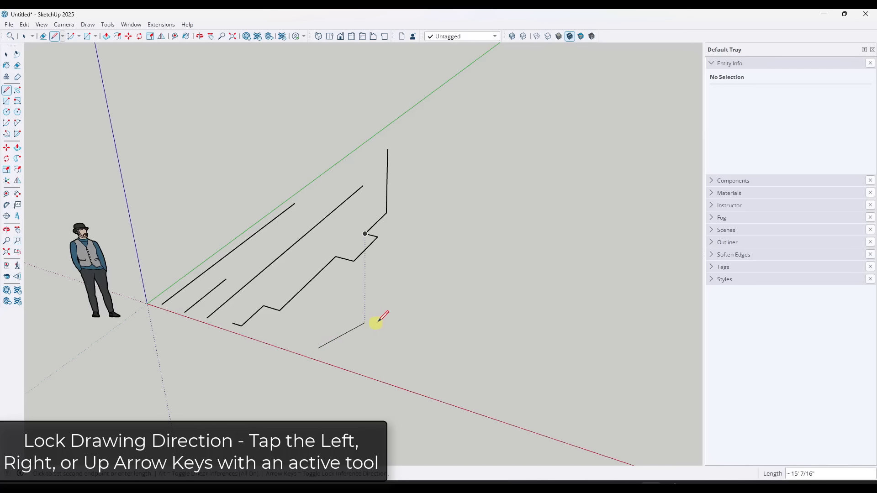
{"action": "key", "text": "Left"}
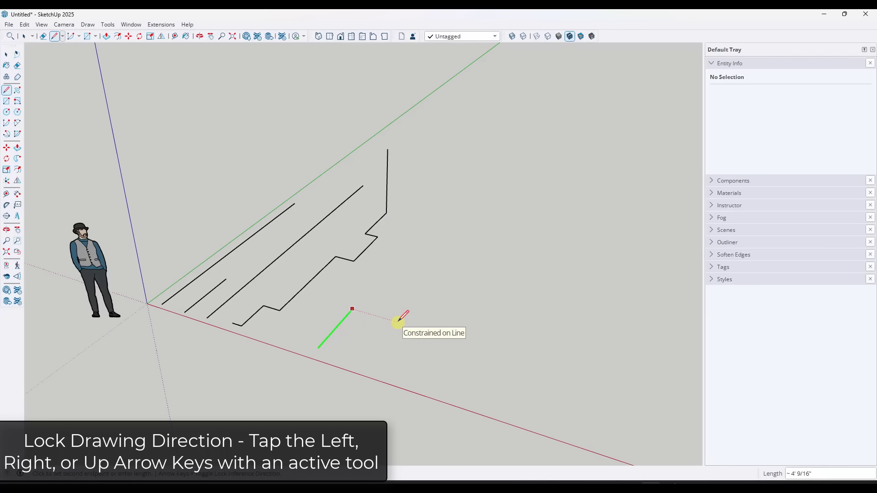
{"action": "key", "text": "Right"}
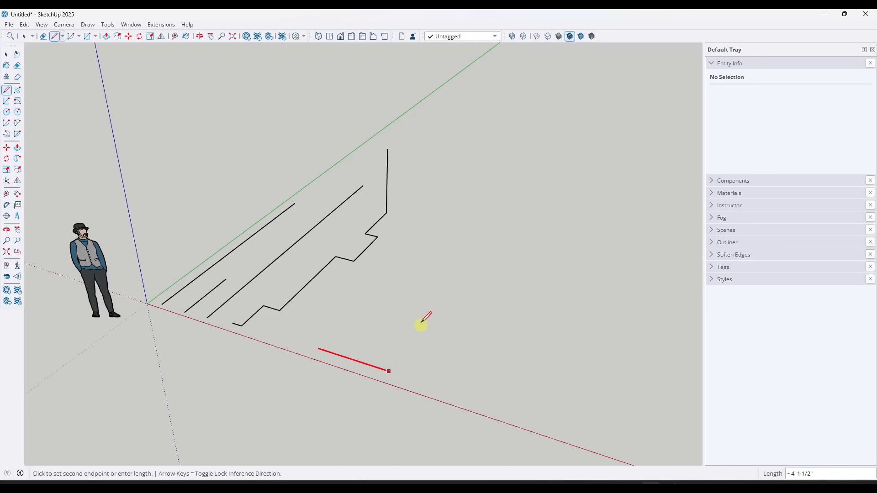
{"action": "key", "text": "Up"}
{"action": "key", "text": "Left"}
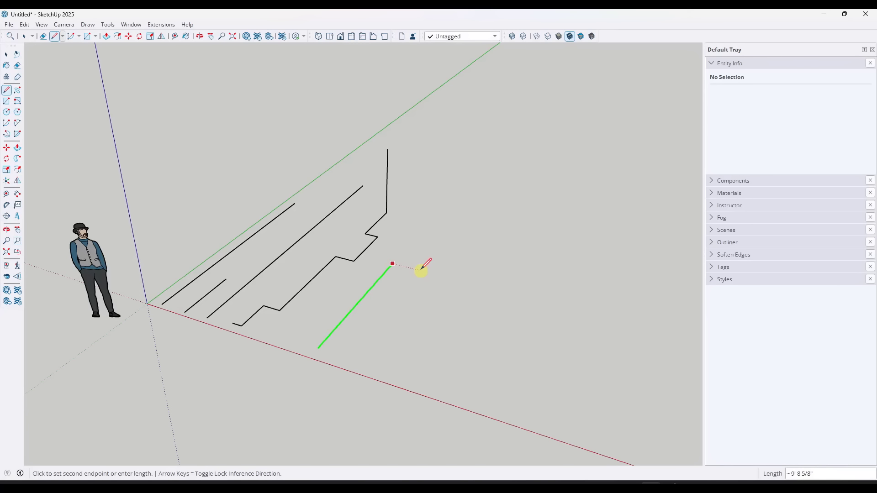
{"action": "left_click", "coordinate": [377, 236]}
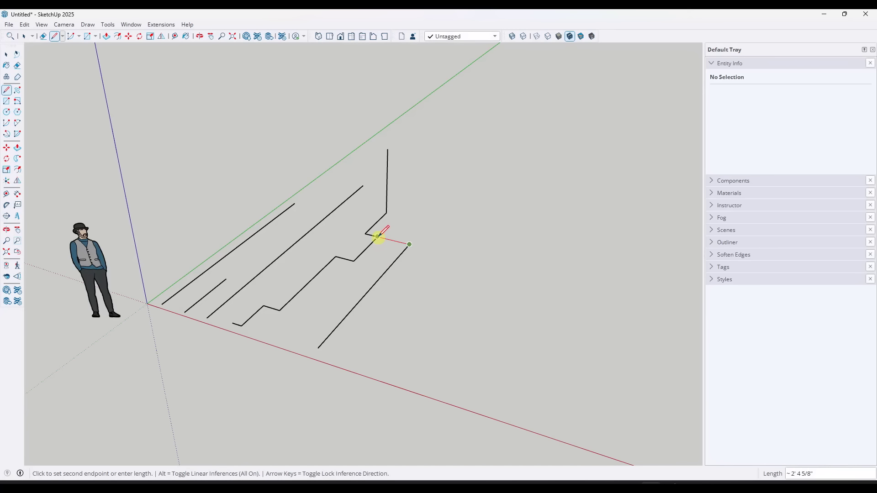
{"action": "key", "text": "space"}
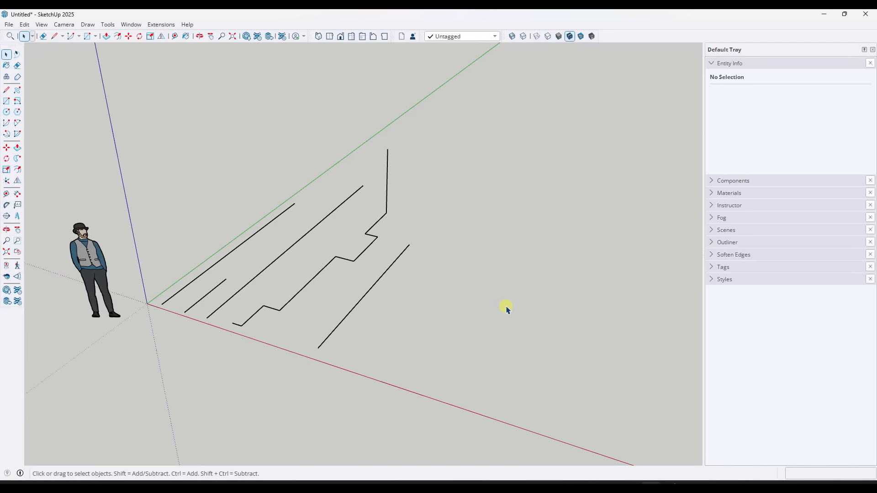
- Draw a rectangle about 4' 4 5/8" by 7' 1 1/8" on the ground, beyond the last line parallel to the green axis
{"action": "key", "text": "r"}
{"action": "left_click", "coordinate": [470, 260]}
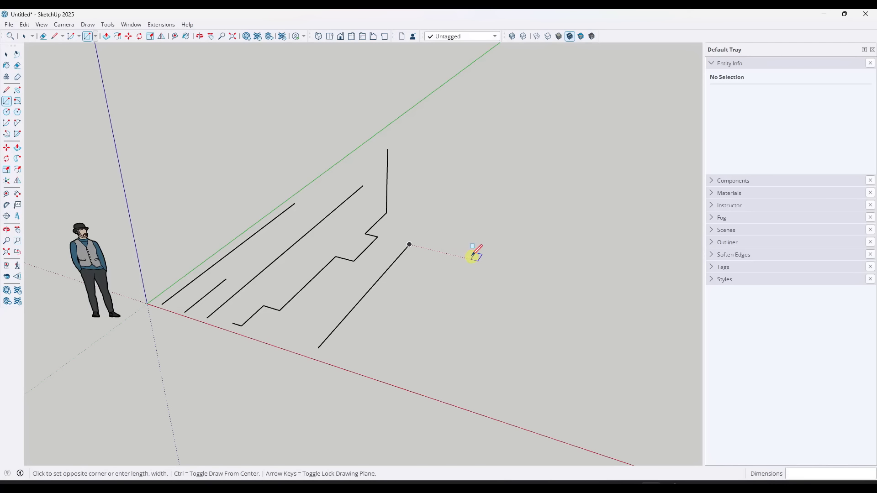
{"action": "left_click", "coordinate": [505, 338]}
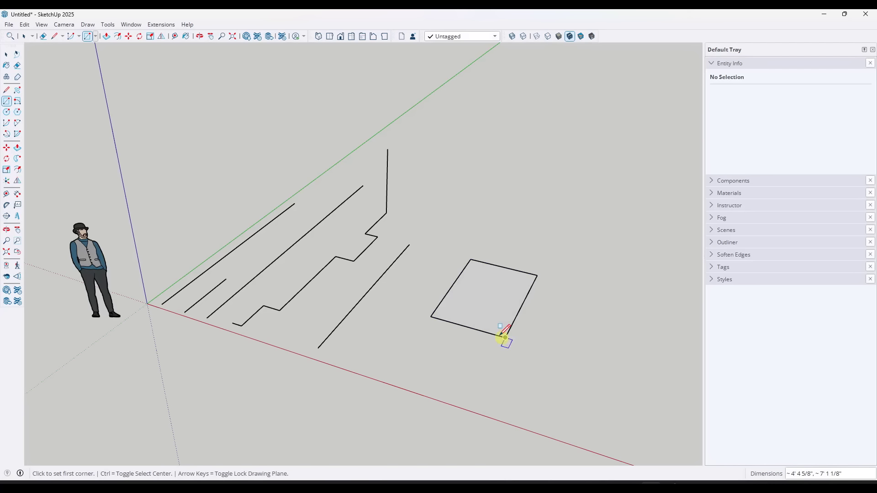
{"action": "key", "text": "space"}
- Draw a line outward along the green axis from the midpoint of the rectangle's edge nearest the red axis
{"action": "key", "text": "l"}
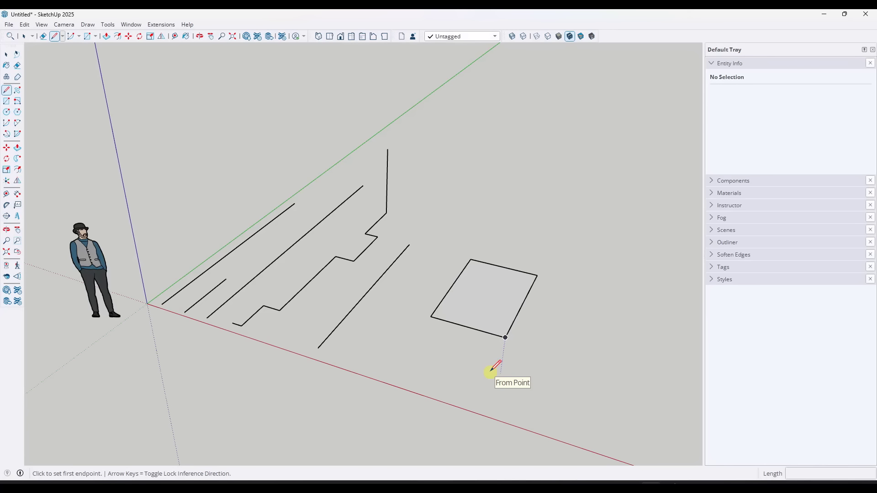
{"action": "left_click", "coordinate": [467, 326]}
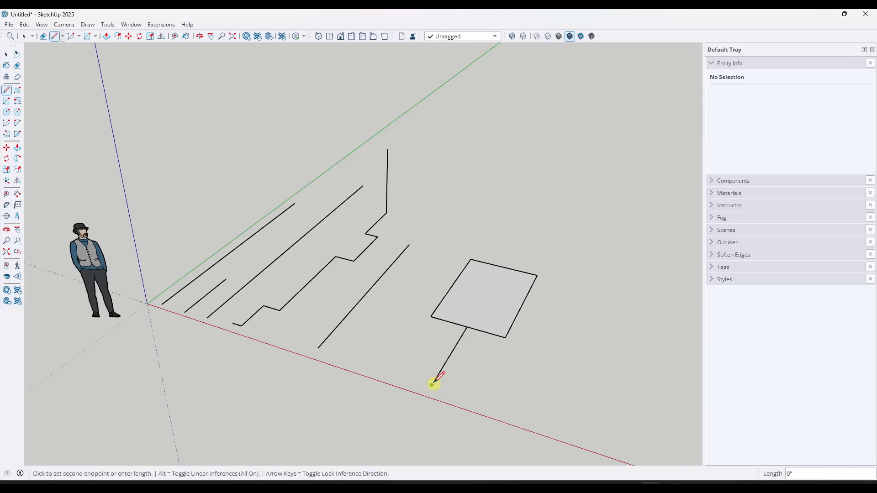
{"action": "left_click", "coordinate": [431, 385]}
{"action": "key", "text": "space"}
- Draw a vertical line from the rectangle's far outer corner, locked to the blue axis and level with the top of the stepped chain's vertical segment
{"action": "scroll", "coordinate": [325, 313], "scroll_direction": "down", "scroll_amount": 3}
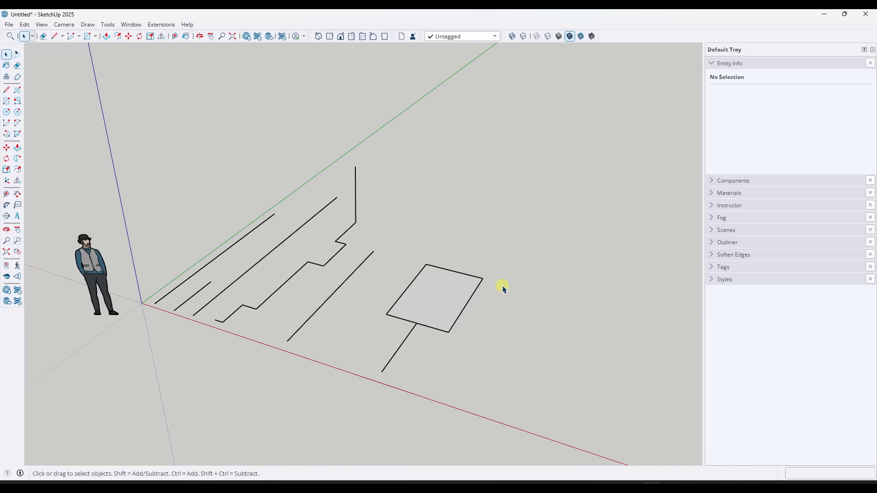
{"action": "key", "text": "l"}
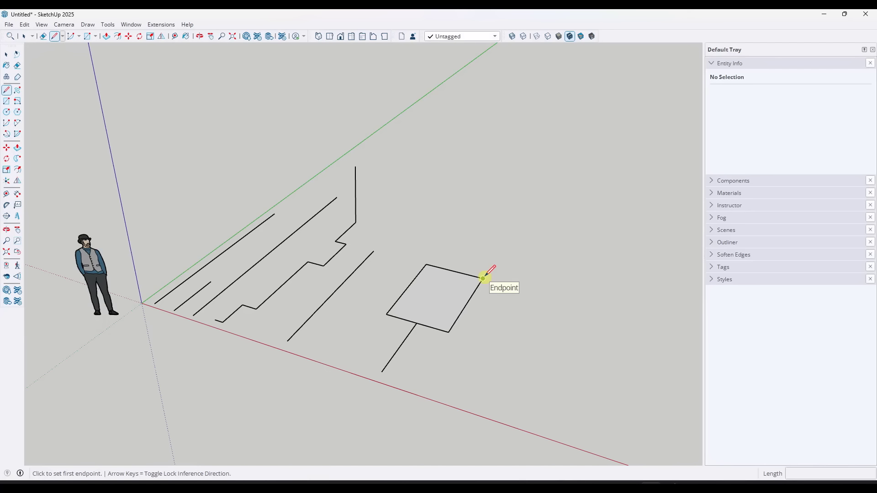
{"action": "left_click", "coordinate": [483, 279]}
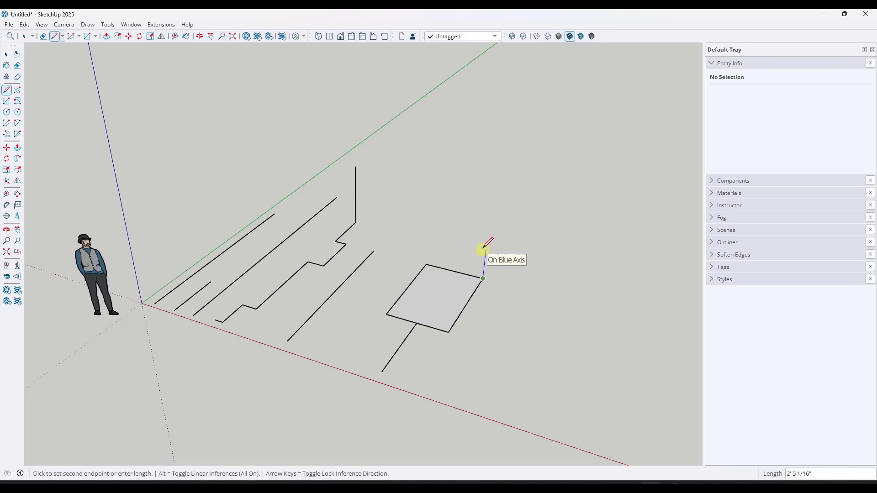
{"action": "key", "text": "shift"}
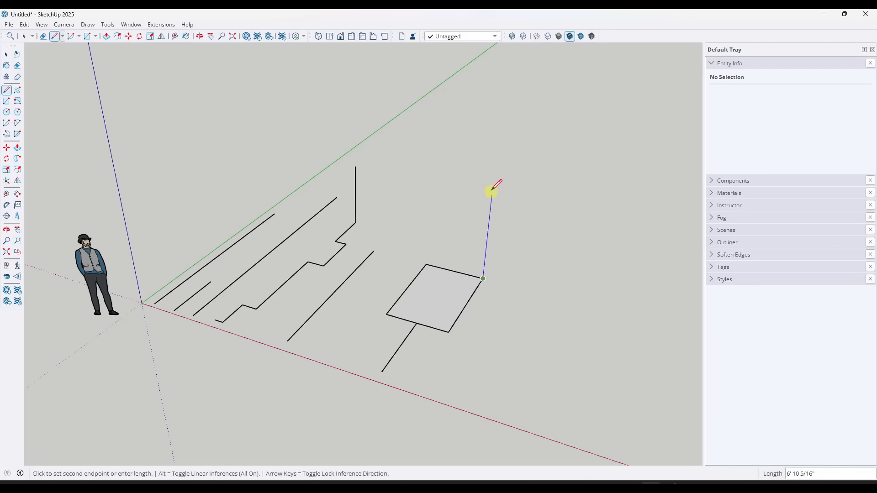
{"action": "key", "text": "shift"}
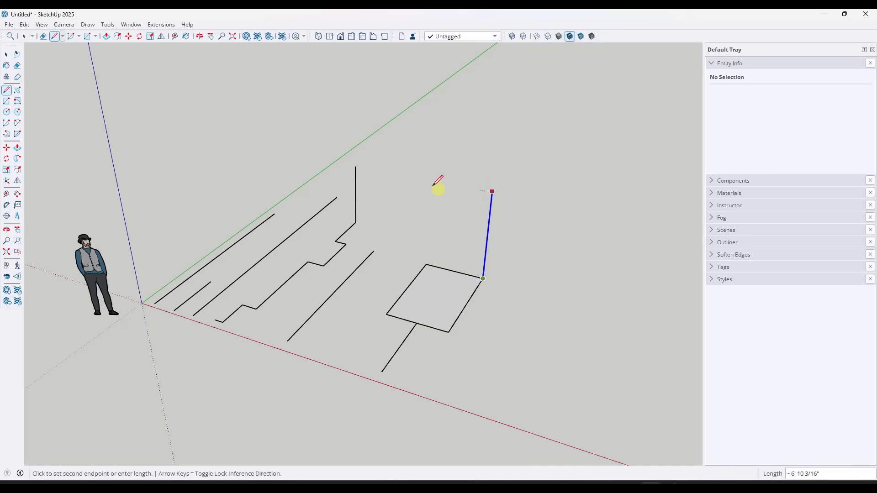
{"action": "left_click", "coordinate": [358, 163]}
{"action": "key", "text": "space"}
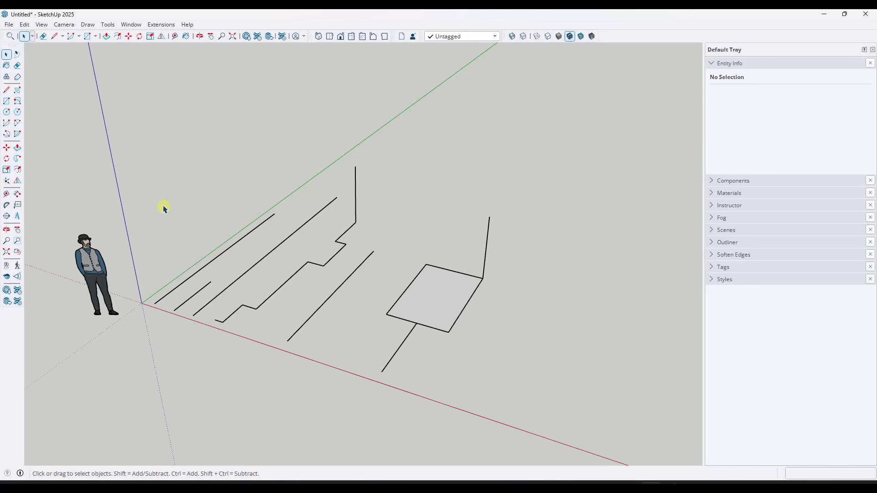
- Draw a closed flat triangle from three connected lines on the ground beside the rectangle, with sides along the green and red axis directions
{"action": "middle_click_drag", "start_coordinate": [163, 208], "coordinate": [497, 266]}
{"action": "middle_click_drag", "start_coordinate": [574, 361], "coordinate": [559, 364]}
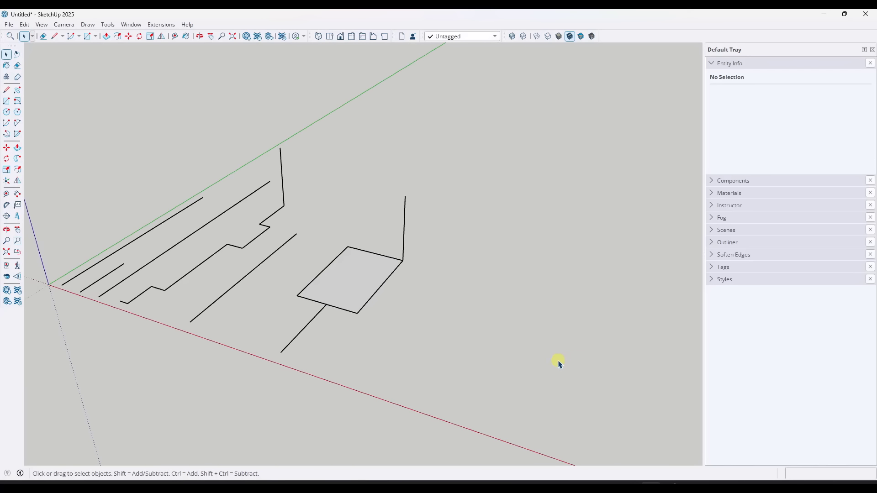
{"action": "key", "text": "l"}
{"action": "left_click", "coordinate": [385, 379]}
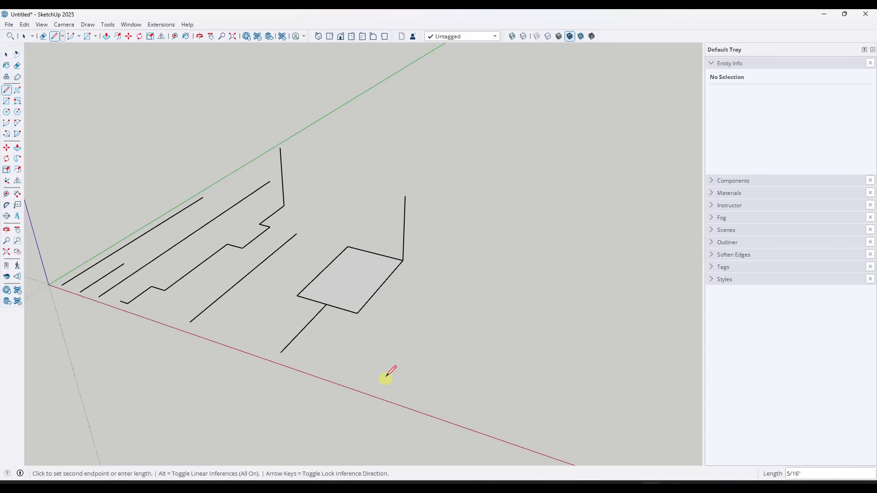
{"action": "left_click", "coordinate": [441, 297]}
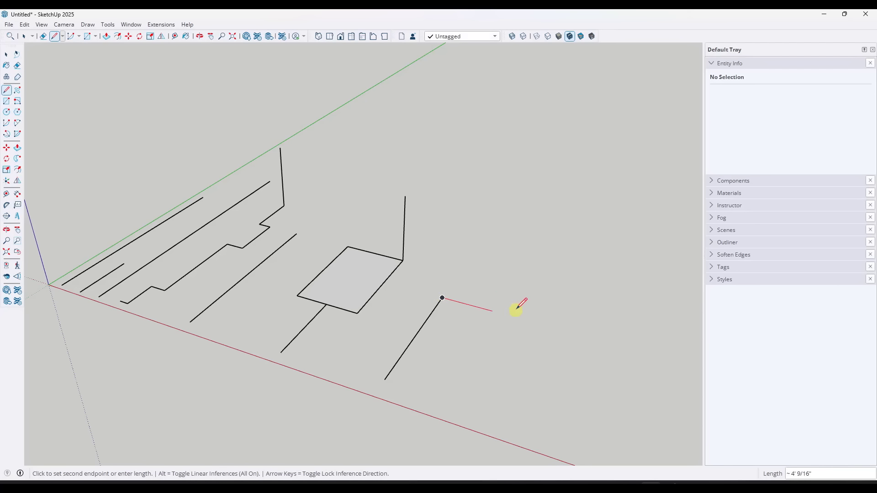
{"action": "left_click", "coordinate": [557, 328]}
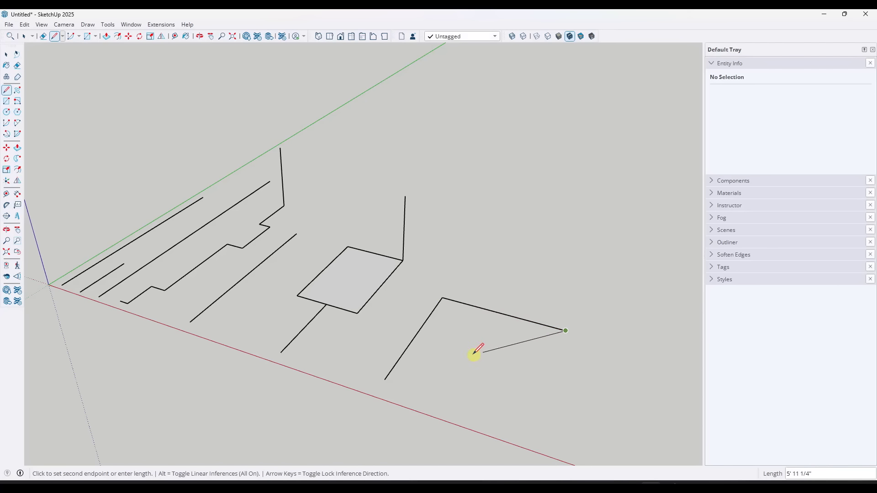
{"action": "left_click", "coordinate": [385, 379]}
- Select the face inside the flat triangle and inspect it from above and from a lower angle
{"action": "middle_click_drag", "start_coordinate": [470, 336], "coordinate": [551, 444]}
{"action": "key", "text": "space"}
{"action": "left_click", "coordinate": [485, 341]}
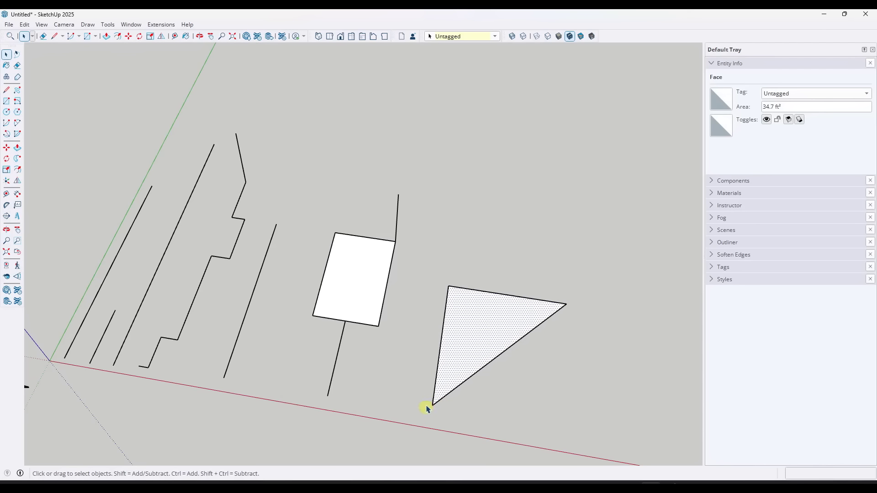
{"action": "scroll", "coordinate": [365, 271], "scroll_direction": "down", "scroll_amount": 3}
{"action": "scroll", "coordinate": [594, 313], "scroll_direction": "up", "scroll_amount": 3}
{"action": "scroll", "coordinate": [380, 319], "scroll_direction": "up", "scroll_amount": 1}
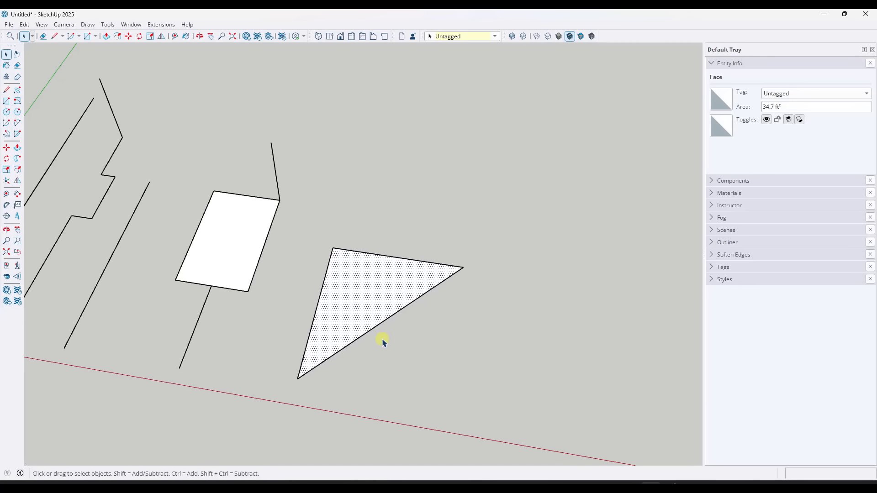
{"action": "mouse_move", "coordinate": [383, 343]}
{"action": "middle_mouse_down"}
{"action": "mouse_move", "coordinate": [419, 112]}
{"action": "mouse_move", "coordinate": [382, 251]}
{"action": "mouse_move", "coordinate": [372, 258]}
{"action": "middle_mouse_up"}
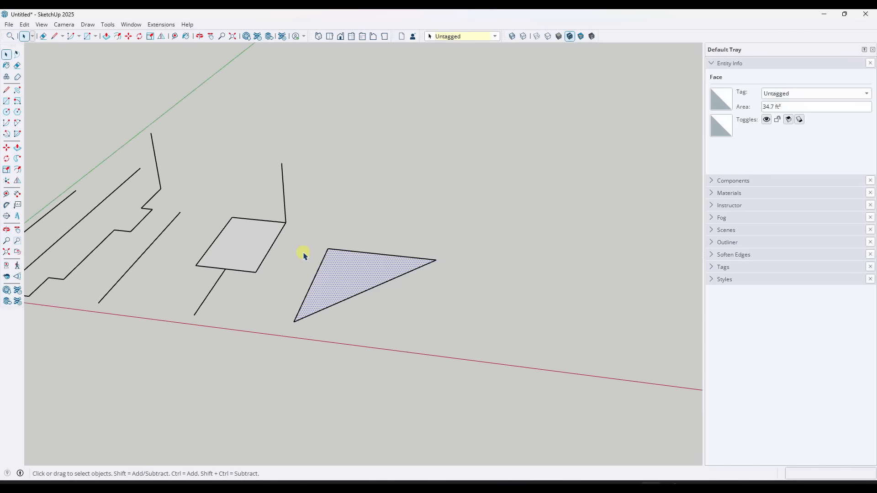
- Draw a vertical line about 7' 4" tall along the blue axis, on the far side of the flat triangle
{"action": "scroll", "coordinate": [303, 255], "scroll_direction": "down", "scroll_amount": 1}
{"action": "key", "text": "l"}
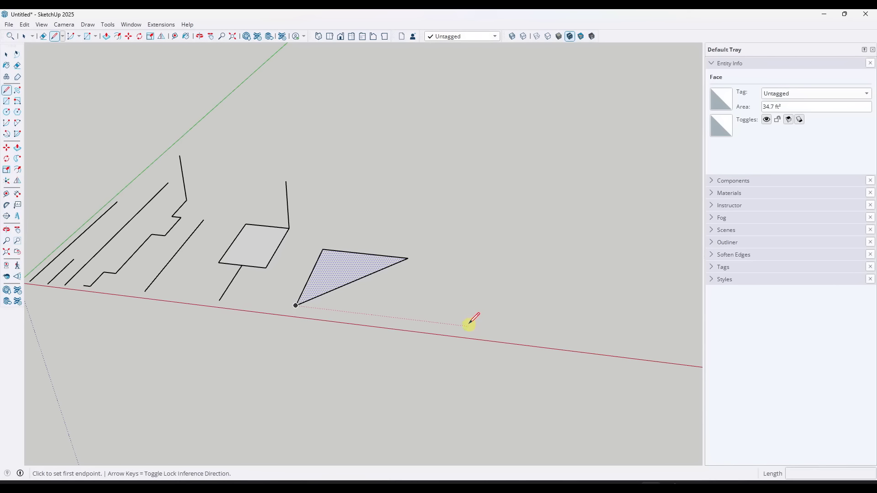
{"action": "left_click", "coordinate": [442, 321]}
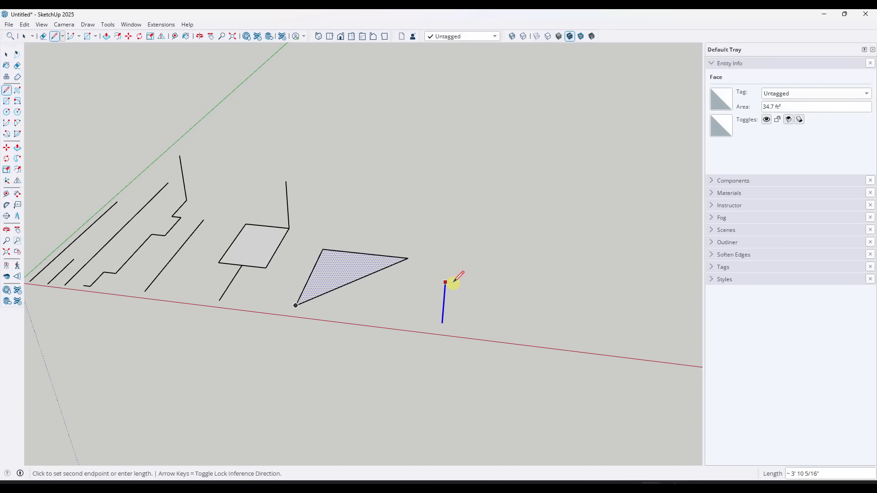
{"action": "key", "text": "Escape"}
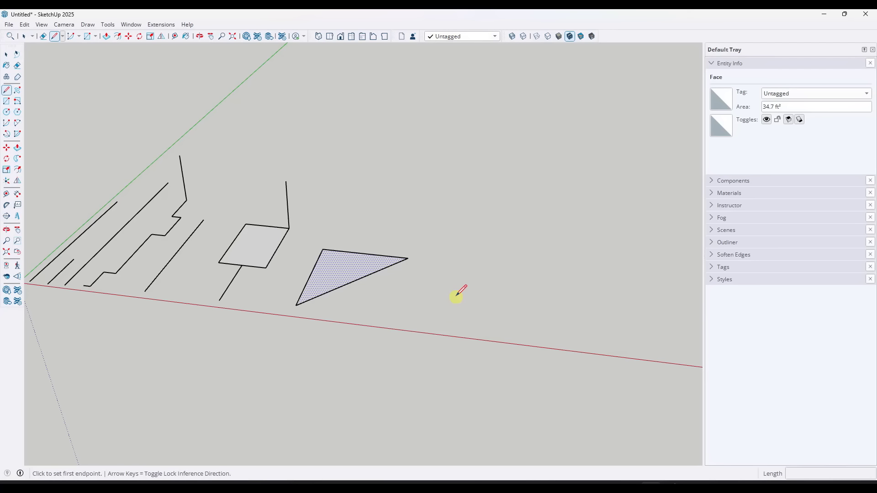
{"action": "left_click", "coordinate": [449, 322]}
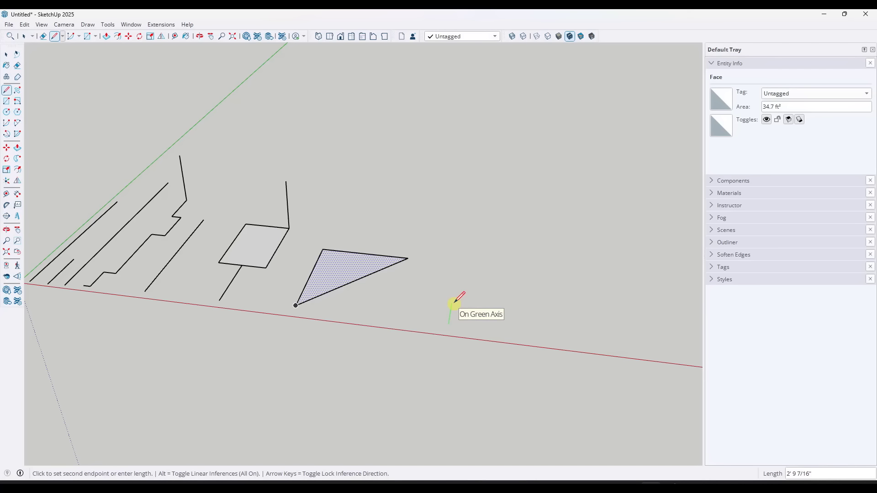
{"action": "left_click", "coordinate": [456, 244]}
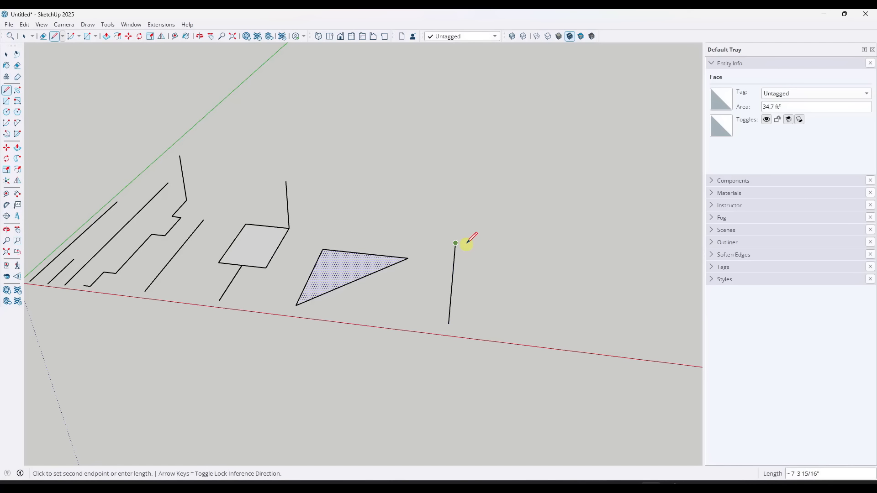
{"action": "key", "text": "space"}
- Close an upright triangle with a line about 7' 4" along the red axis from the vertical line's base and a diagonal to its top
{"action": "key", "text": "l"}
{"action": "left_click", "coordinate": [449, 323]}
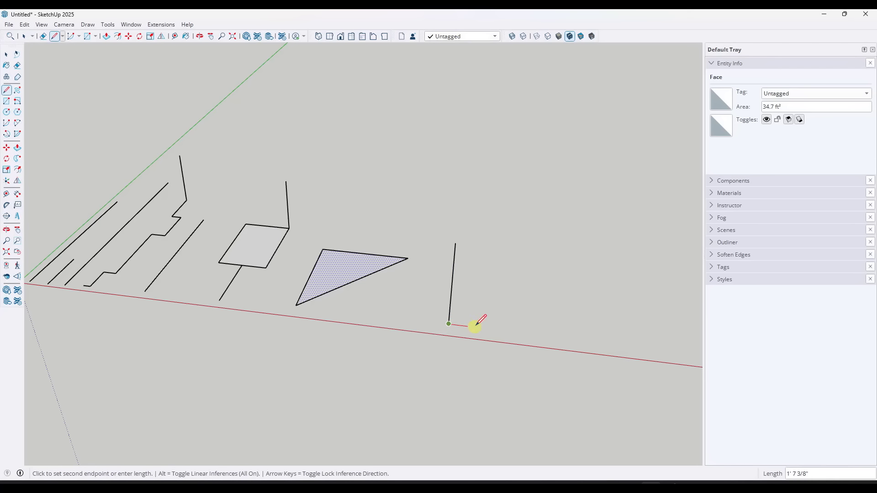
{"action": "left_click", "coordinate": [545, 336]}
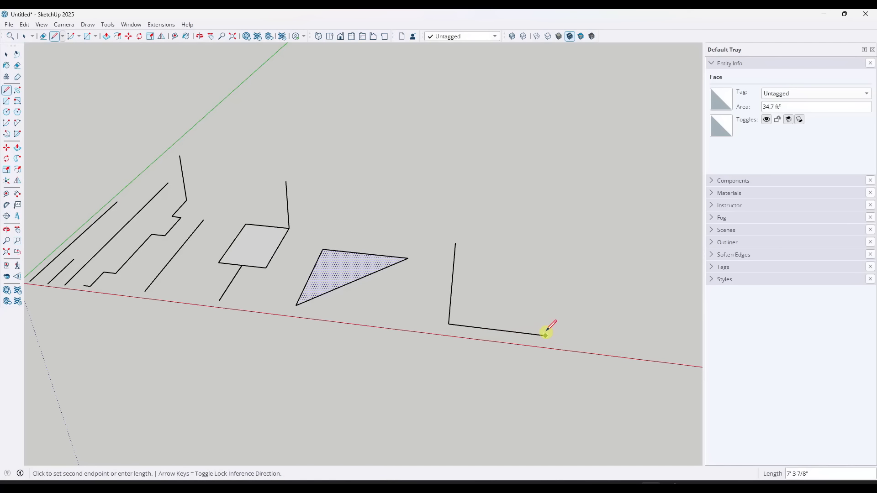
{"action": "left_click", "coordinate": [455, 243]}
{"action": "key", "text": "space"}
{"action": "middle_click_drag", "start_coordinate": [585, 322], "coordinate": [496, 289]}
{"action": "scroll", "coordinate": [495, 289], "scroll_direction": "up", "scroll_amount": 3}
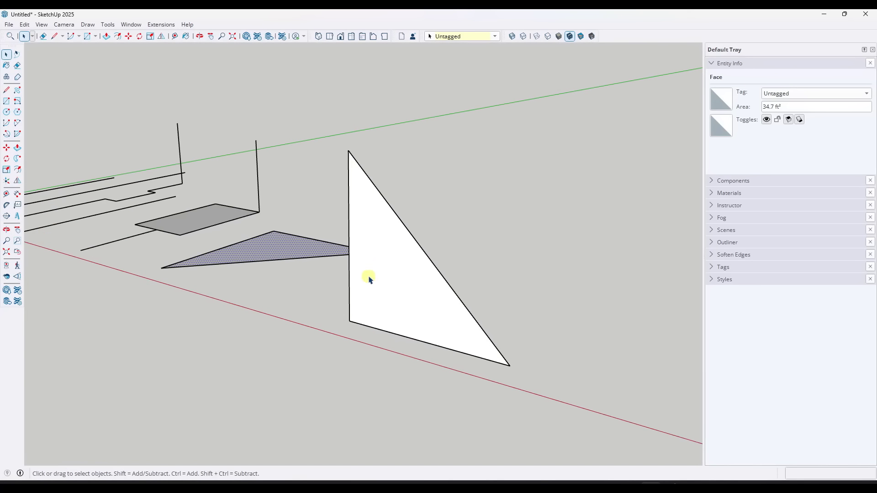
{"action": "scroll", "coordinate": [383, 286], "scroll_direction": "down", "scroll_amount": 2}
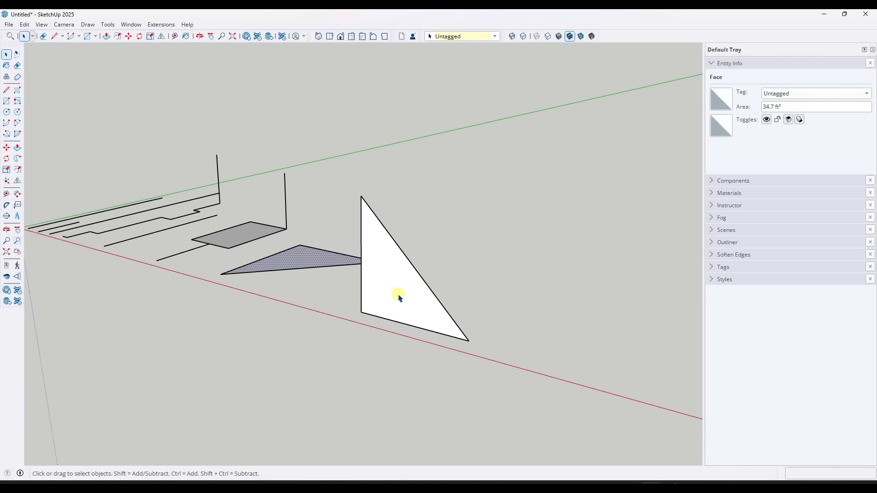
- Draw a closed, irregular six-sided shape on the ground beyond the upright triangle, and inspect its face
{"action": "scroll", "coordinate": [398, 296], "scroll_direction": "down", "scroll_amount": 2}
{"action": "middle_click_drag", "start_coordinate": [354, 290], "coordinate": [479, 353]}
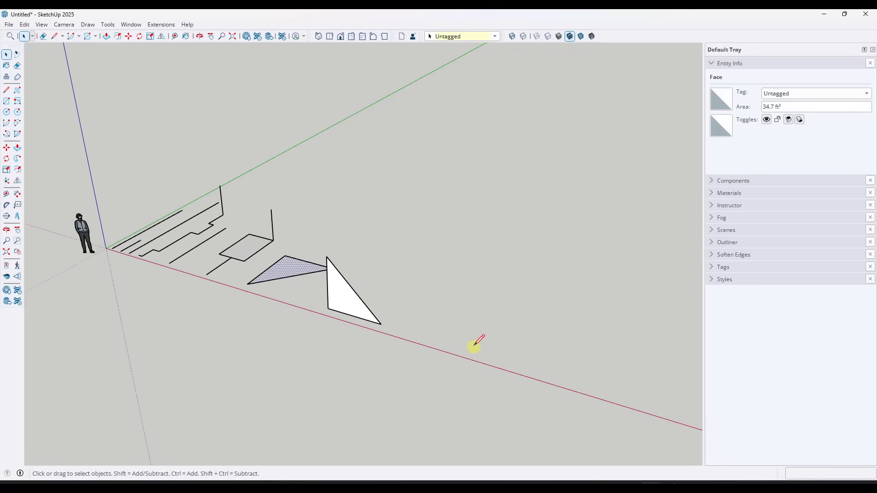
{"action": "key", "text": "l"}
{"action": "left_click", "coordinate": [473, 347]}
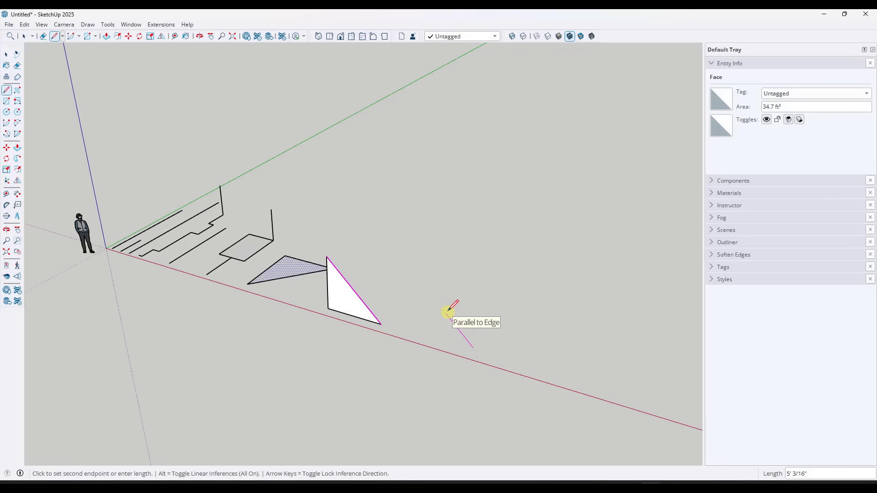
{"action": "left_click", "coordinate": [423, 311]}
{"action": "left_click", "coordinate": [443, 285]}
{"action": "left_click", "coordinate": [516, 282]}
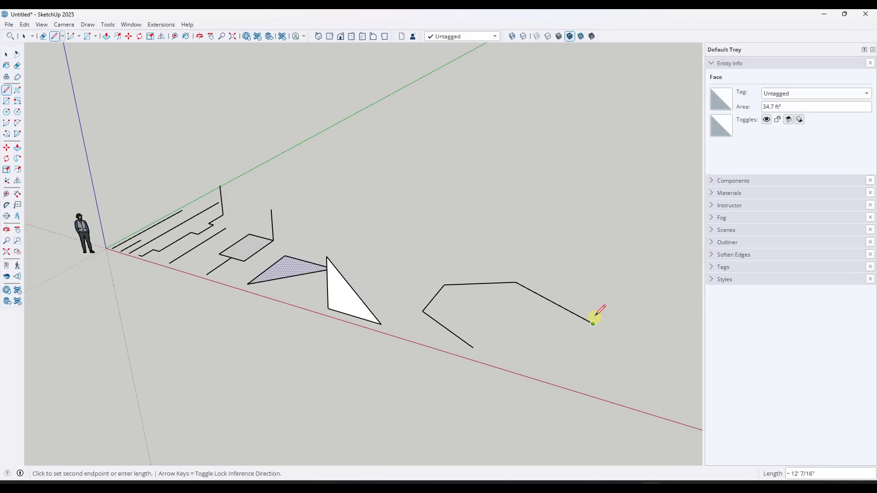
{"action": "left_click", "coordinate": [593, 323]}
{"action": "left_click", "coordinate": [577, 362]}
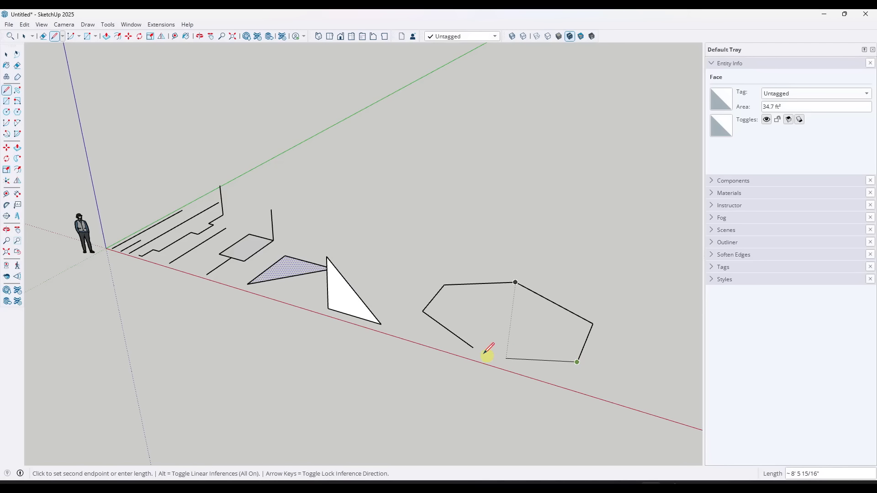
{"action": "left_click", "coordinate": [473, 347]}
{"action": "middle_click_drag", "start_coordinate": [475, 349], "coordinate": [593, 338]}
{"action": "scroll", "coordinate": [484, 318], "scroll_direction": "up", "scroll_amount": 3}
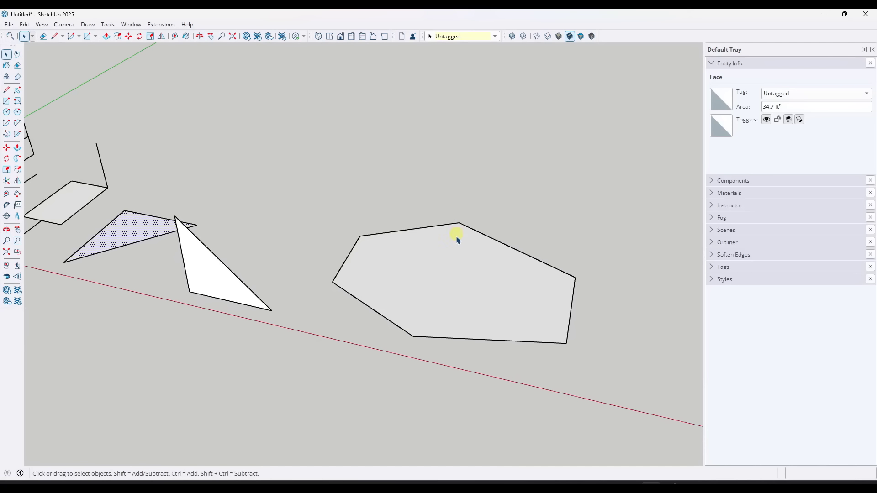
{"action": "scroll", "coordinate": [302, 254], "scroll_direction": "down", "scroll_amount": 3}
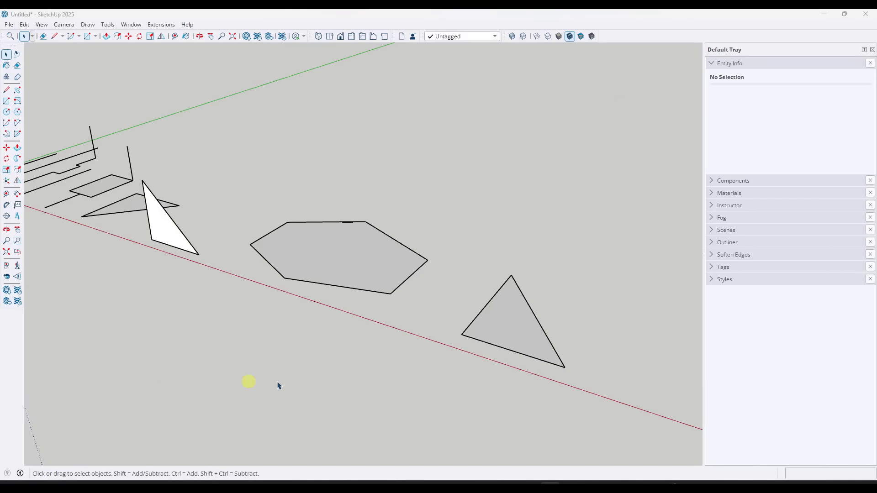
- Draw a vertical line up from the last flat triangle's near corner and connect its top to the triangle's far corner, then orbit around it
{"action": "key", "text": "l"}
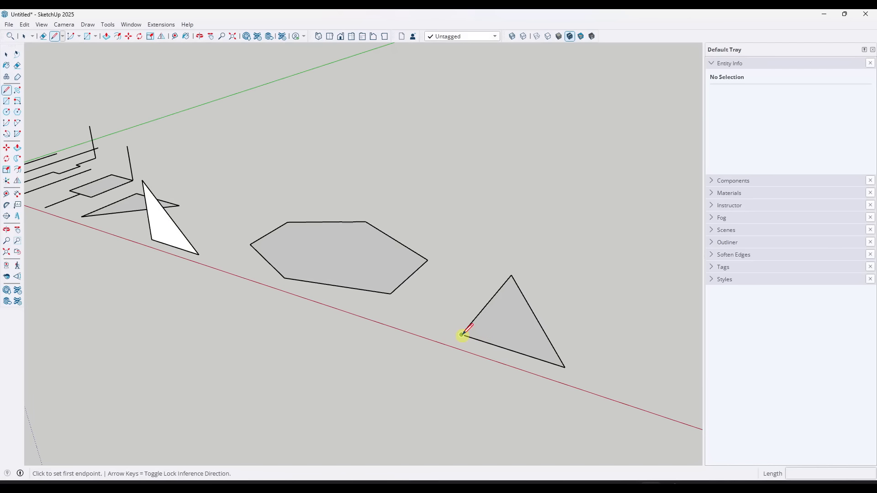
{"action": "left_click", "coordinate": [462, 335]}
{"action": "left_click", "coordinate": [468, 245]}
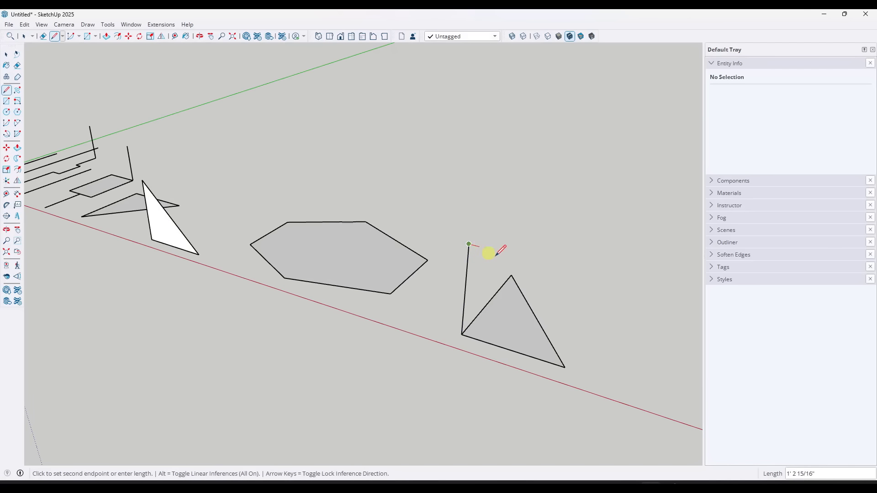
{"action": "left_click", "coordinate": [511, 276]}
{"action": "middle_click_drag", "start_coordinate": [515, 276], "coordinate": [497, 354]}
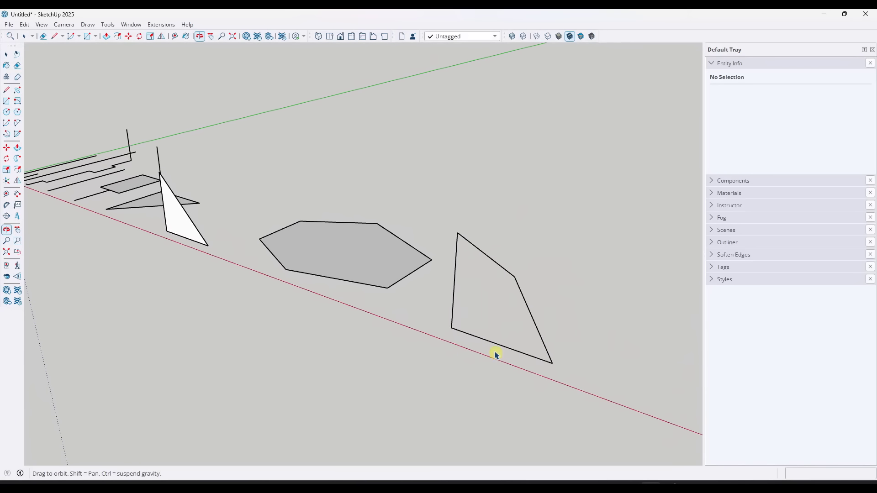
- Draw a diagonal about 12' 9" long across the non-planar four-sided outline to form two triangular faces, and select the lower one
{"action": "key", "text": "space"}
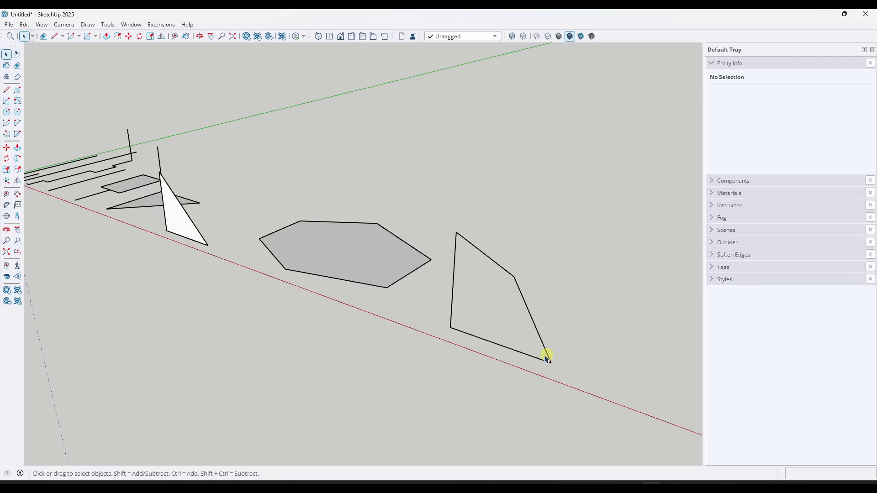
{"action": "mouse_move", "coordinate": [540, 309]}
{"action": "middle_mouse_down"}
{"action": "mouse_move", "coordinate": [558, 313]}
{"action": "mouse_move", "coordinate": [563, 243]}
{"action": "mouse_move", "coordinate": [483, 195]}
{"action": "mouse_move", "coordinate": [489, 229]}
{"action": "mouse_move", "coordinate": [539, 328]}
{"action": "mouse_move", "coordinate": [545, 306]}
{"action": "mouse_move", "coordinate": [550, 322]}
{"action": "mouse_move", "coordinate": [526, 332]}
{"action": "middle_mouse_up"}
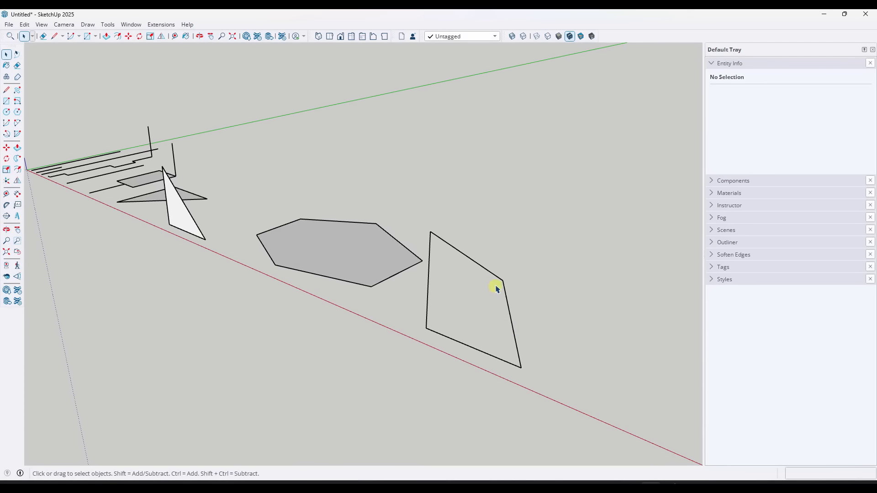
{"action": "key", "text": "l"}
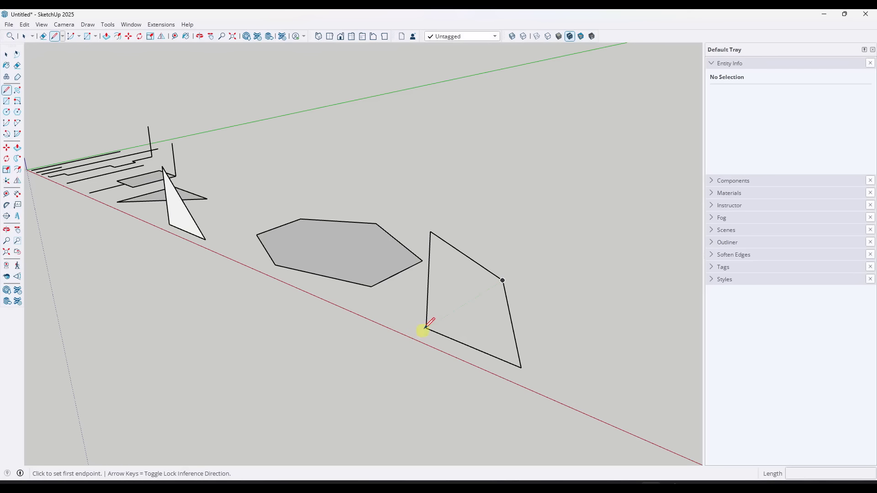
{"action": "left_click", "coordinate": [426, 328]}
{"action": "left_click", "coordinate": [502, 280]}
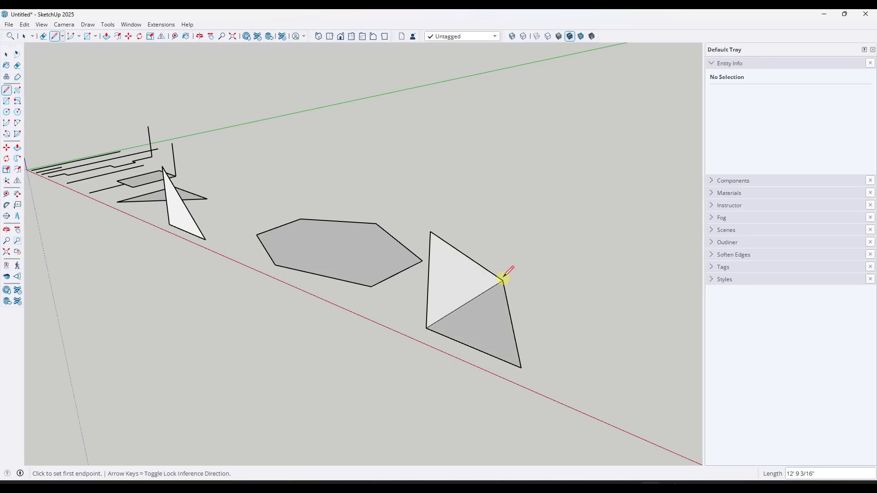
{"action": "key", "text": "space"}
{"action": "left_click", "coordinate": [475, 317]}
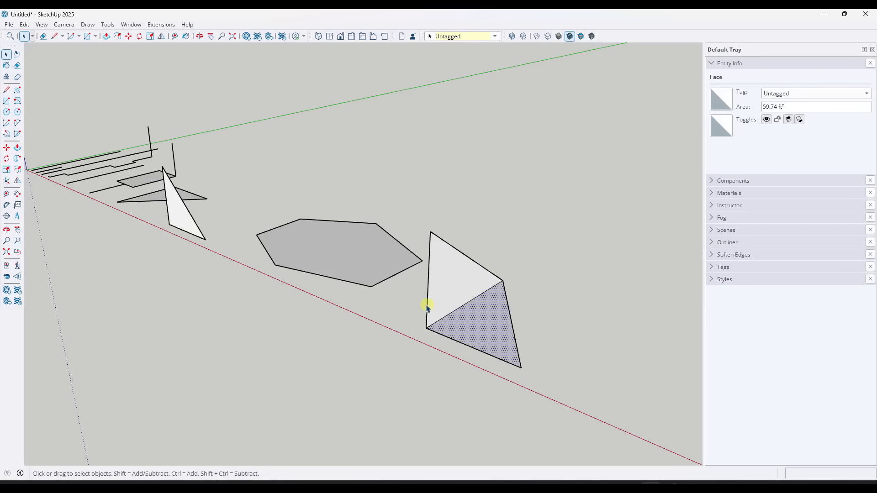
- Draw a rectangle with an area of about 123 ft² on the ground beyond the two-triangle shape, beside the red axis
{"action": "scroll", "coordinate": [365, 299], "scroll_direction": "down", "scroll_amount": 1}
{"action": "scroll", "coordinate": [365, 298], "scroll_direction": "down", "scroll_amount": 1}
{"action": "middle_click_drag", "start_coordinate": [366, 295], "coordinate": [538, 348]}
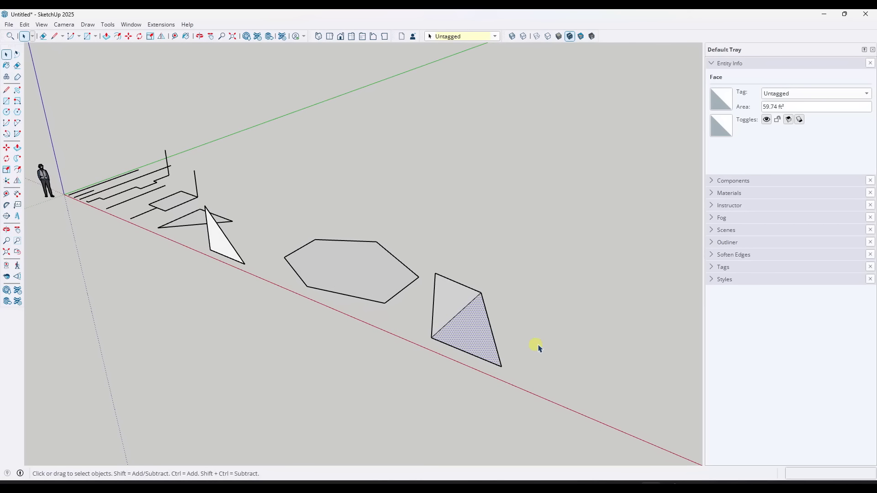
{"action": "scroll", "coordinate": [293, 298], "scroll_direction": "down", "scroll_amount": 1}
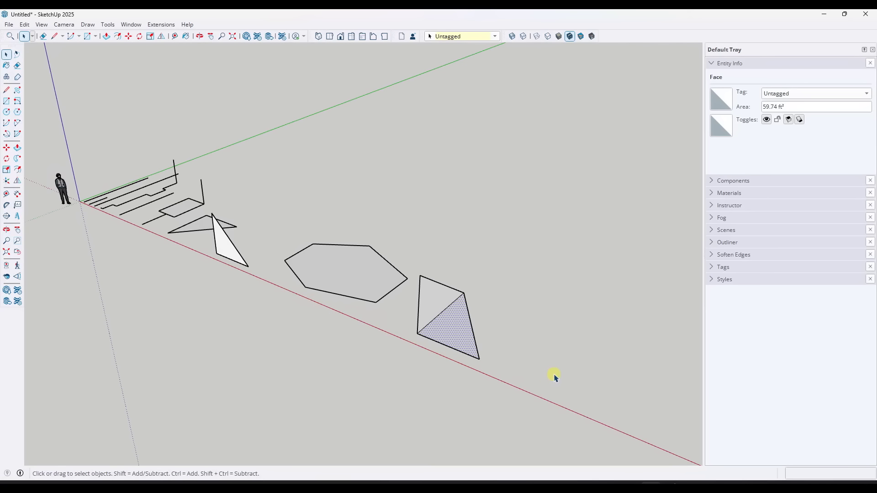
{"action": "middle_click_drag", "start_coordinate": [555, 377], "coordinate": [420, 307], "text": "shift"}
{"action": "key", "text": "r"}
{"action": "left_click", "coordinate": [407, 325]}
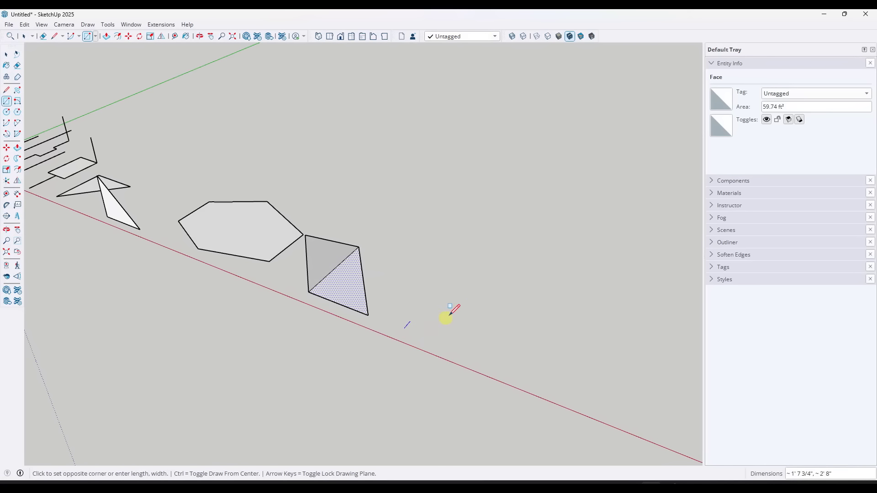
{"action": "left_click", "coordinate": [515, 300]}
{"action": "key", "text": "space"}
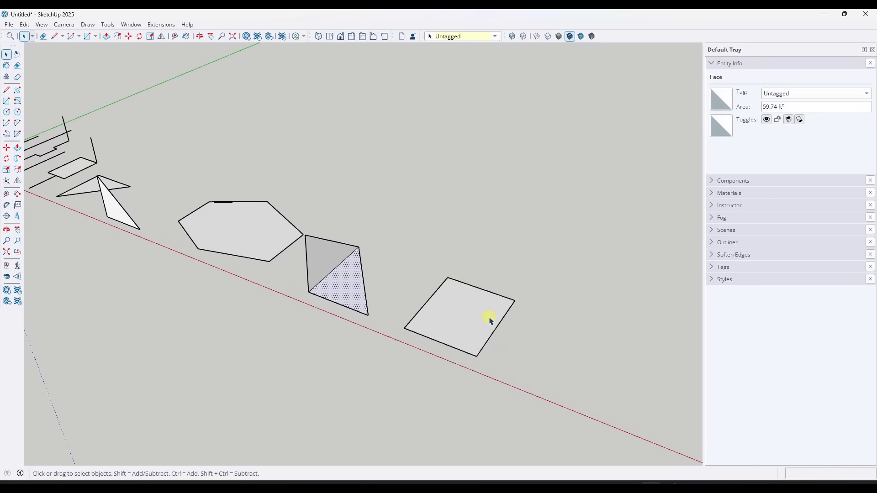
- Divide the ground rectangle into four faces with two crossing lines between the midpoints of its opposite edges
{"action": "key", "text": "l"}
{"action": "left_click", "coordinate": [497, 326]}
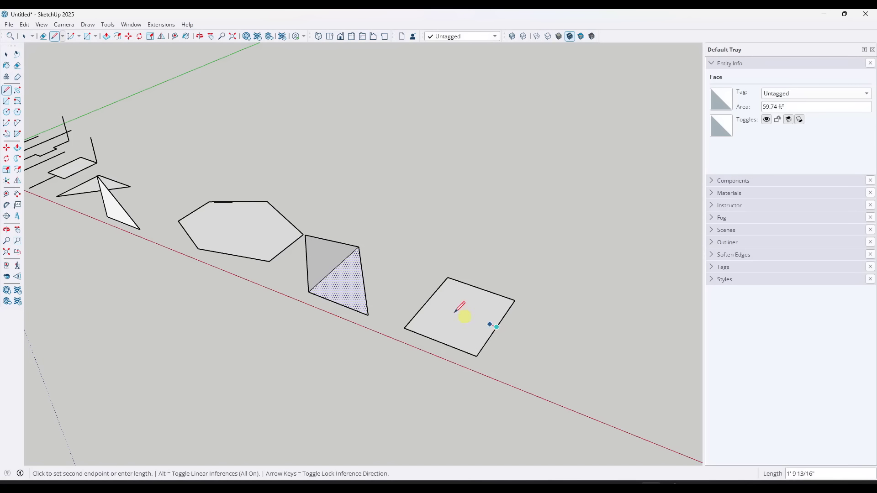
{"action": "left_click", "coordinate": [429, 302]}
{"action": "left_click", "coordinate": [440, 342]}
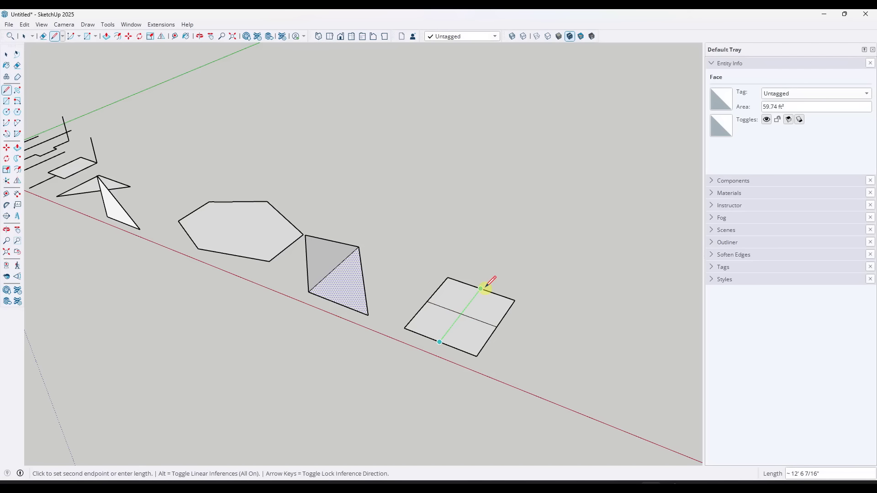
{"action": "left_click", "coordinate": [485, 291]}
- Delete the red-axis-side edge of the quarter farthest from the origin, and redraw it between its endpoints to rebuild the face
{"action": "key", "text": "space"}
{"action": "middle_click_drag", "start_coordinate": [490, 297], "coordinate": [492, 363]}
{"action": "left_click", "coordinate": [477, 340]}
{"action": "key", "text": "Delete"}
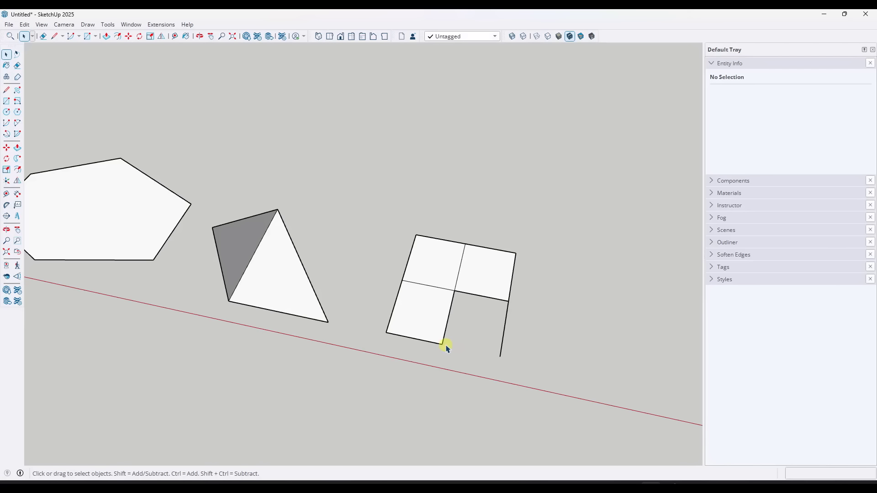
{"action": "key", "text": "l"}
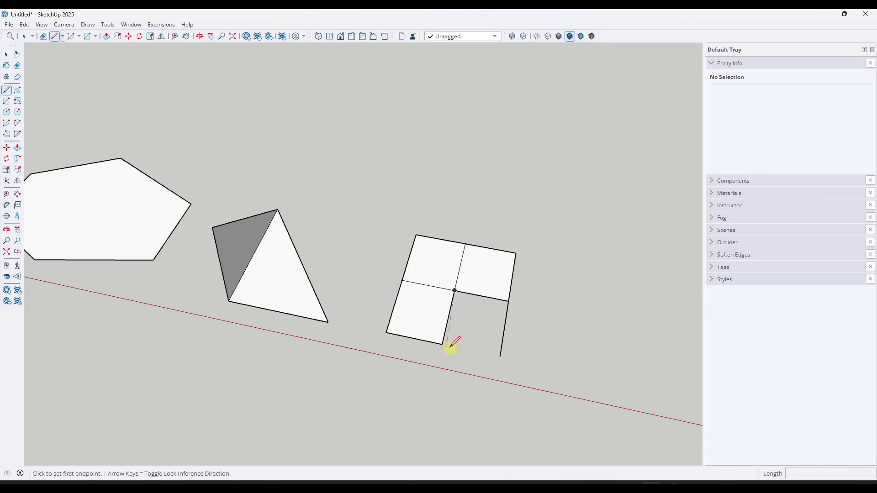
{"action": "left_click", "coordinate": [442, 343]}
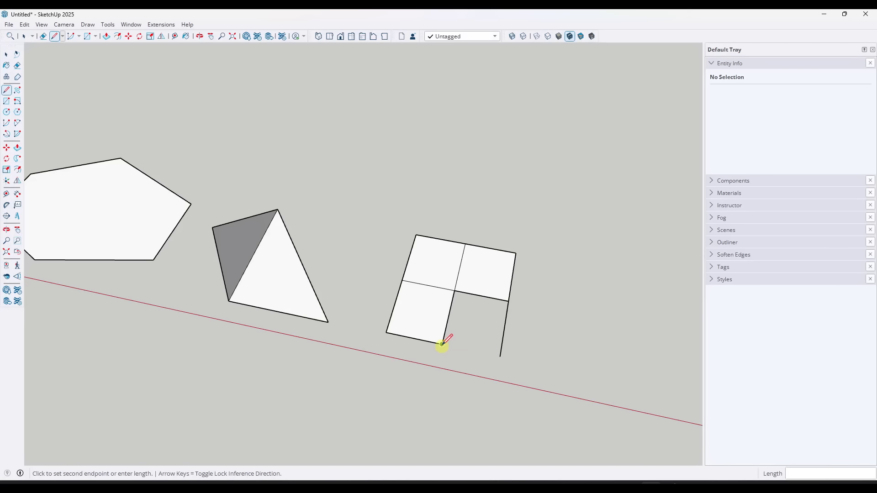
{"action": "left_click", "coordinate": [500, 356]}
- Erase the dividing lines at the rectangle's centre to merge the four quarters into one face
{"action": "key", "text": "e"}
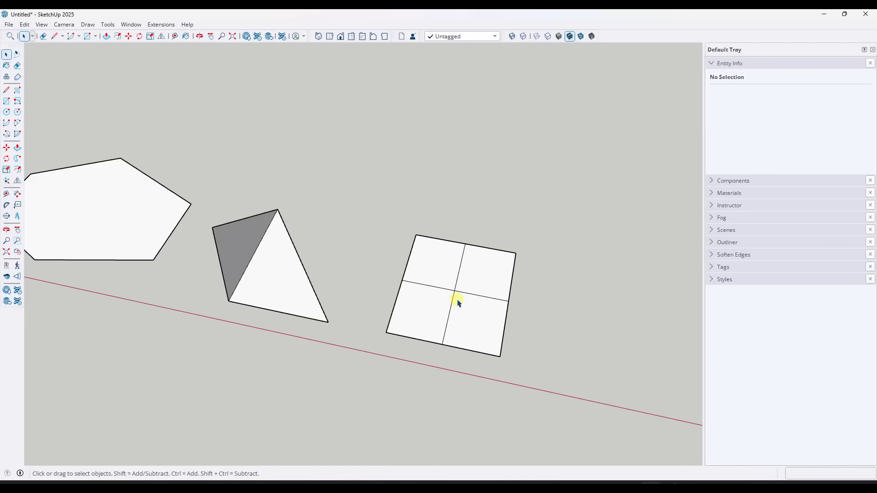
{"action": "left_click_drag", "start_coordinate": [456, 300], "coordinate": [451, 281]}
{"action": "key", "text": "space"}
- Delete the merged rectangle's face, keeping its edges, and rebuild it by retracing the green-direction edge farthest from the origin
{"action": "left_click", "coordinate": [474, 307]}
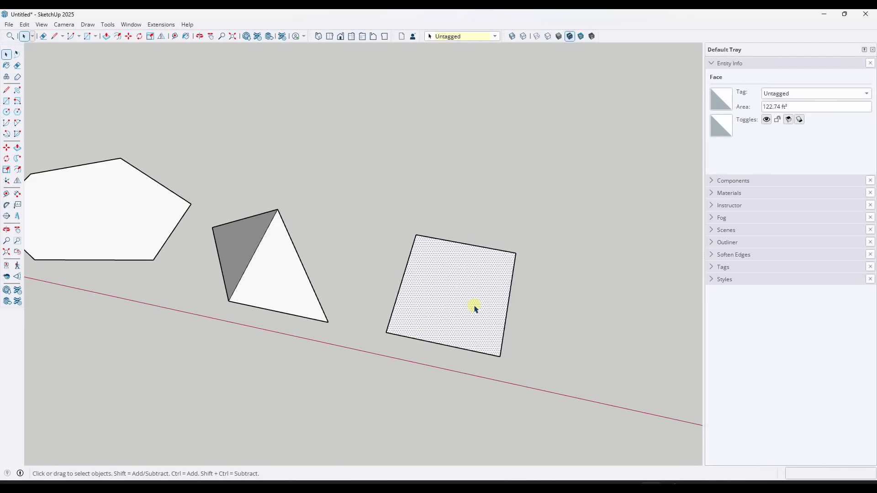
{"action": "left_click", "coordinate": [474, 307], "text": "shift"}
{"action": "middle_click_drag", "start_coordinate": [513, 324], "coordinate": [409, 250]}
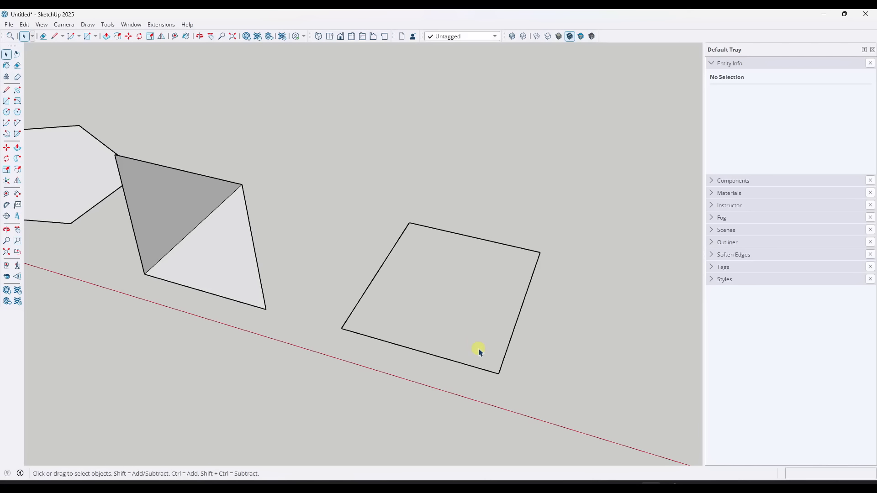
{"action": "key", "text": "l"}
{"action": "left_click", "coordinate": [498, 374]}
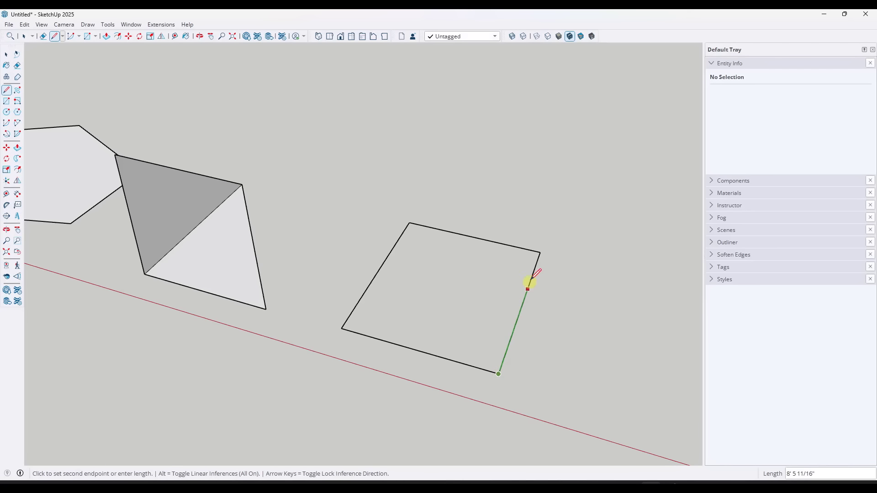
{"action": "left_click", "coordinate": [540, 252]}
- Delete the rectangle's face again and rebuild it by retracing the edge nearest the red axis
{"action": "key", "text": "space"}
{"action": "left_click", "coordinate": [462, 302]}
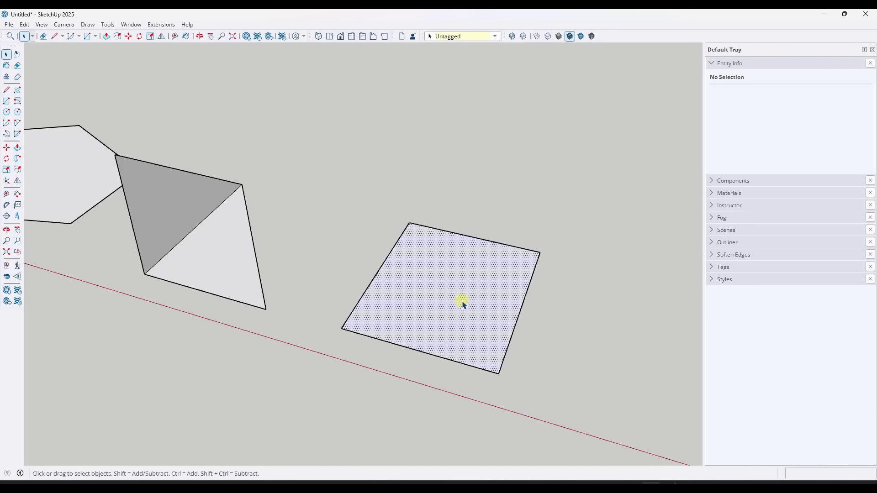
{"action": "scroll", "coordinate": [463, 317], "scroll_direction": "up", "scroll_amount": 2}
{"action": "middle_click_drag", "start_coordinate": [463, 322], "coordinate": [446, 289]}
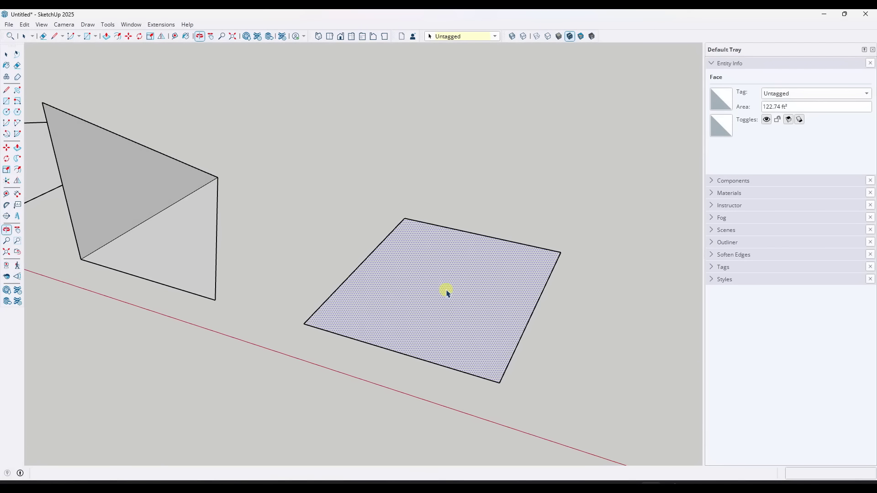
{"action": "key", "text": "Delete"}
{"action": "key", "text": "l"}
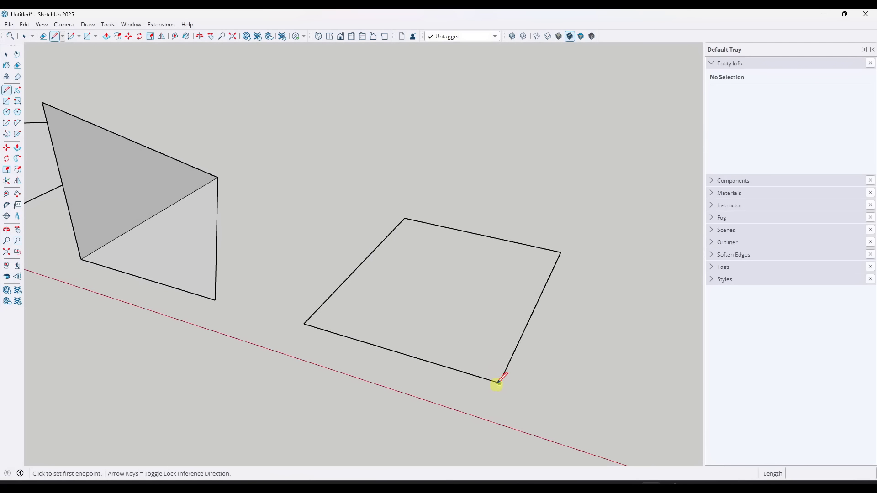
{"action": "left_click", "coordinate": [493, 382]}
{"action": "left_click", "coordinate": [303, 324]}
{"action": "key", "text": "space"}
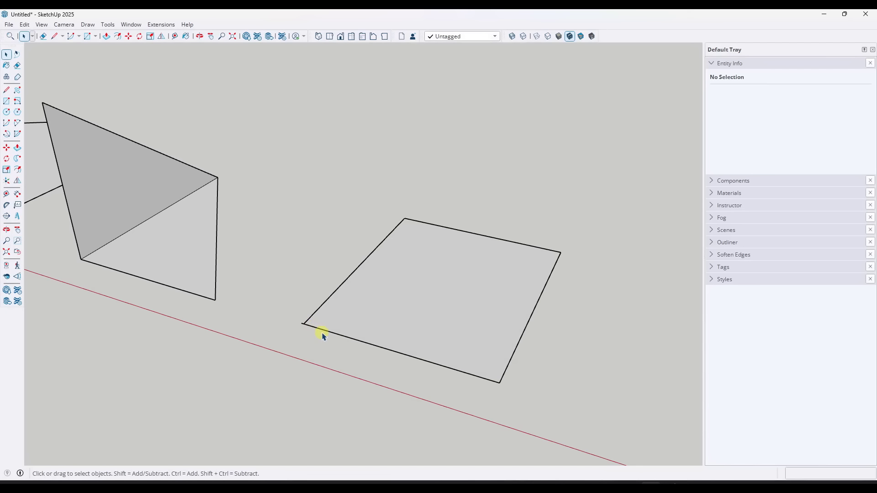
- Examine the retraced edge's corner up close, and select the rebuilt face to inspect it
{"action": "scroll", "coordinate": [303, 323], "scroll_direction": "up", "scroll_amount": 3}
{"action": "scroll", "coordinate": [313, 318], "scroll_direction": "down", "scroll_amount": 3}
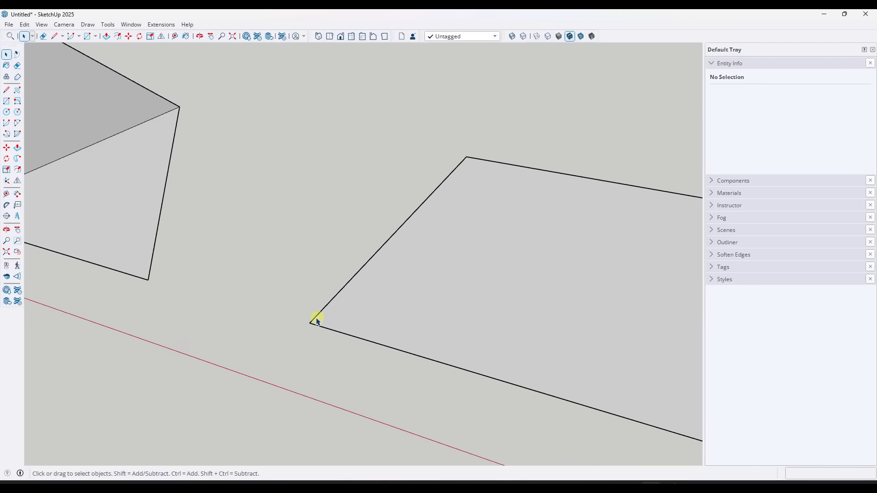
{"action": "left_click", "coordinate": [494, 268]}
{"action": "scroll", "coordinate": [495, 268], "scroll_direction": "down", "scroll_amount": 2}
{"action": "middle_click_drag", "start_coordinate": [489, 268], "coordinate": [462, 227]}
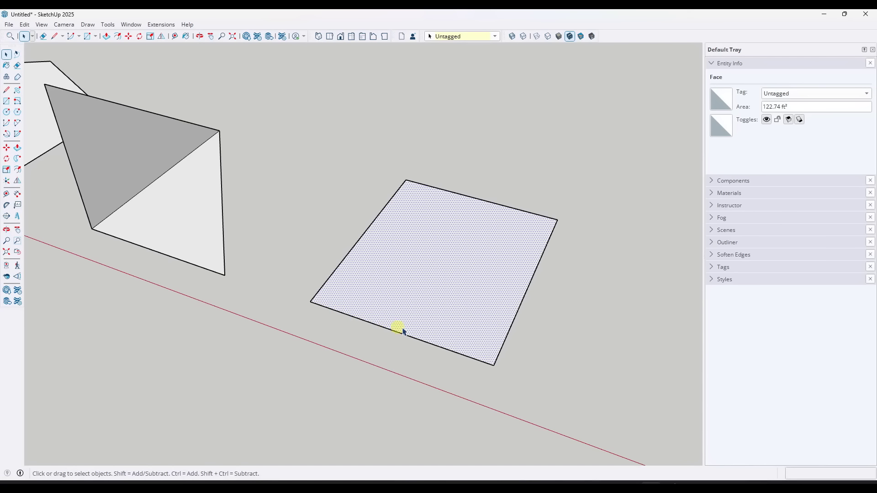
{"action": "scroll", "coordinate": [160, 179], "scroll_direction": "down", "scroll_amount": 4}
{"action": "left_click", "coordinate": [335, 221]}
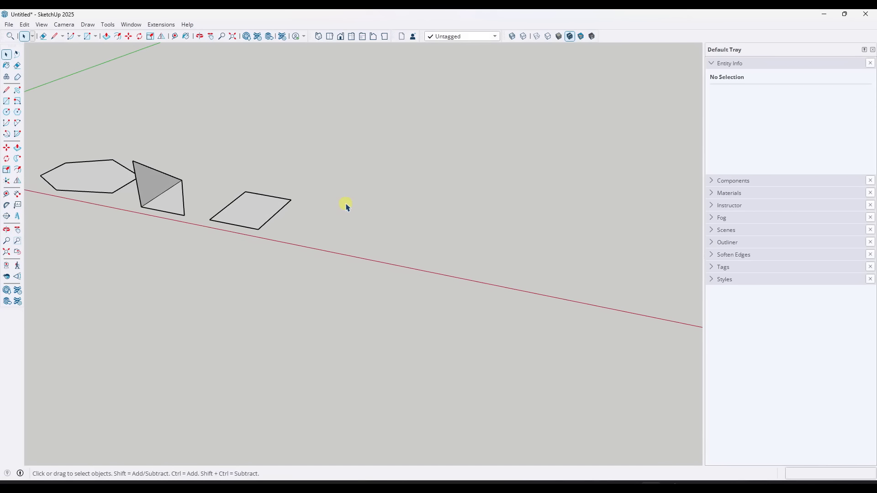
- Draw a 20' line along the red axis beyond the rectangle, starting in line with its near edge
{"action": "key", "text": "l"}
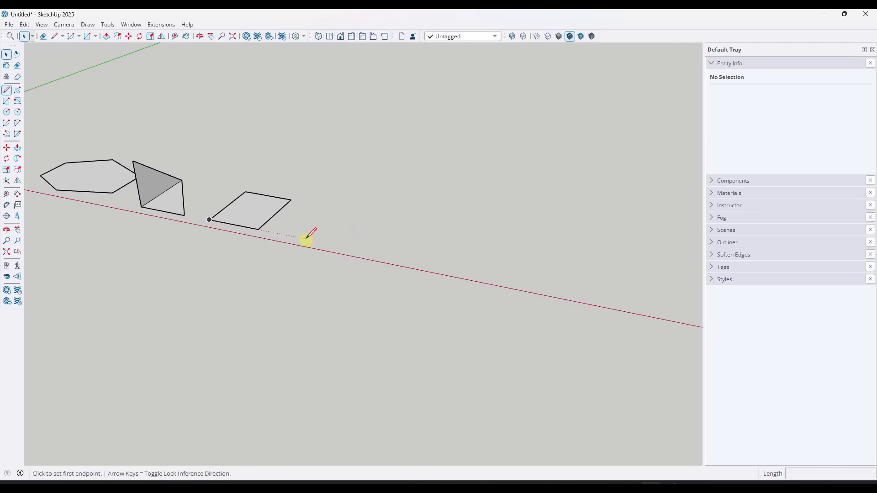
{"action": "left_click", "coordinate": [311, 240]}
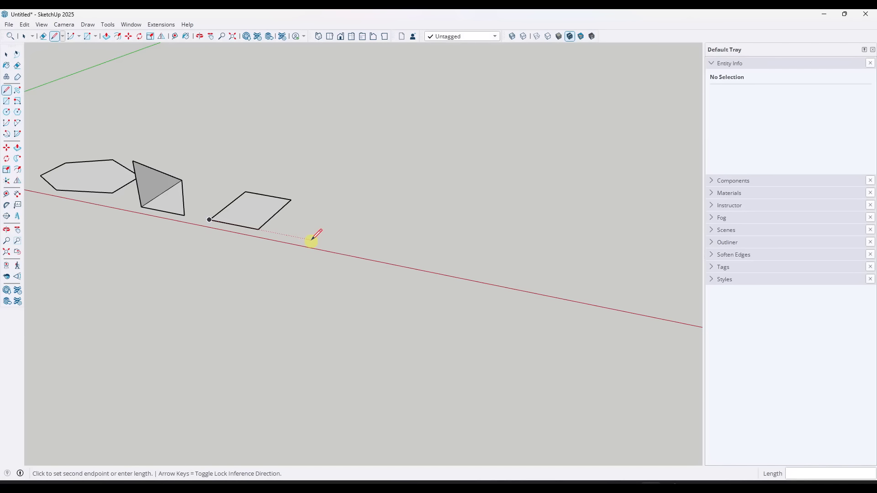
{"action": "key", "text": "Escape"}
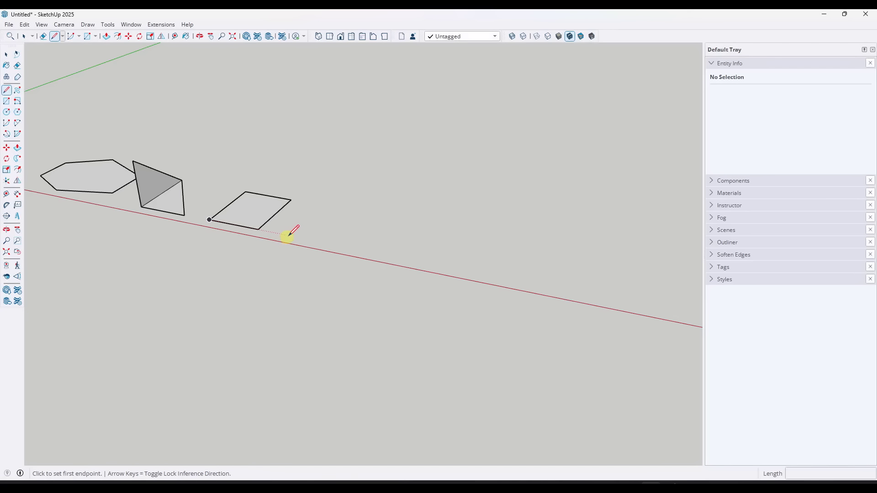
{"action": "left_click", "coordinate": [307, 237]}
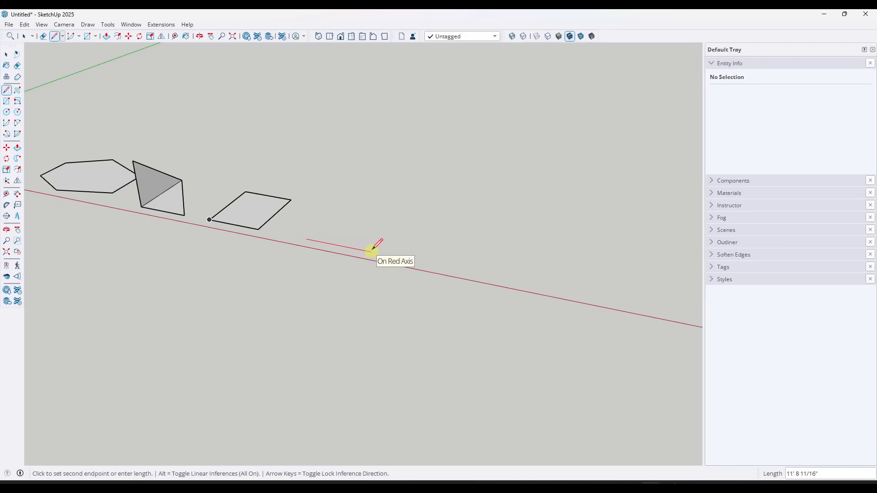
{"action": "type", "text": "20"}
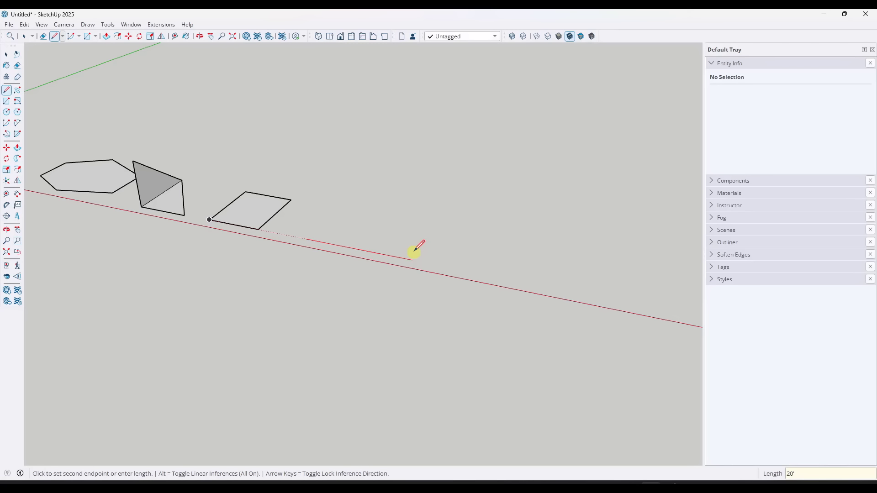
{"action": "key", "text": "Return"}
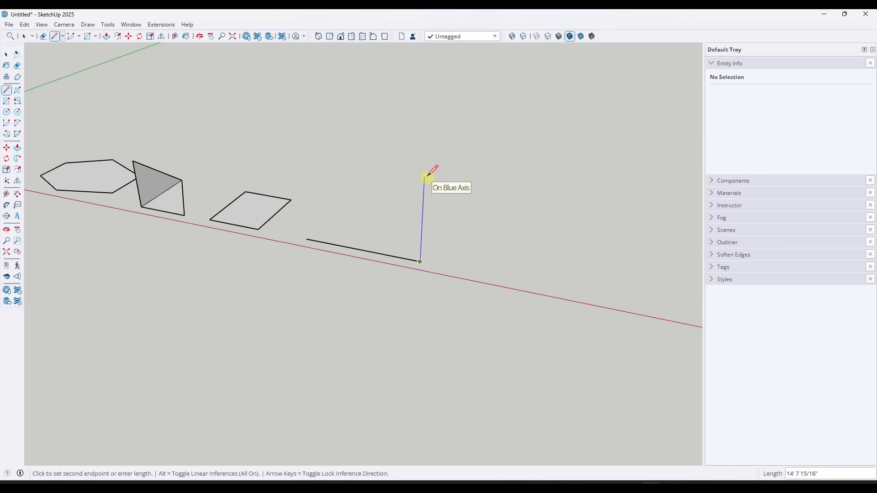
- Draw a 12' vertical line from the 20' line's end, and close the upright rectangle back to the starting point
{"action": "type", "text": "12"}
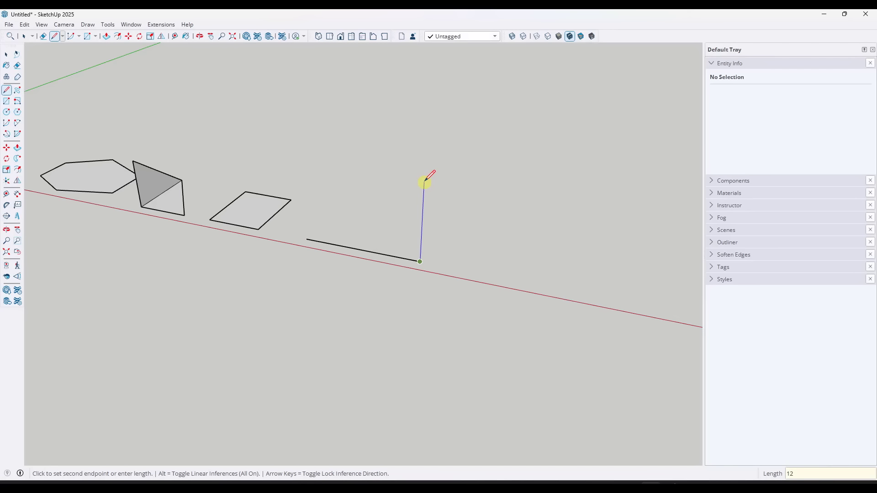
{"action": "type", "text": "'"}
{"action": "key", "text": "Return"}
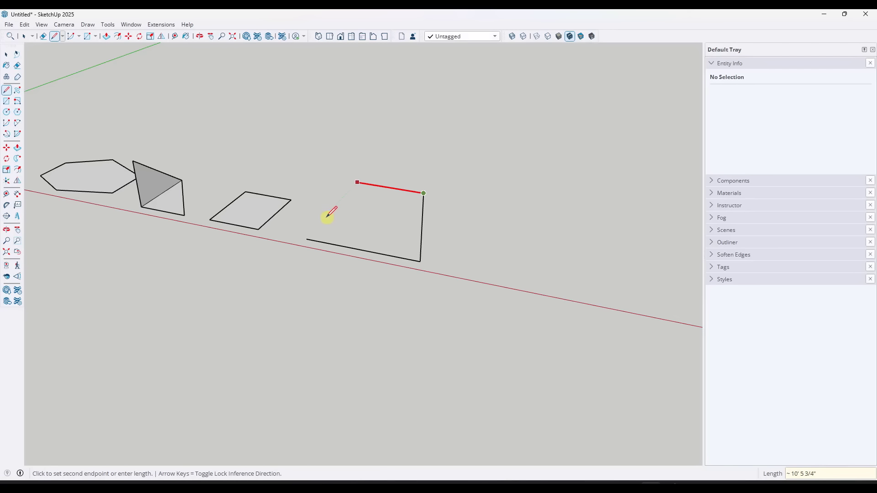
{"action": "left_click", "coordinate": [307, 236]}
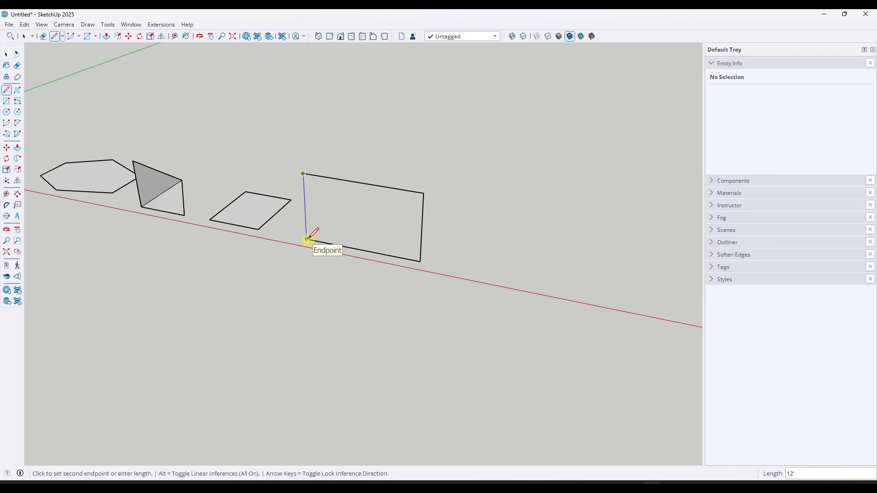
{"action": "left_click", "coordinate": [306, 238]}
{"action": "key", "text": "space"}
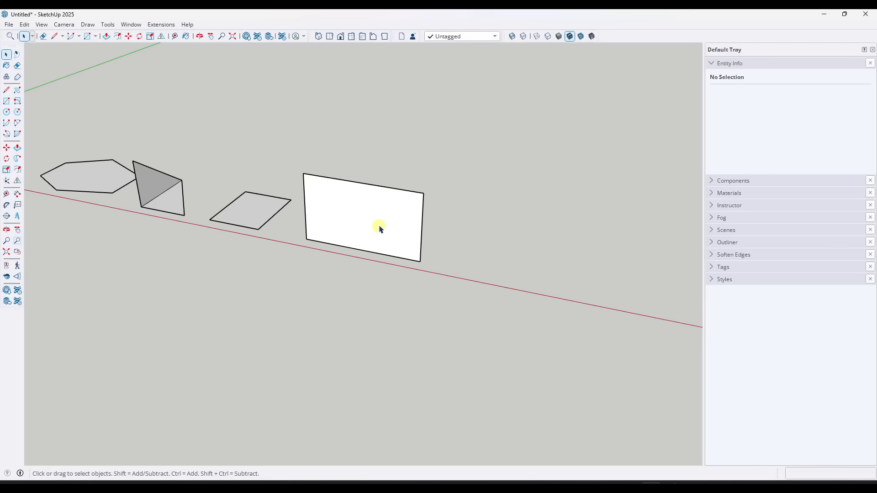
{"action": "middle_click_drag", "start_coordinate": [380, 228], "coordinate": [405, 152]}
{"action": "scroll", "coordinate": [393, 192], "scroll_direction": "up", "scroll_amount": 5}
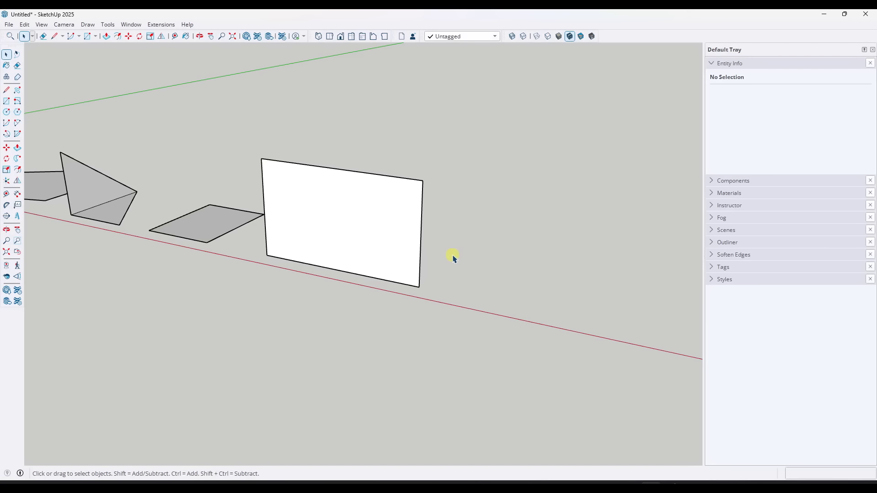
{"action": "key", "text": "l"}
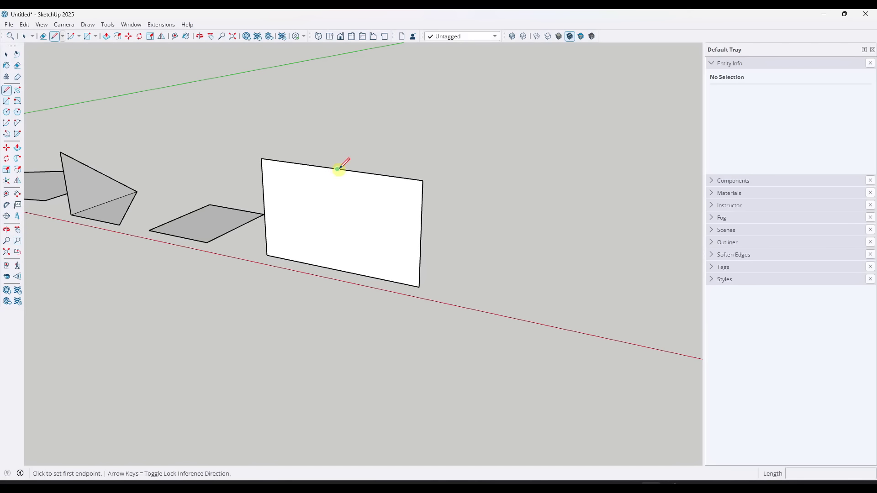
{"action": "left_click", "coordinate": [337, 169]}
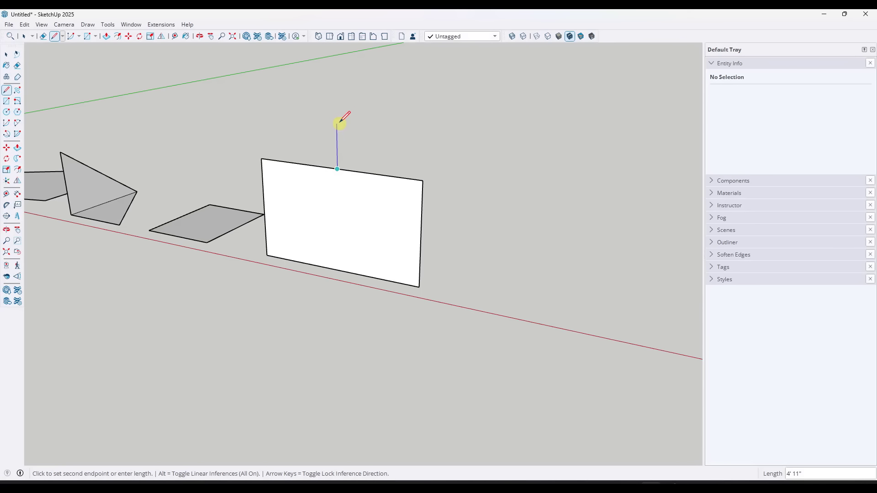
{"action": "key", "text": "Escape"}
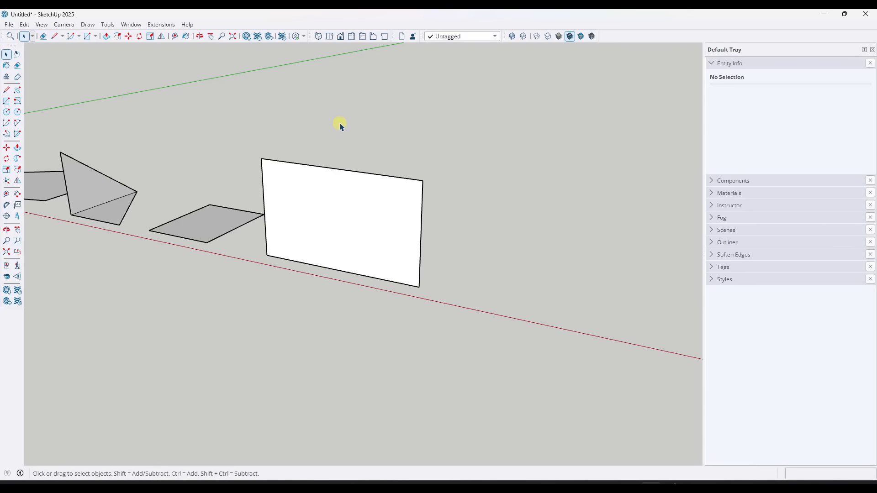
- Draw a 5' vertical line up from the midpoint of the upright rectangle's top edge, and connect its top to both upper corners
{"action": "left_click", "coordinate": [337, 169]}
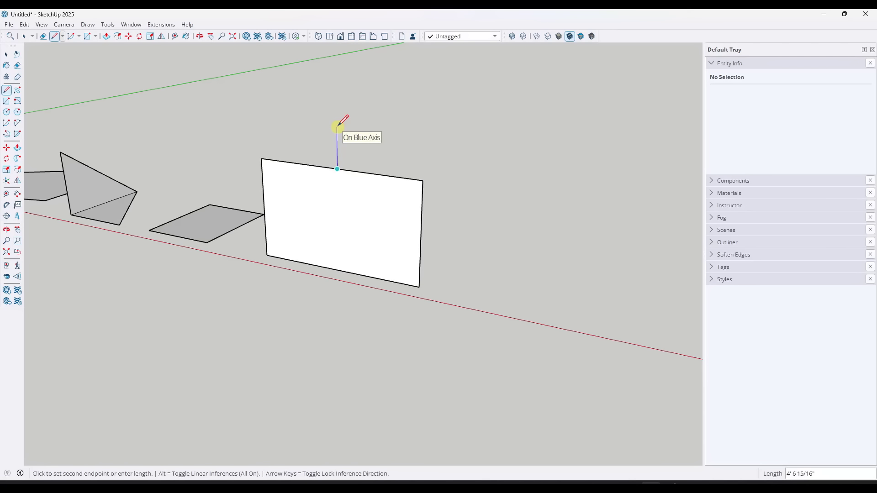
{"action": "type", "text": "5"}
{"action": "key", "text": "Return"}
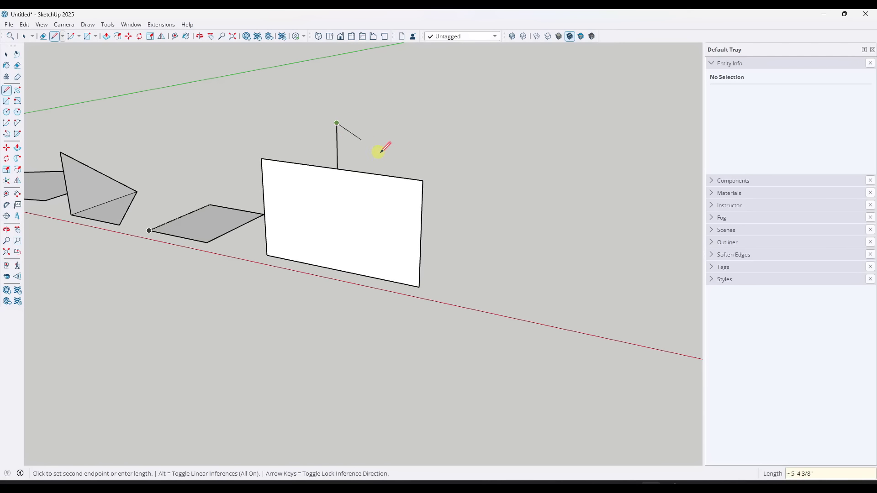
{"action": "left_click", "coordinate": [423, 181]}
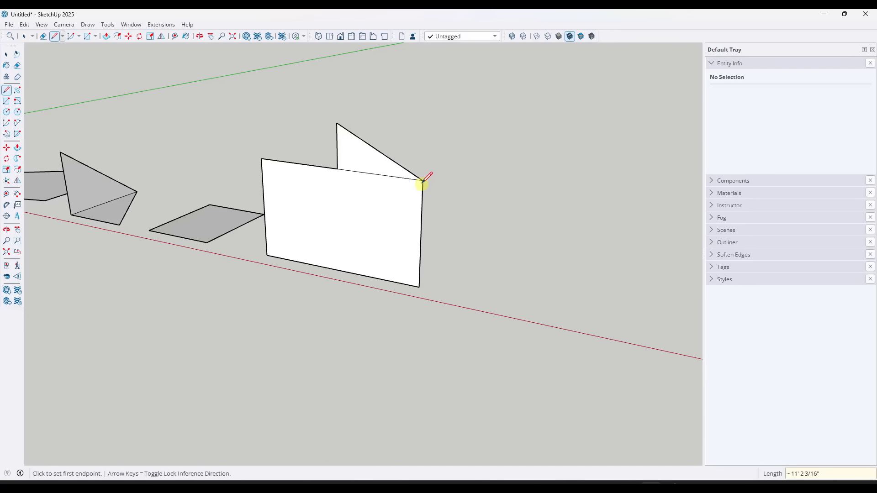
{"action": "left_click", "coordinate": [336, 122]}
{"action": "left_click", "coordinate": [261, 159]}
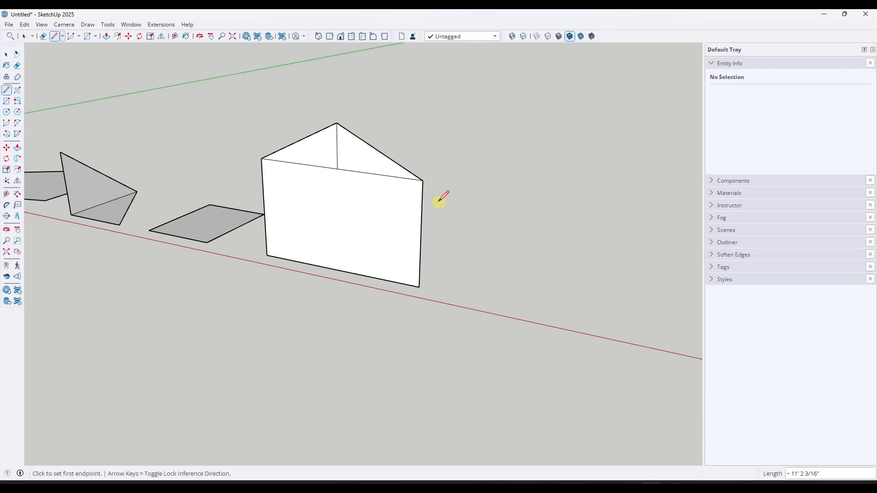
- Erase the gable's vertical centre line and the horizontal edge beneath it, and select the merged house-shaped face
{"action": "middle_click_drag", "start_coordinate": [381, 163], "coordinate": [361, 170]}
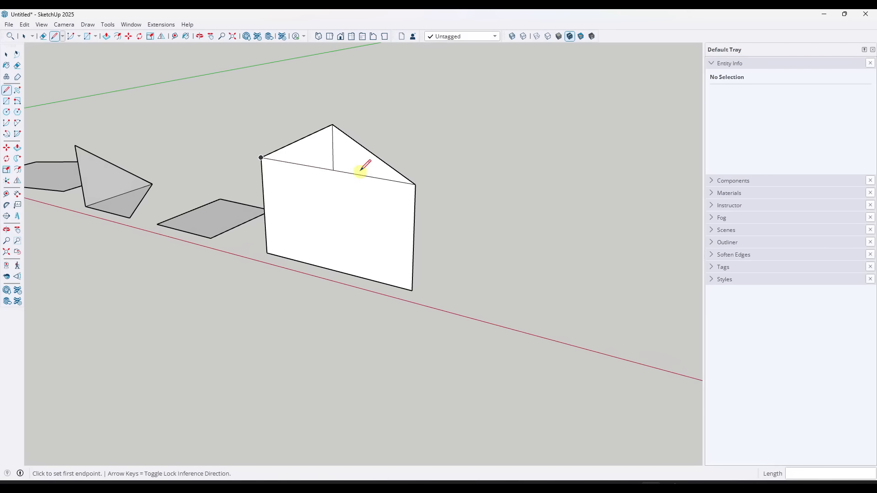
{"action": "key", "text": "e"}
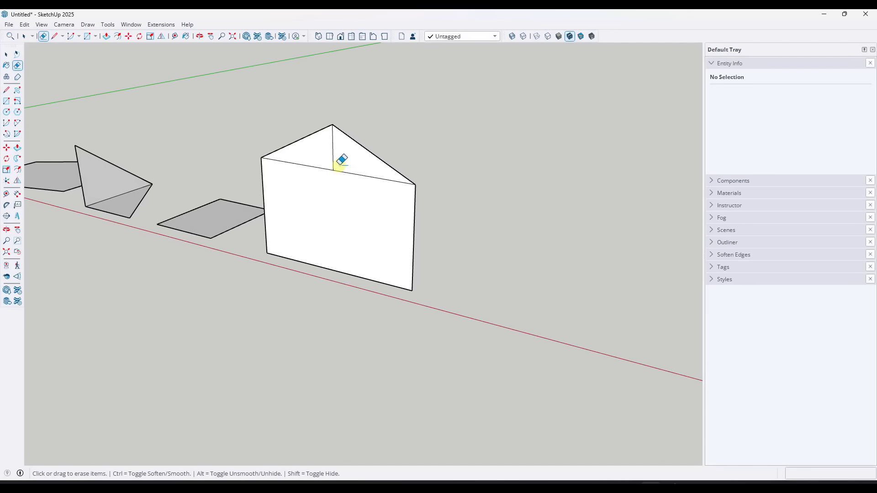
{"action": "key", "text": "space"}
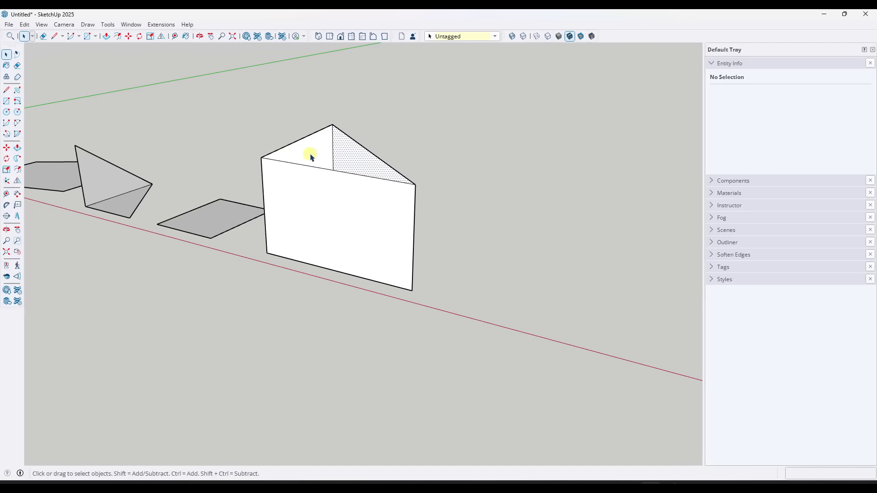
{"action": "left_click", "coordinate": [334, 182]}
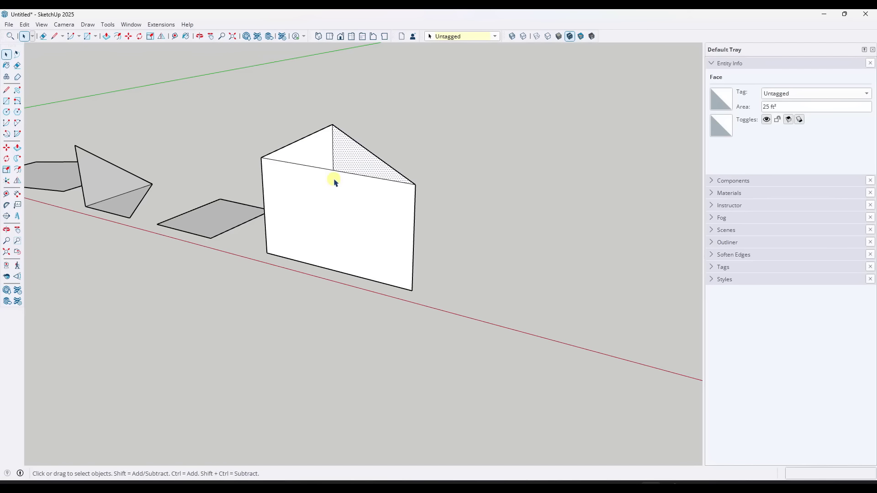
{"action": "key", "text": "e"}
{"action": "left_click", "coordinate": [335, 170]}
{"action": "key", "text": "space"}
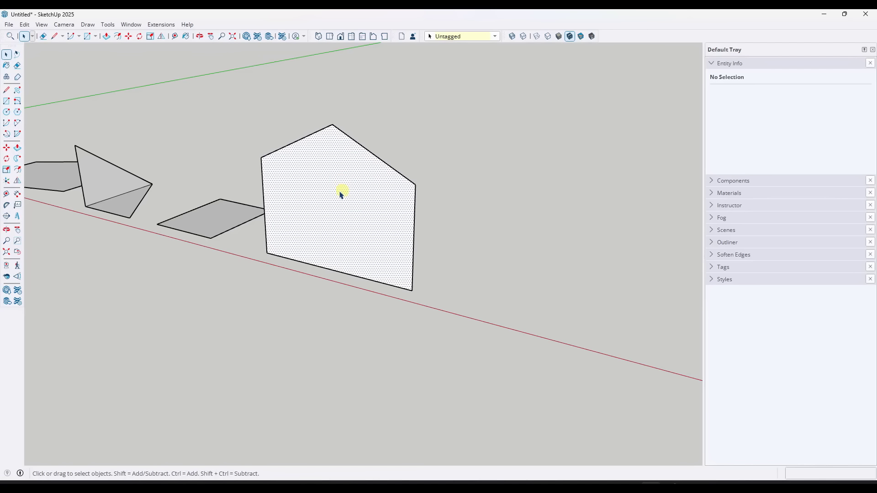
{"action": "left_click", "coordinate": [340, 194]}
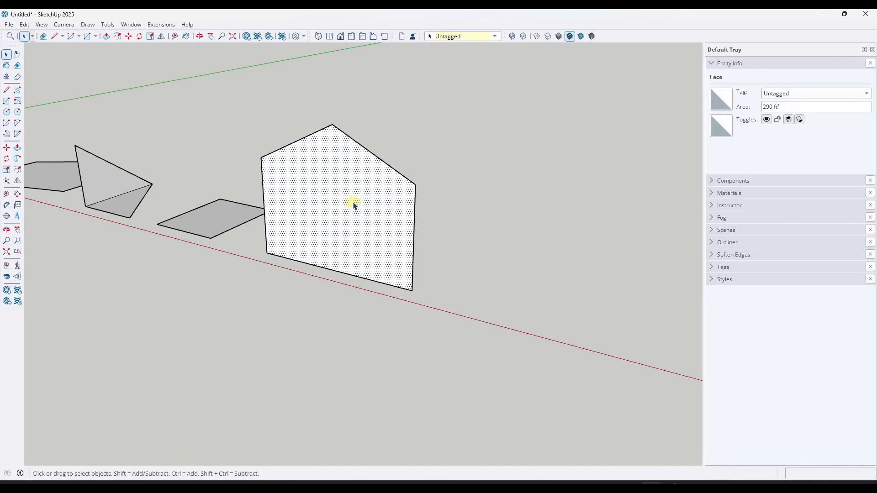
- Push/Pull the house-shaped face 50' back along the green axis to form a solid building
{"action": "scroll", "coordinate": [282, 219], "scroll_direction": "down", "scroll_amount": 3}
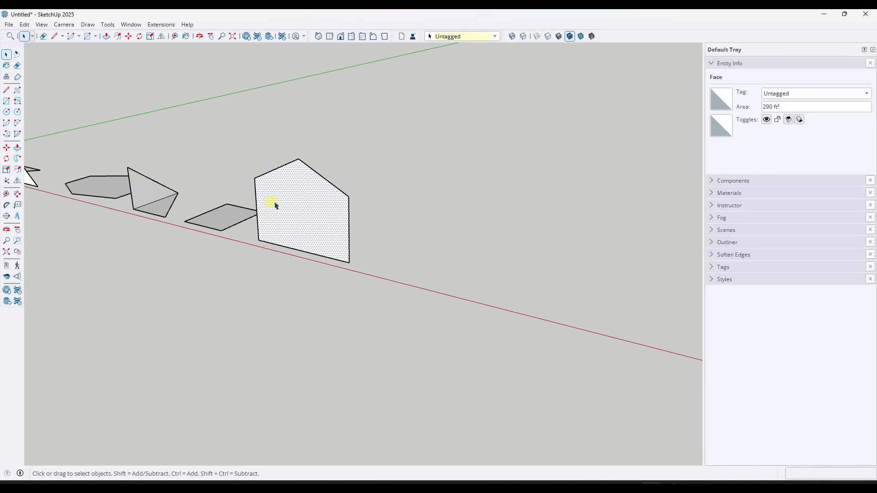
{"action": "middle_click_drag", "start_coordinate": [303, 201], "coordinate": [252, 221]}
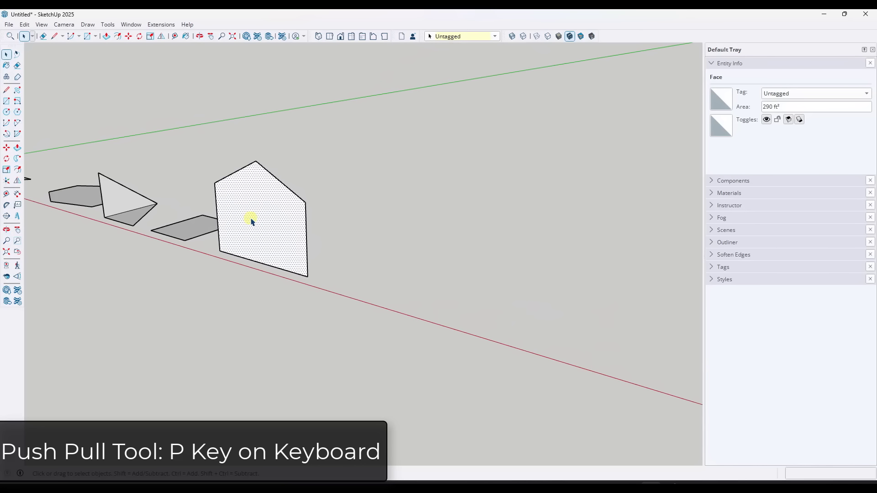
{"action": "scroll", "coordinate": [252, 221], "scroll_direction": "up", "scroll_amount": 1}
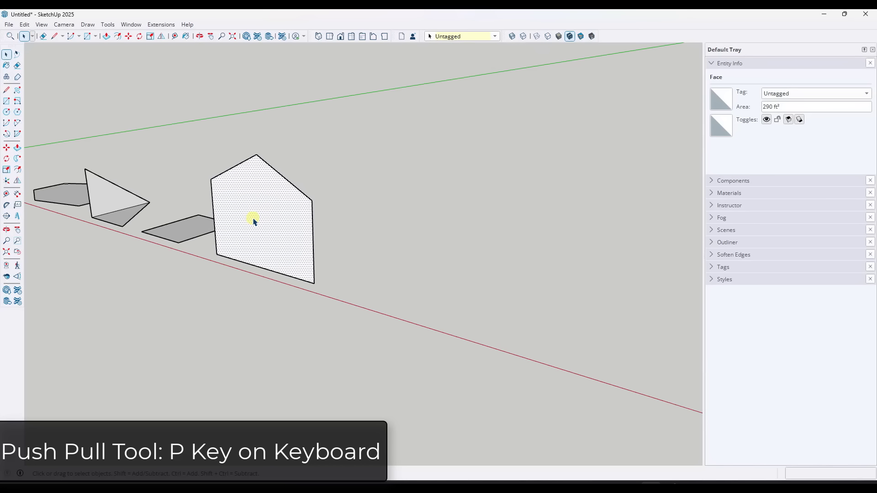
{"action": "key", "text": "p"}
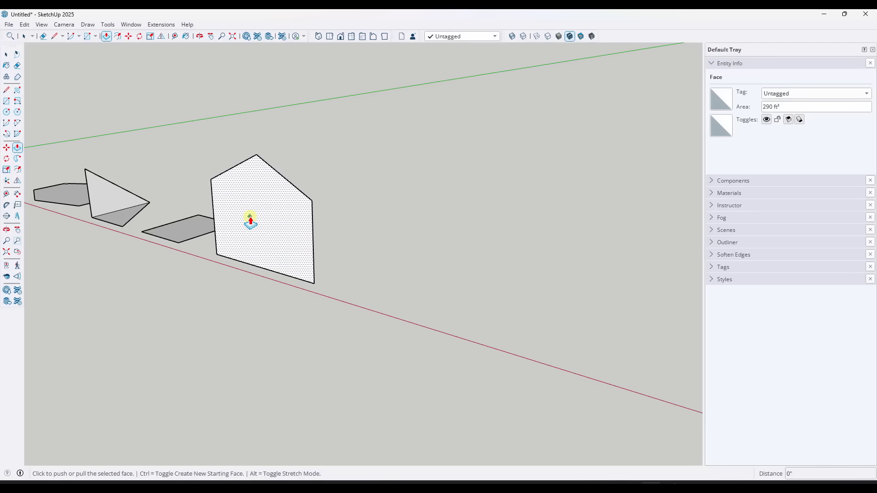
{"action": "left_click", "coordinate": [269, 223]}
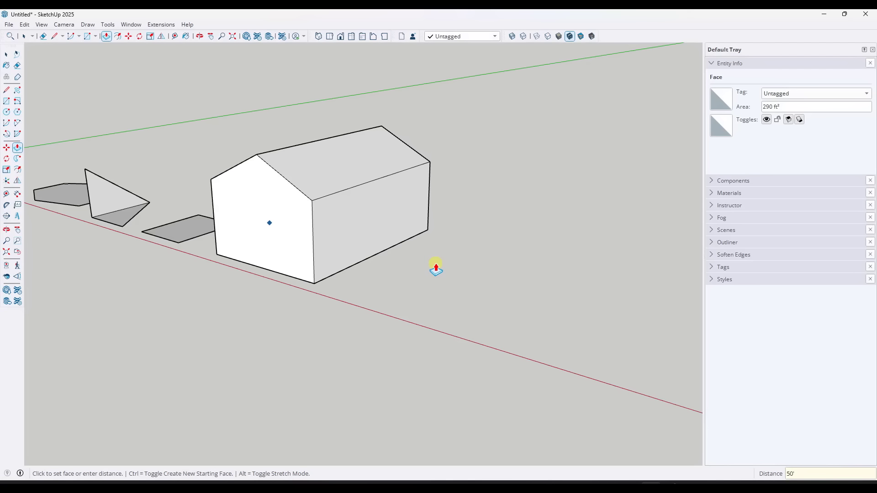
{"action": "key", "text": "Return"}
{"action": "key", "text": "space"}
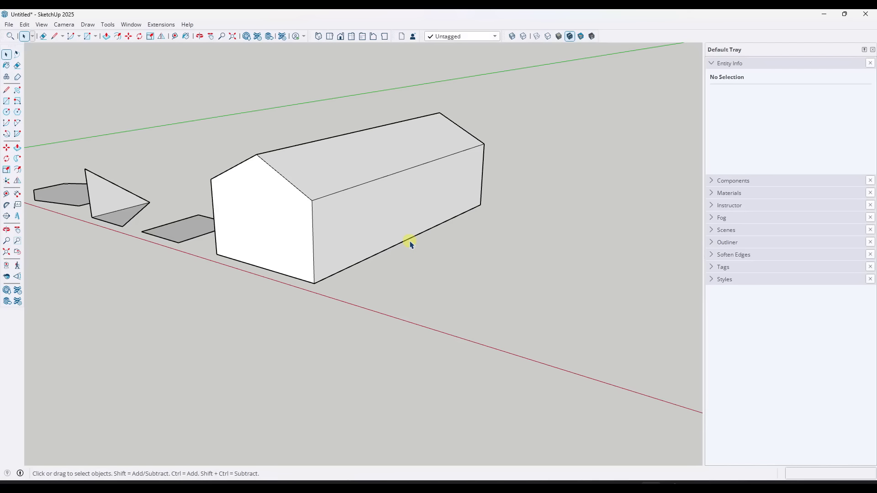
- Draw a full-height vertical line at the midpoint of the long side wall, and another 10' from it toward the far end
{"action": "key", "text": "l"}
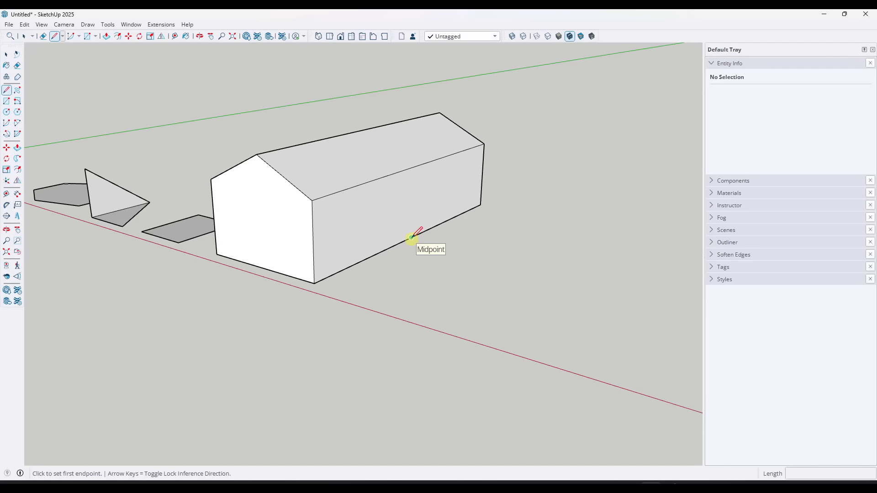
{"action": "left_click", "coordinate": [411, 238]}
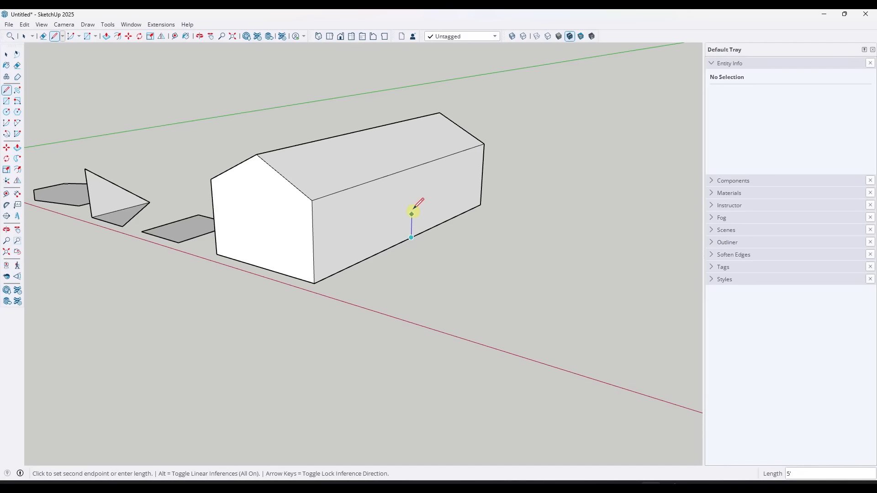
{"action": "left_click", "coordinate": [413, 168]}
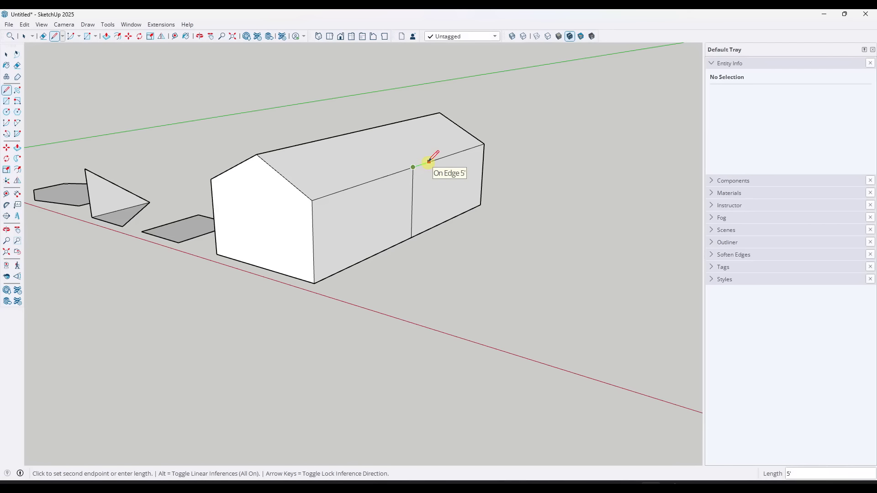
{"action": "type", "text": "10"}
{"action": "key", "text": "Return"}
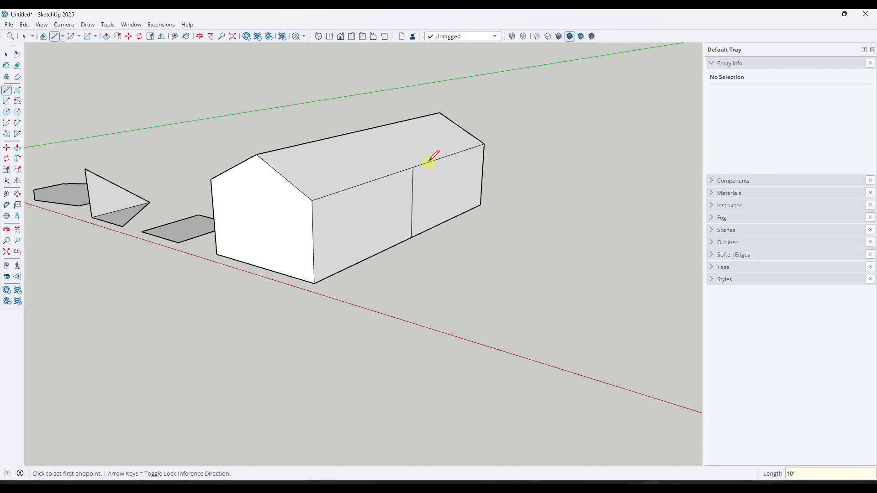
{"action": "left_click", "coordinate": [444, 157]}
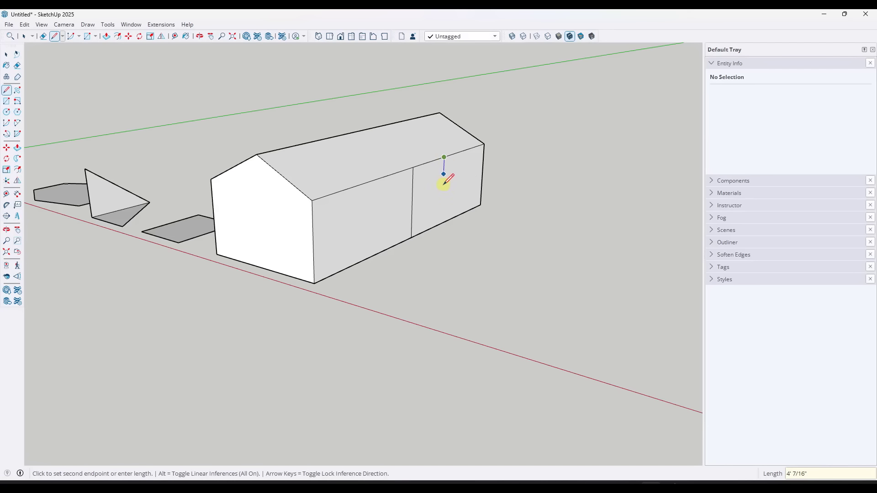
{"action": "left_click", "coordinate": [442, 224]}
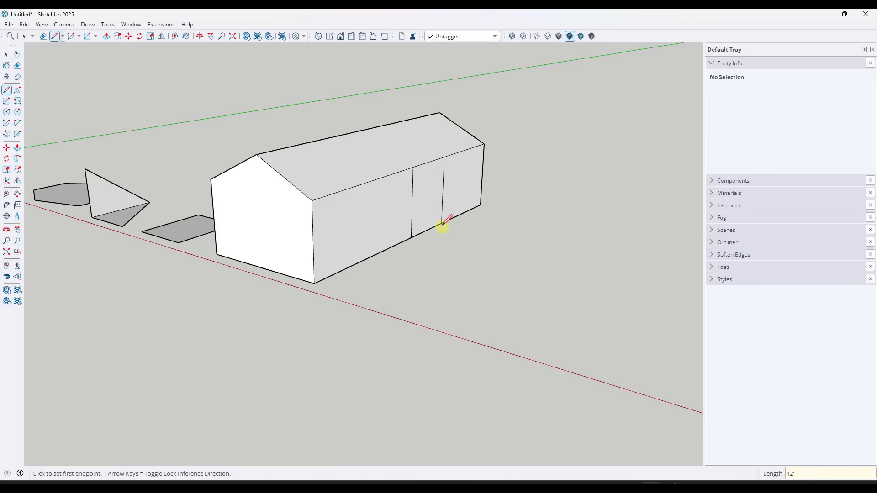
- Mark 10' along the eave from the wall's centre line toward the front gable, and draw a vertical line down to the base
{"action": "left_click", "coordinate": [413, 166]}
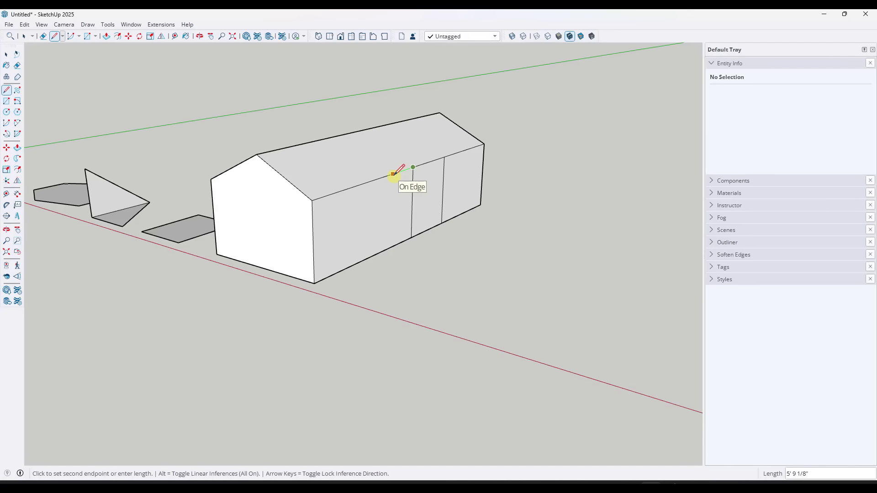
{"action": "type", "text": "10"}
{"action": "key", "text": "Return"}
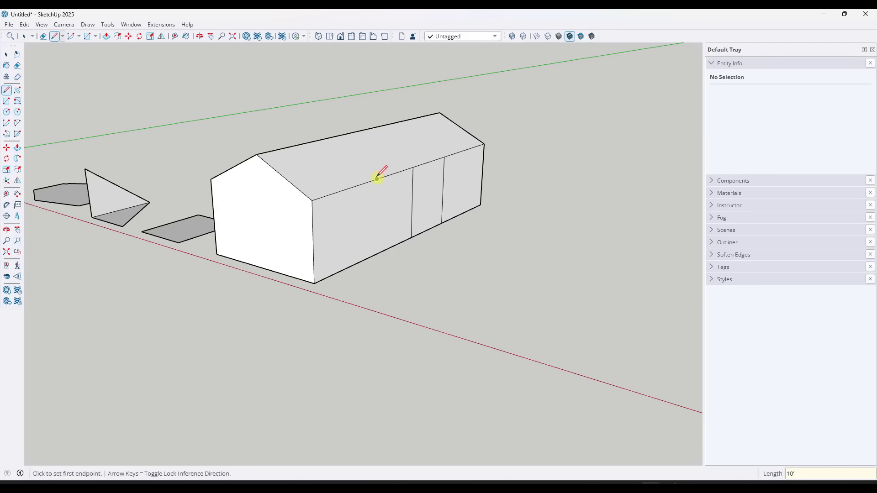
{"action": "left_click", "coordinate": [377, 179]}
{"action": "left_click", "coordinate": [376, 254]}
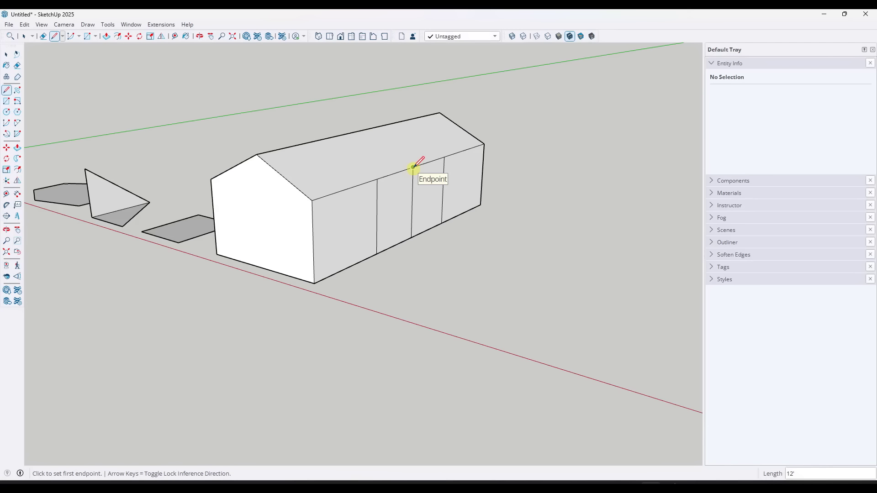
{"action": "left_click", "coordinate": [413, 167]}
{"action": "key", "text": "Escape"}
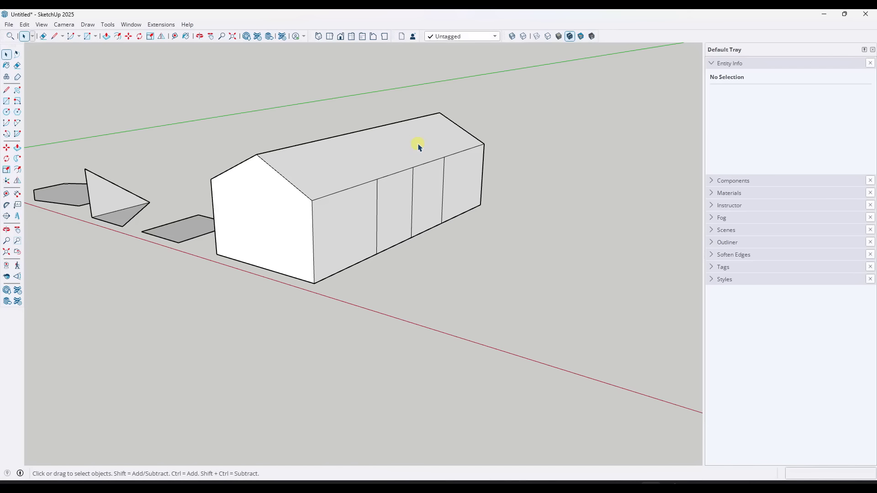
- Draw a vertical line from the centre line's top up to ridge height, and connect its peak to both outer lines at the eave
{"action": "left_click", "coordinate": [413, 166]}
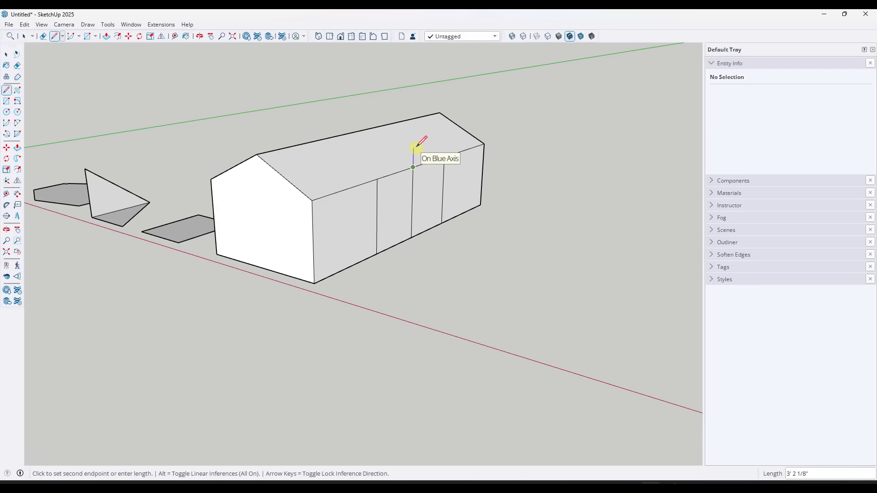
{"action": "key", "text": "Up"}
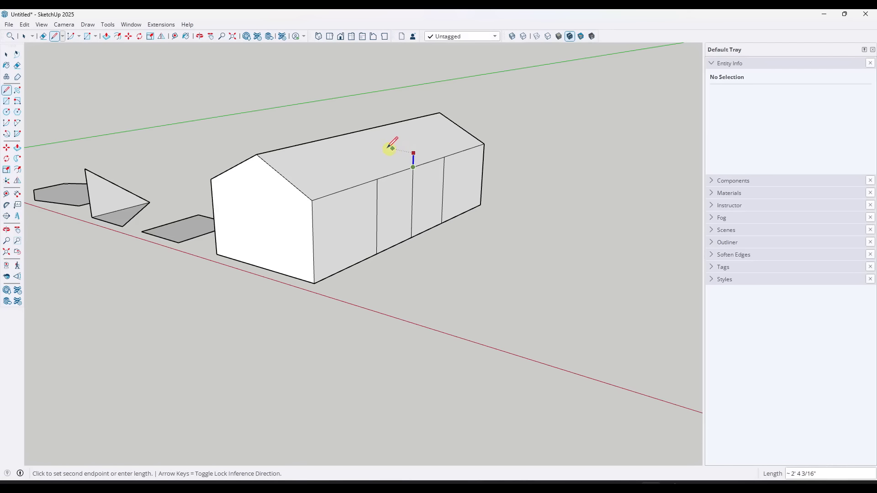
{"action": "left_click", "coordinate": [255, 154]}
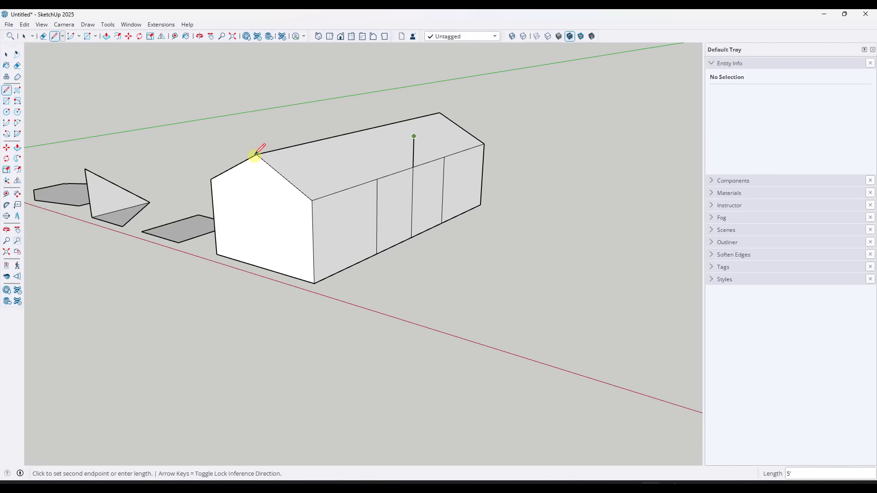
{"action": "left_click", "coordinate": [378, 178]}
{"action": "left_click", "coordinate": [414, 136]}
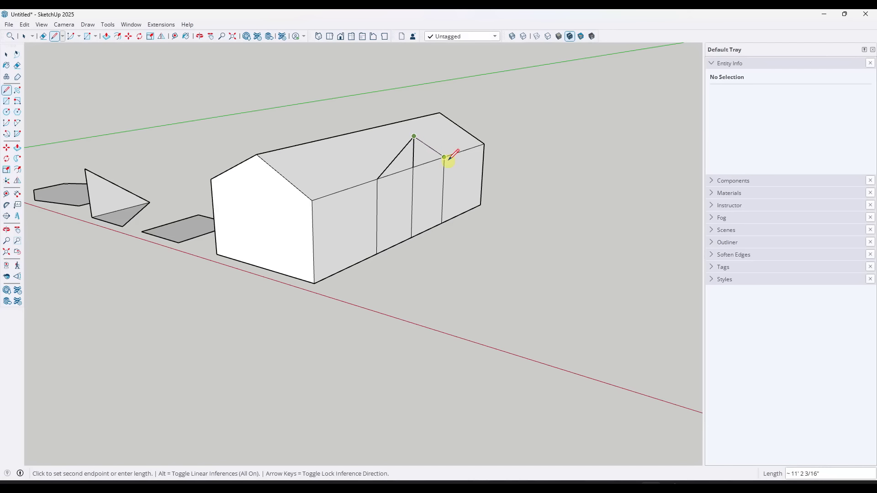
{"action": "left_click", "coordinate": [444, 157]}
{"action": "middle_click_drag", "start_coordinate": [450, 190], "coordinate": [495, 211]}
{"action": "left_click", "coordinate": [413, 139]}
{"action": "key", "text": "l"}
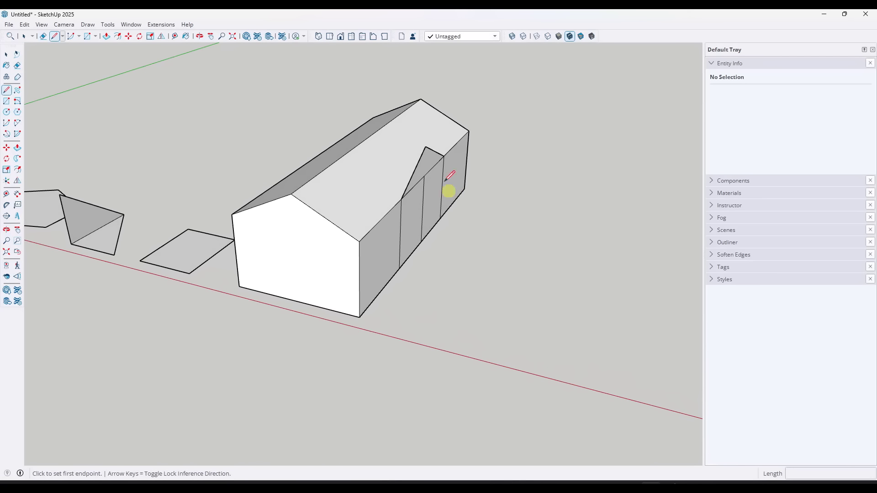
- Draw a line from the small gable's peak back to the main ridge, and connect that ridge point to both of the gable's eave corners
{"action": "left_click", "coordinate": [425, 147]}
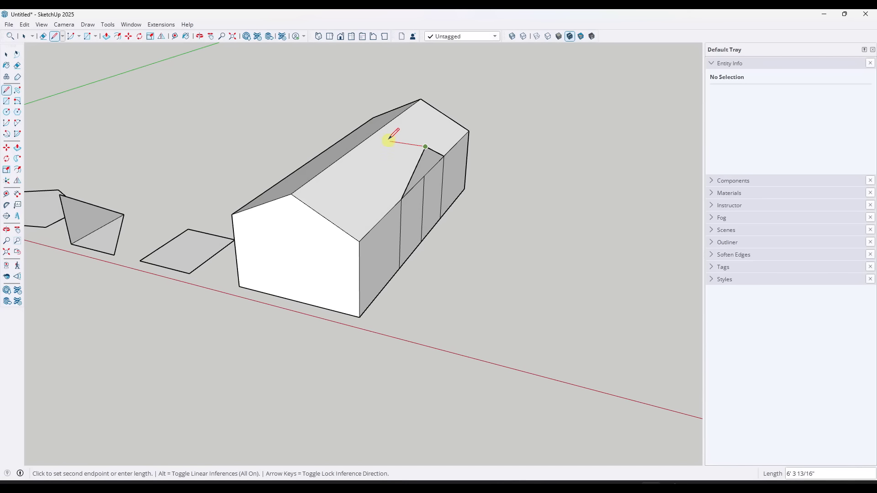
{"action": "left_click", "coordinate": [368, 137]}
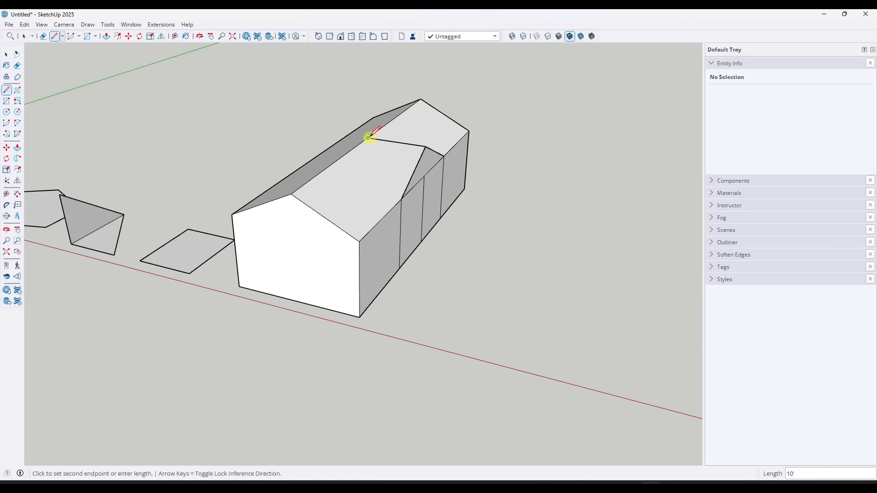
{"action": "key", "text": "o"}
{"action": "left_click_drag", "start_coordinate": [427, 172], "coordinate": [347, 201]}
{"action": "key", "text": "l"}
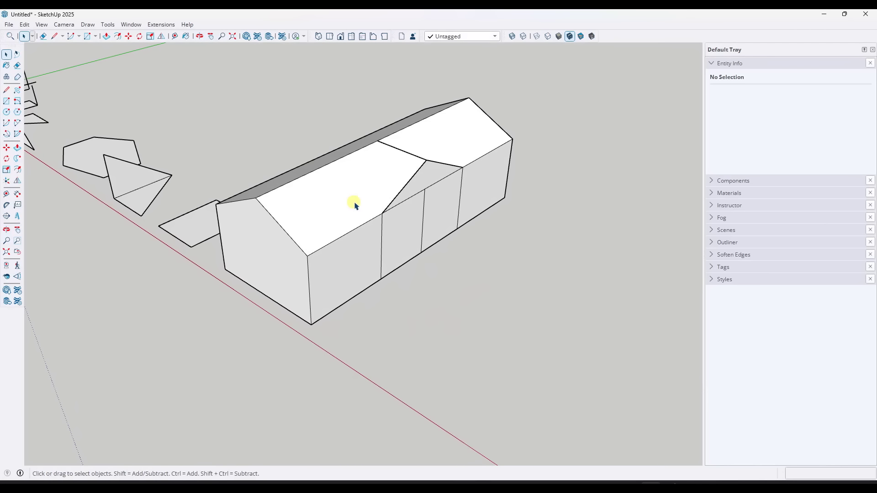
{"action": "left_click", "coordinate": [385, 208]}
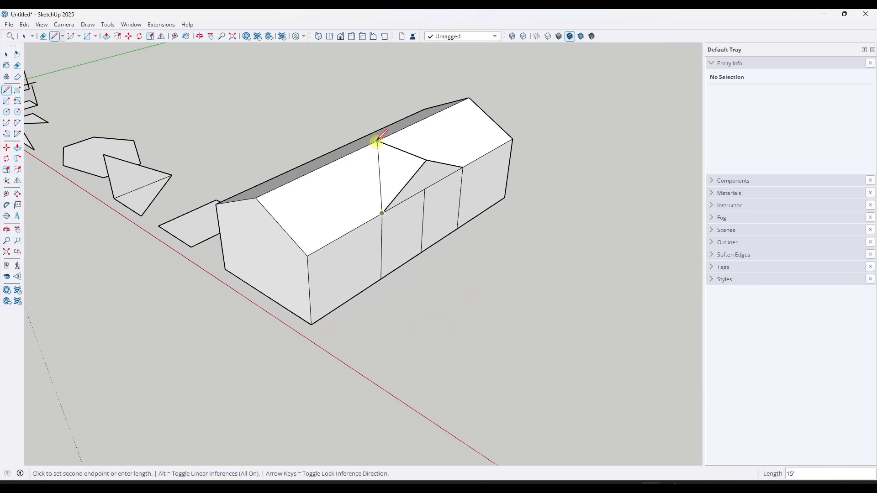
{"action": "left_click", "coordinate": [378, 142]}
{"action": "middle_click_drag", "start_coordinate": [528, 190], "coordinate": [336, 193]}
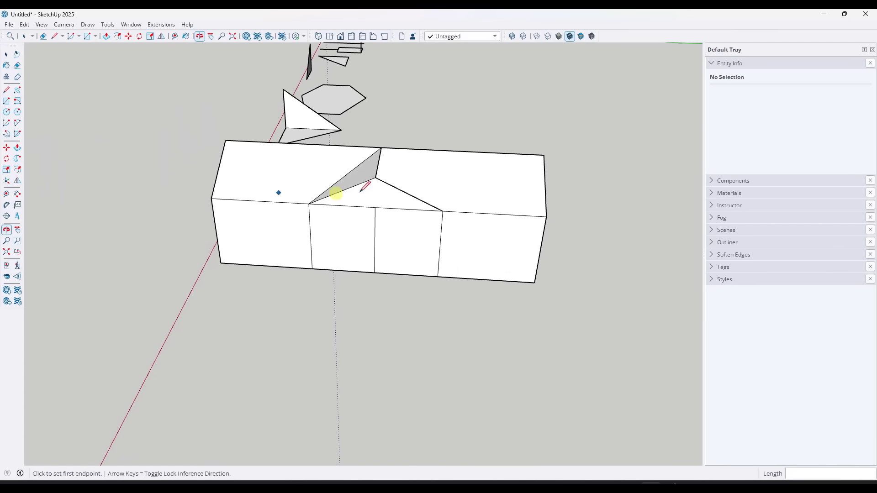
{"action": "left_click", "coordinate": [444, 210]}
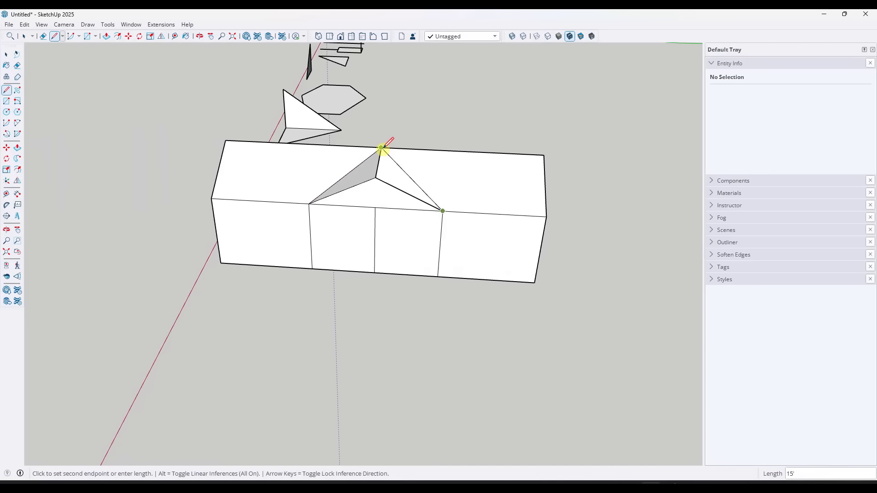
{"action": "left_click", "coordinate": [381, 147]}
- Erase the vertical centre line and the eave segment beneath the small gable, merging the wall and gable into one face
{"action": "mouse_move", "coordinate": [479, 201]}
{"action": "middle_mouse_down"}
{"action": "mouse_move", "coordinate": [323, 210]}
{"action": "mouse_move", "coordinate": [150, 189]}
{"action": "mouse_move", "coordinate": [752, 199]}
{"action": "mouse_move", "coordinate": [476, 196]}
{"action": "middle_mouse_up"}
{"action": "key", "text": "e"}
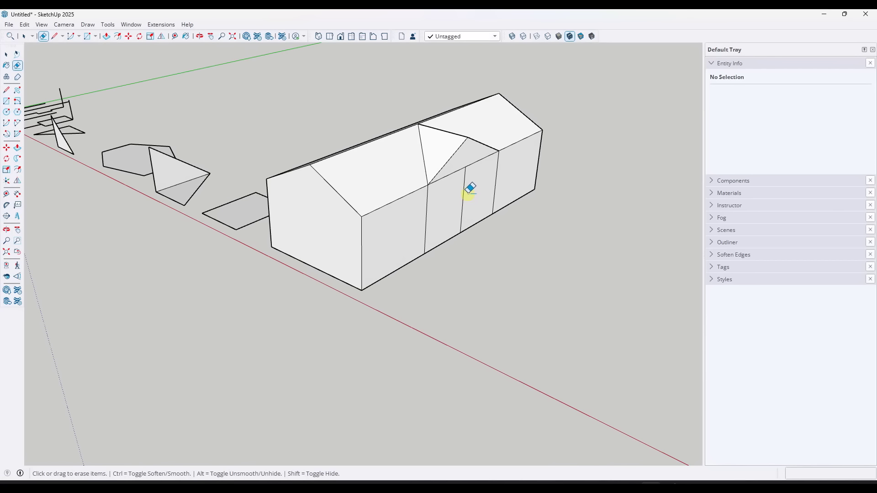
{"action": "left_click_drag", "start_coordinate": [447, 194], "coordinate": [466, 198]}
{"action": "key", "text": "space"}
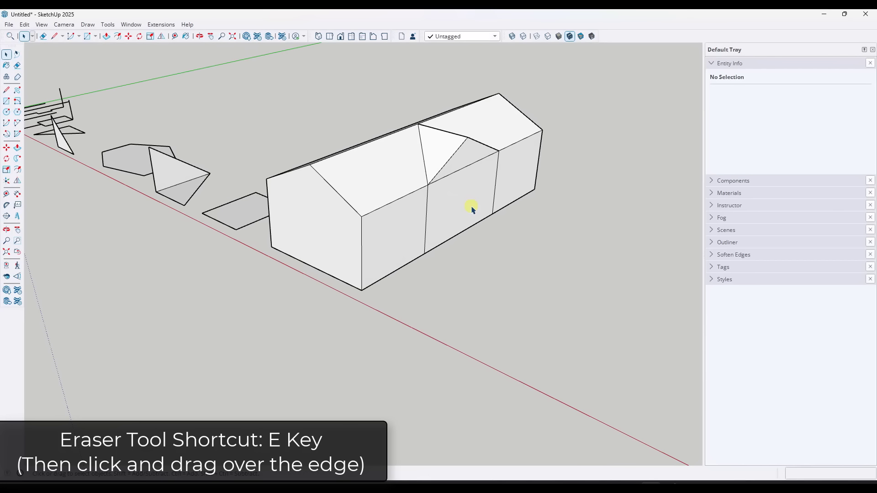
{"action": "key", "text": "e"}
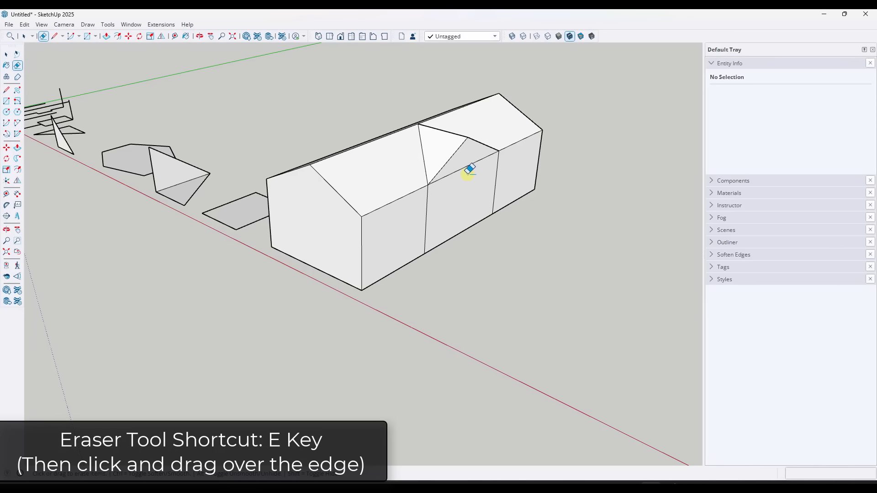
{"action": "middle_click_drag", "start_coordinate": [529, 207], "coordinate": [479, 224]}
{"action": "scroll", "coordinate": [391, 211], "scroll_direction": "up", "scroll_amount": 1}
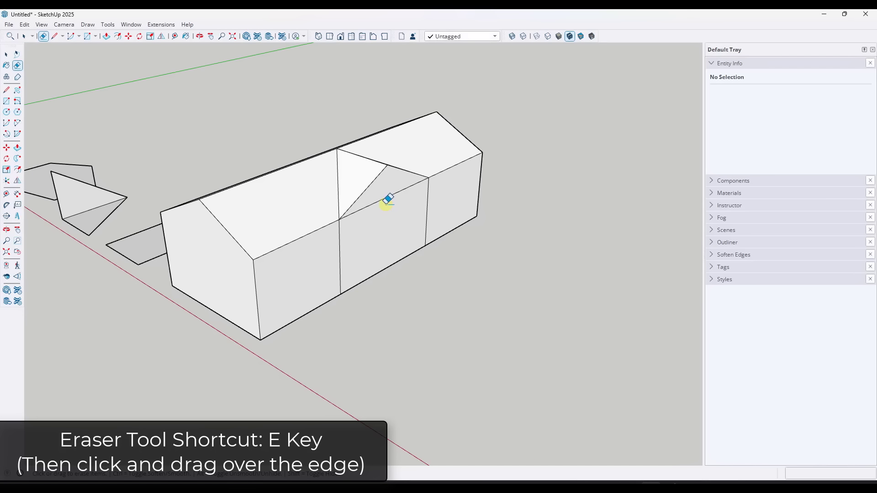
{"action": "mouse_move", "coordinate": [387, 199]}
{"action": "left_mouse_down"}
{"action": "mouse_move", "coordinate": [388, 186]}
{"action": "mouse_move", "coordinate": [389, 205]}
{"action": "mouse_move", "coordinate": [387, 196]}
{"action": "left_mouse_up"}
- Push/Pull the merged house-shaped side face 15' outward to form a projecting gabled wing
{"action": "key", "text": "space"}
{"action": "left_click", "coordinate": [385, 203]}
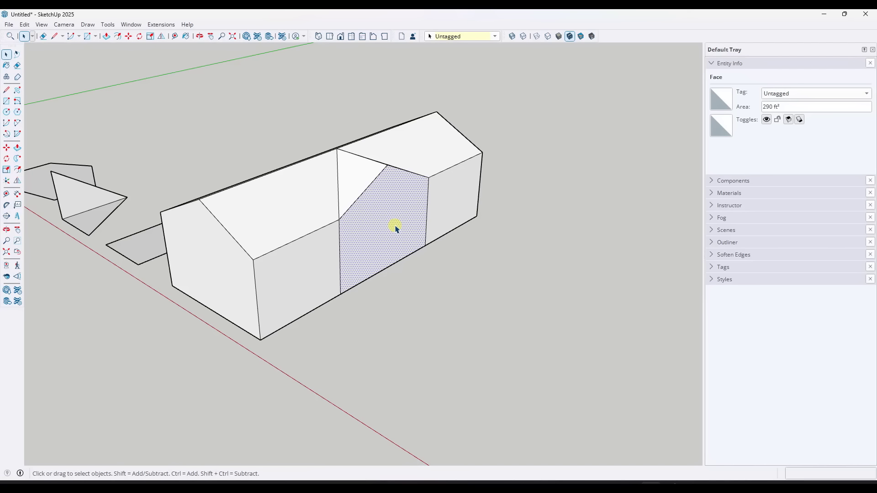
{"action": "key", "text": "p"}
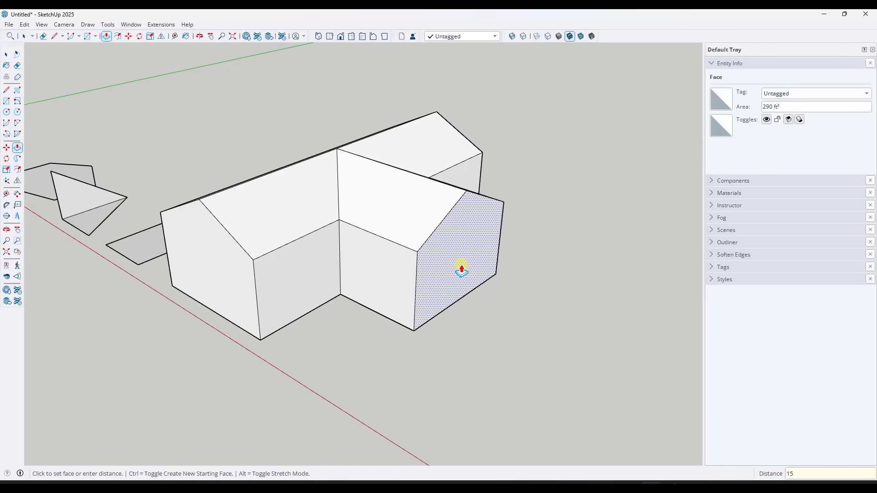
{"action": "middle_click_drag", "start_coordinate": [425, 198], "coordinate": [429, 237]}
{"action": "scroll", "coordinate": [433, 264], "scroll_direction": "up", "scroll_amount": 2}
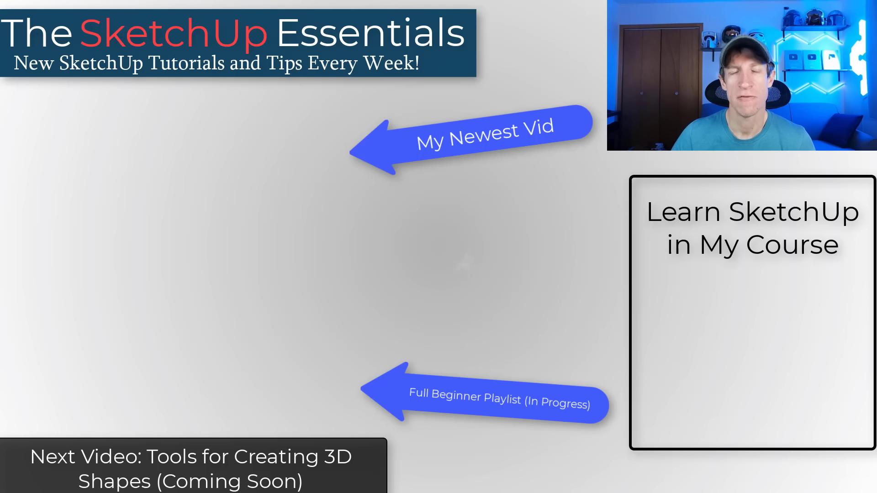